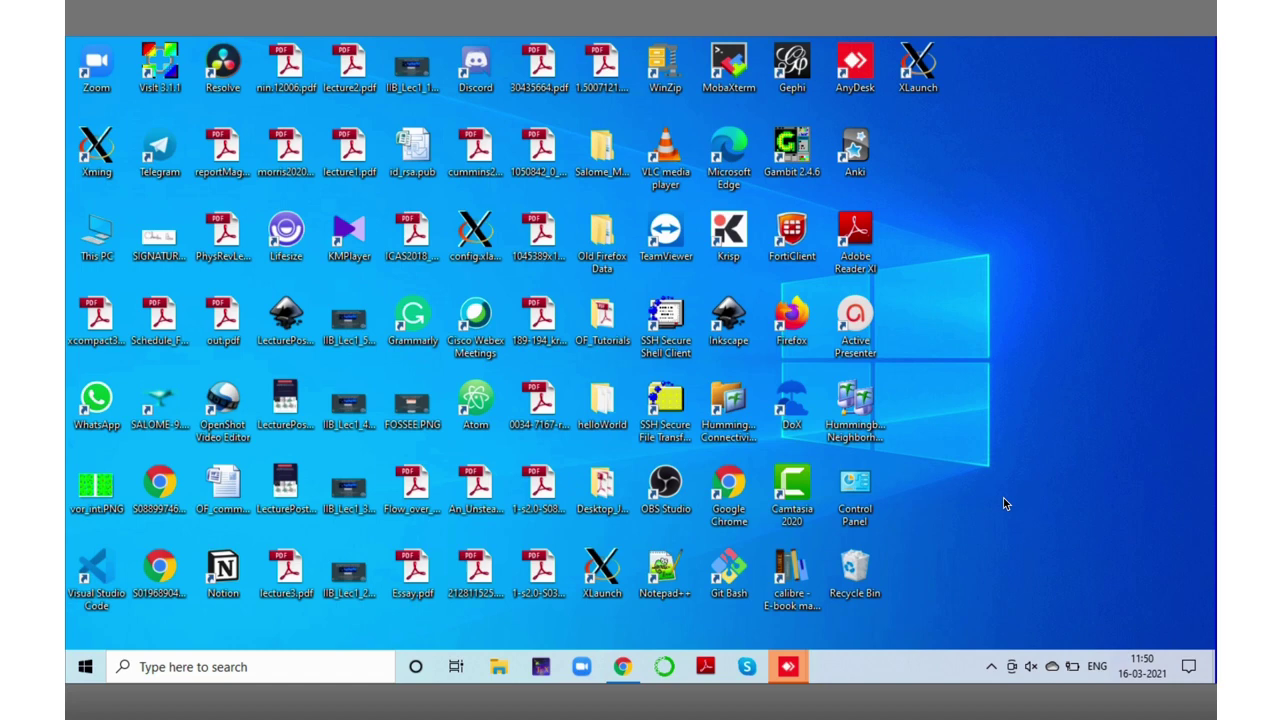
- Find the Control Panel through the Windows search and open it
{"action": "left_click", "coordinate": [87, 680]}
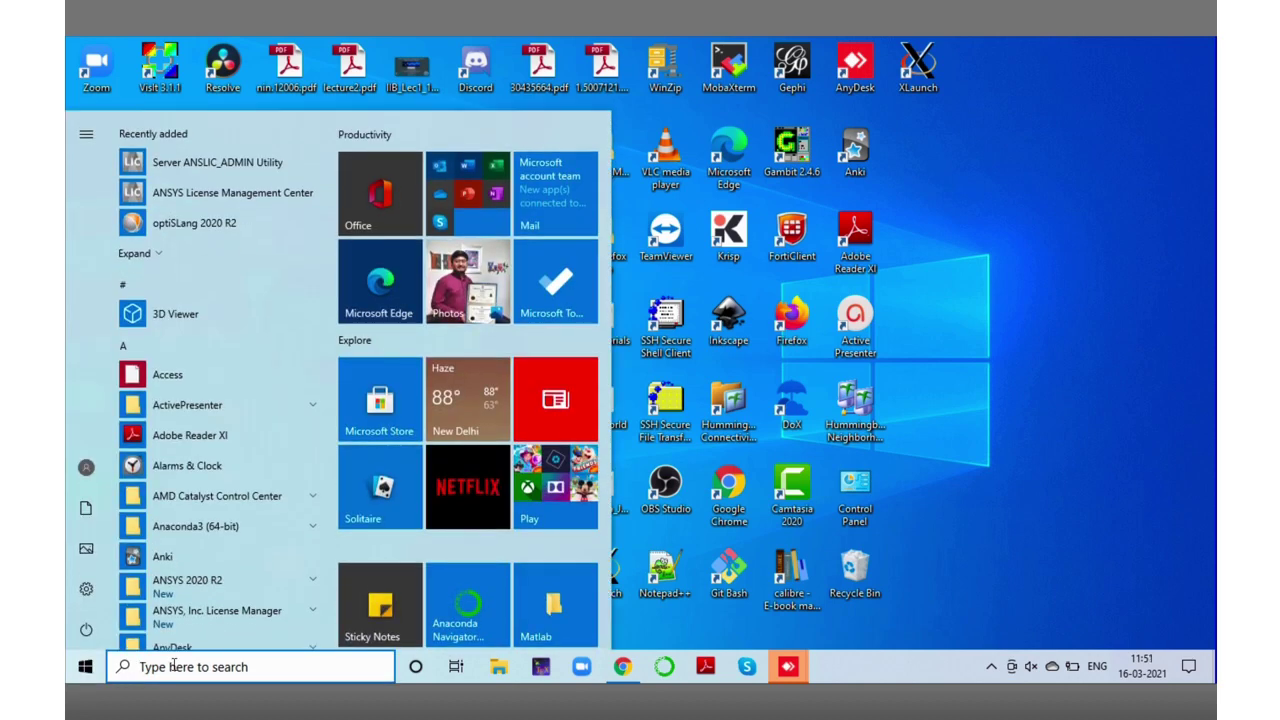
{"action": "type", "text": "contr"}
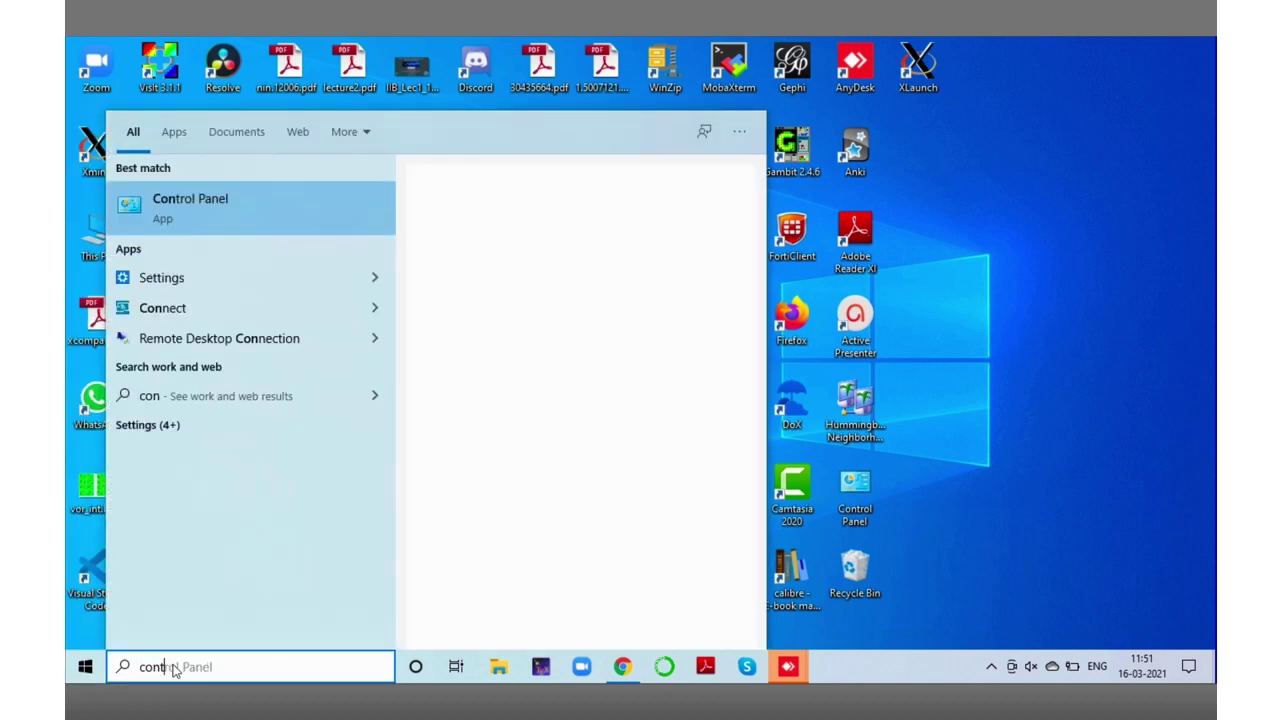
{"action": "type", "text": "ol"}
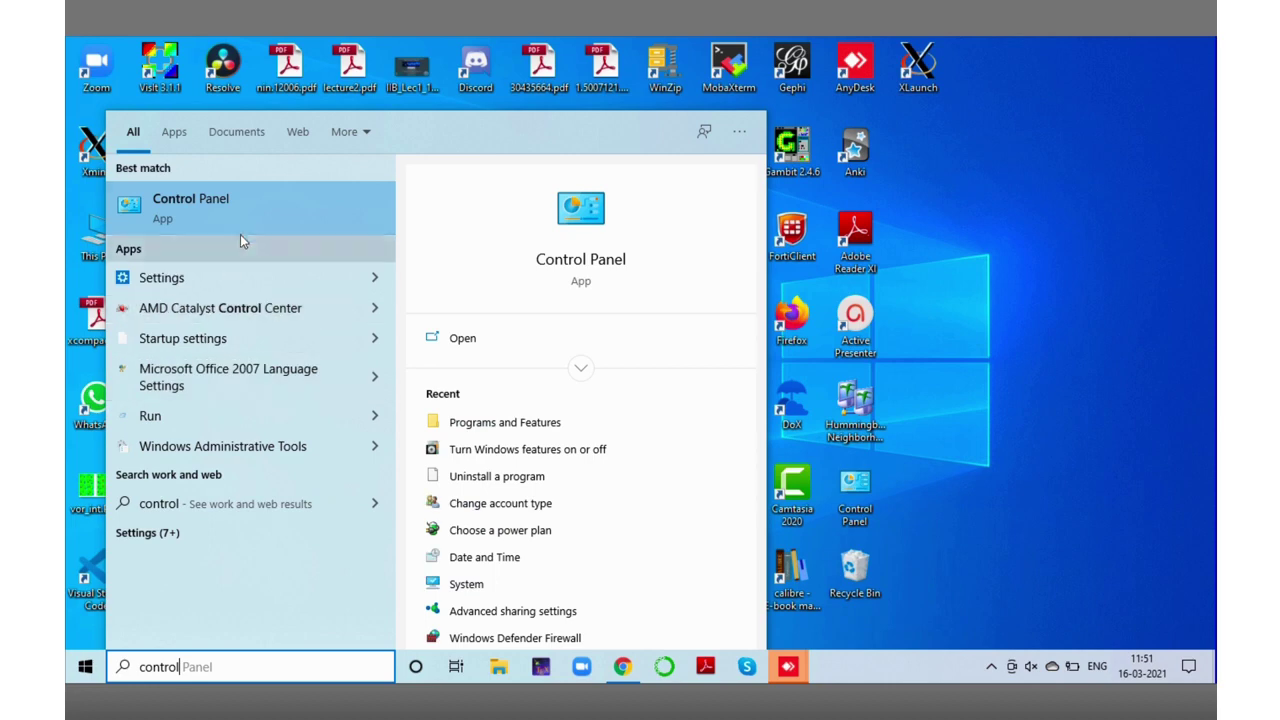
{"action": "left_click", "coordinate": [247, 230]}
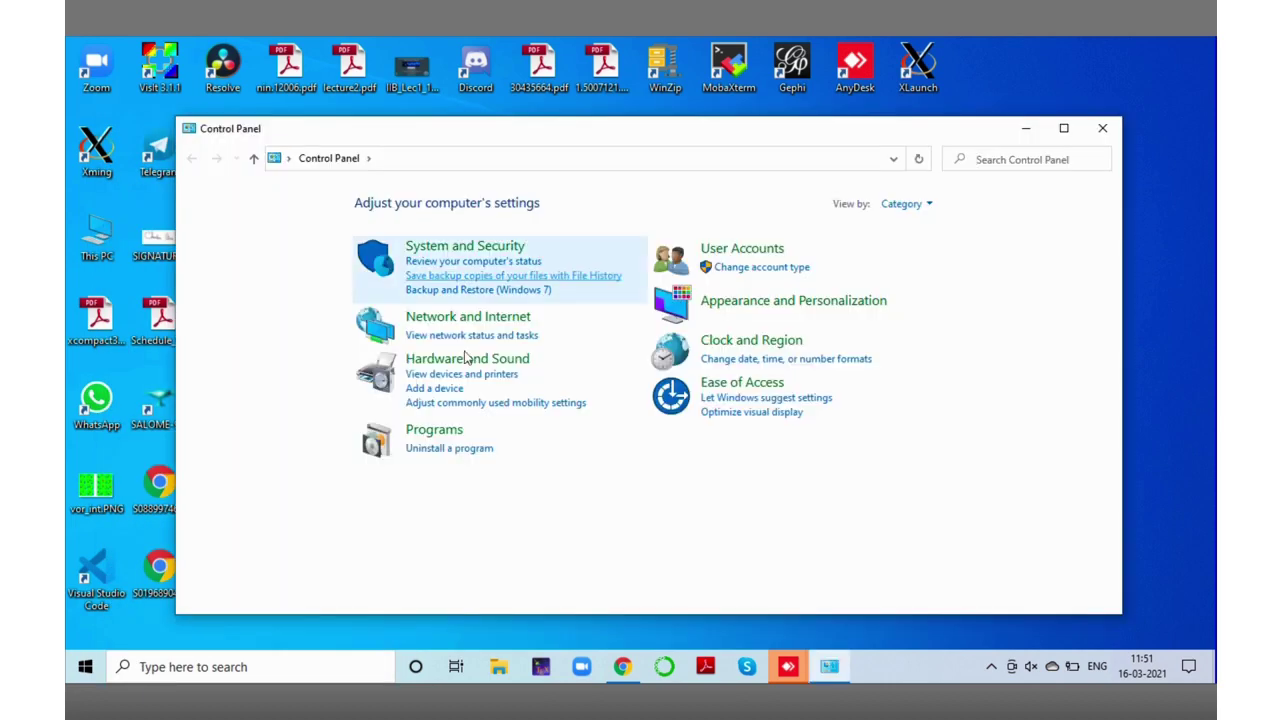
- Open the Windows features on/off list from the Programs category and go to its lower entries
{"action": "left_click", "coordinate": [448, 440]}
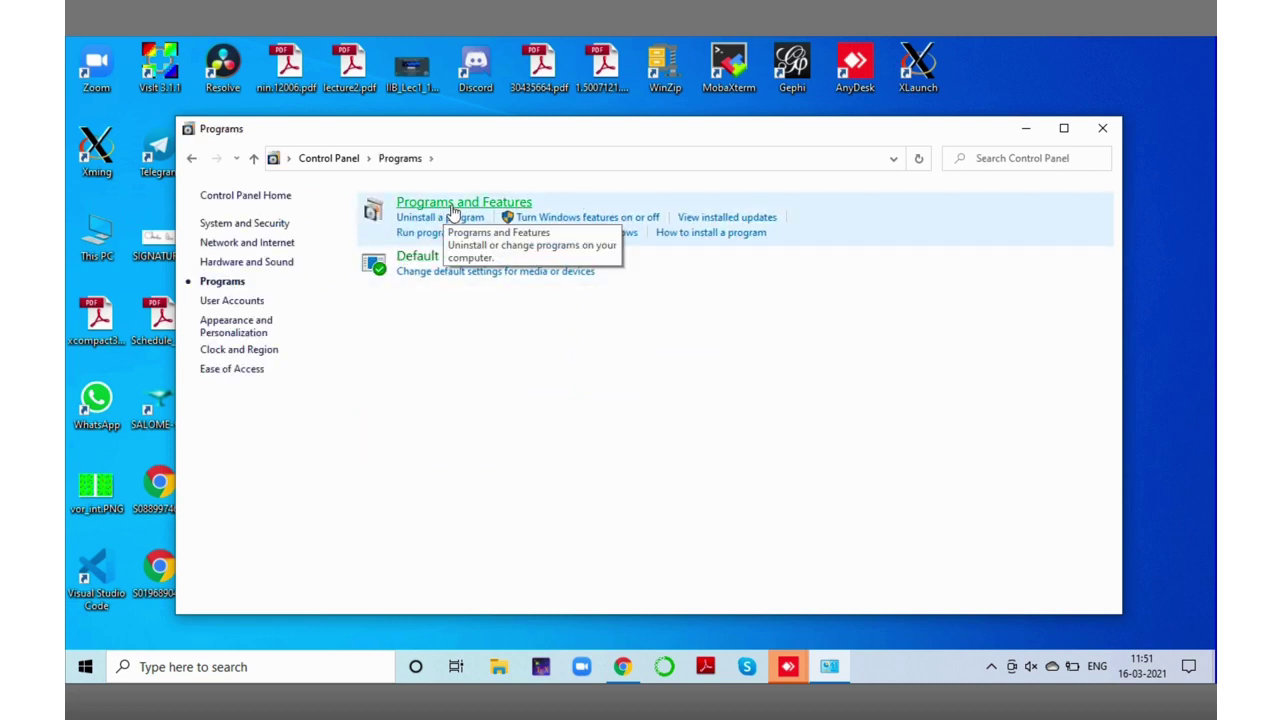
{"action": "left_click", "coordinate": [589, 219]}
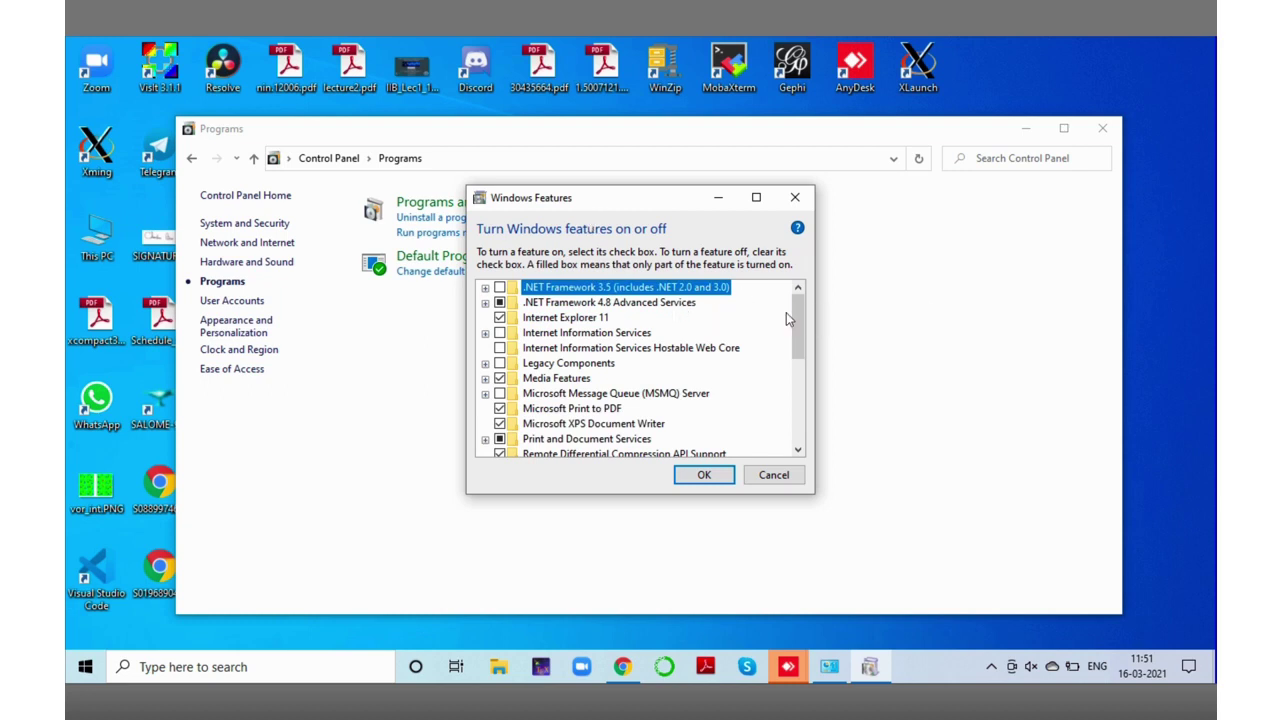
{"action": "left_click_drag", "start_coordinate": [795, 314], "coordinate": [807, 418]}
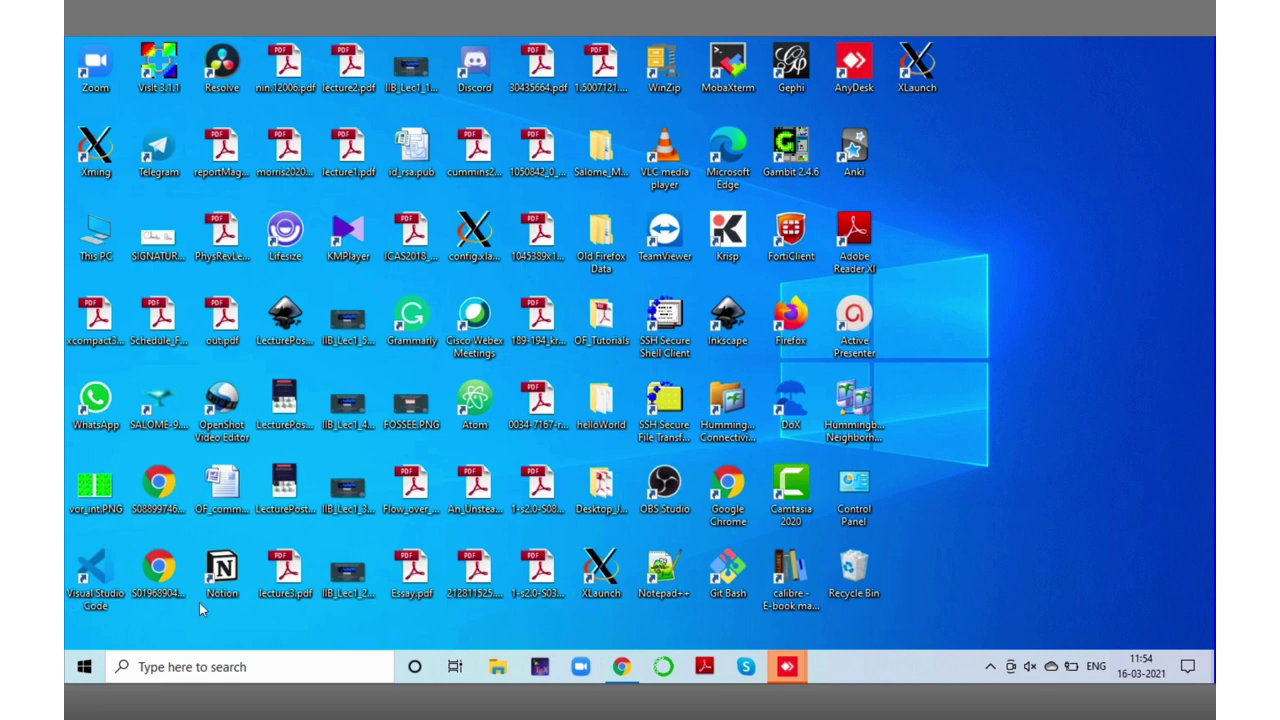
- Search Windows for "power" and open Windows PowerShell
{"action": "left_click", "coordinate": [185, 667]}
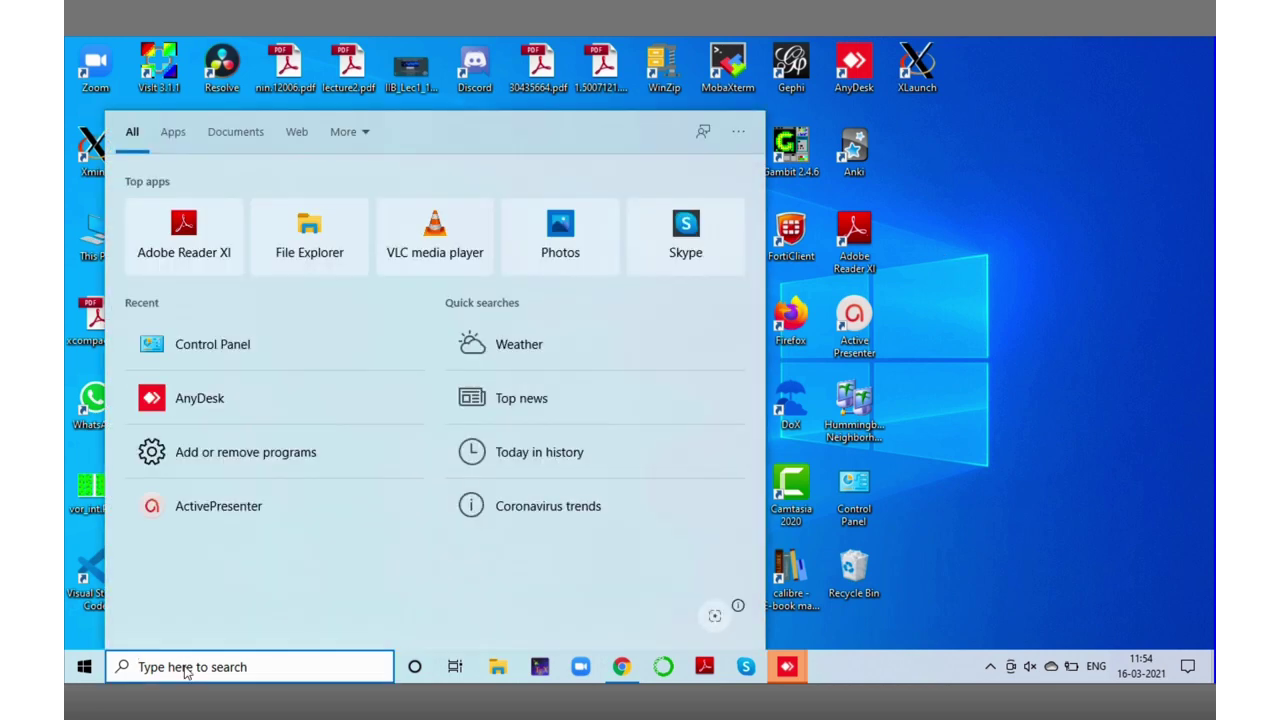
{"action": "type", "text": "po"}
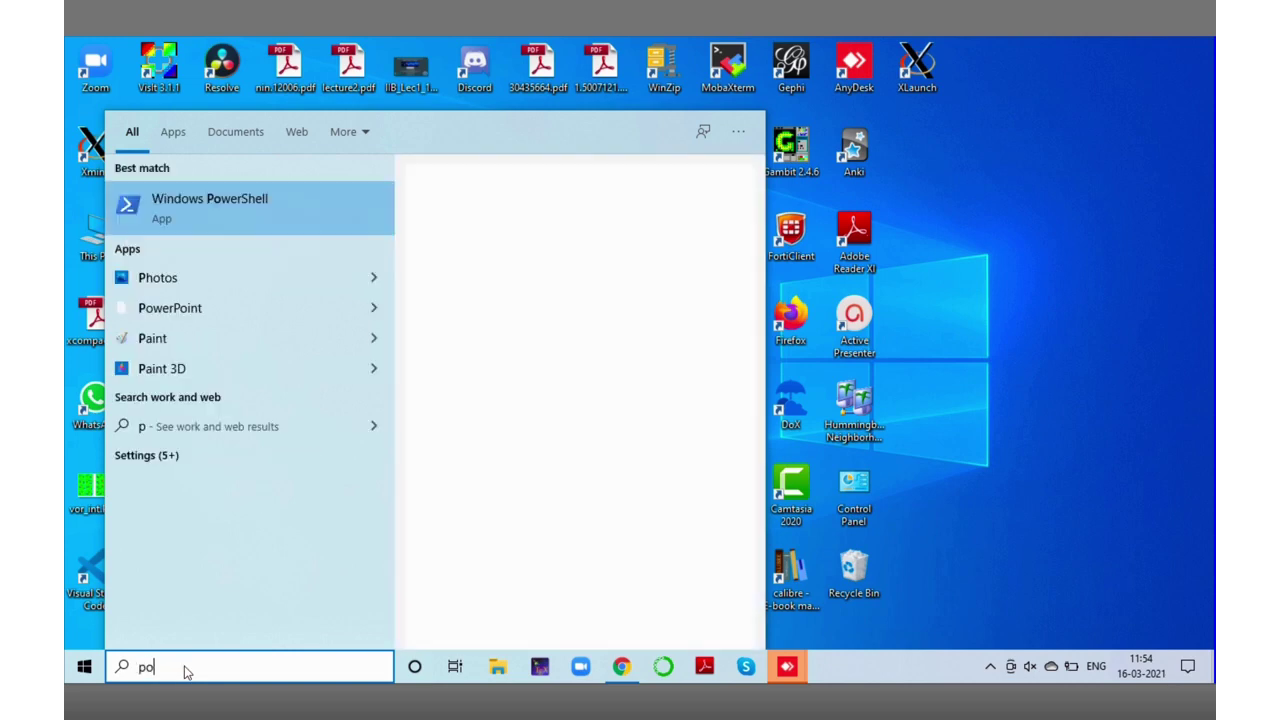
{"action": "type", "text": "wer"}
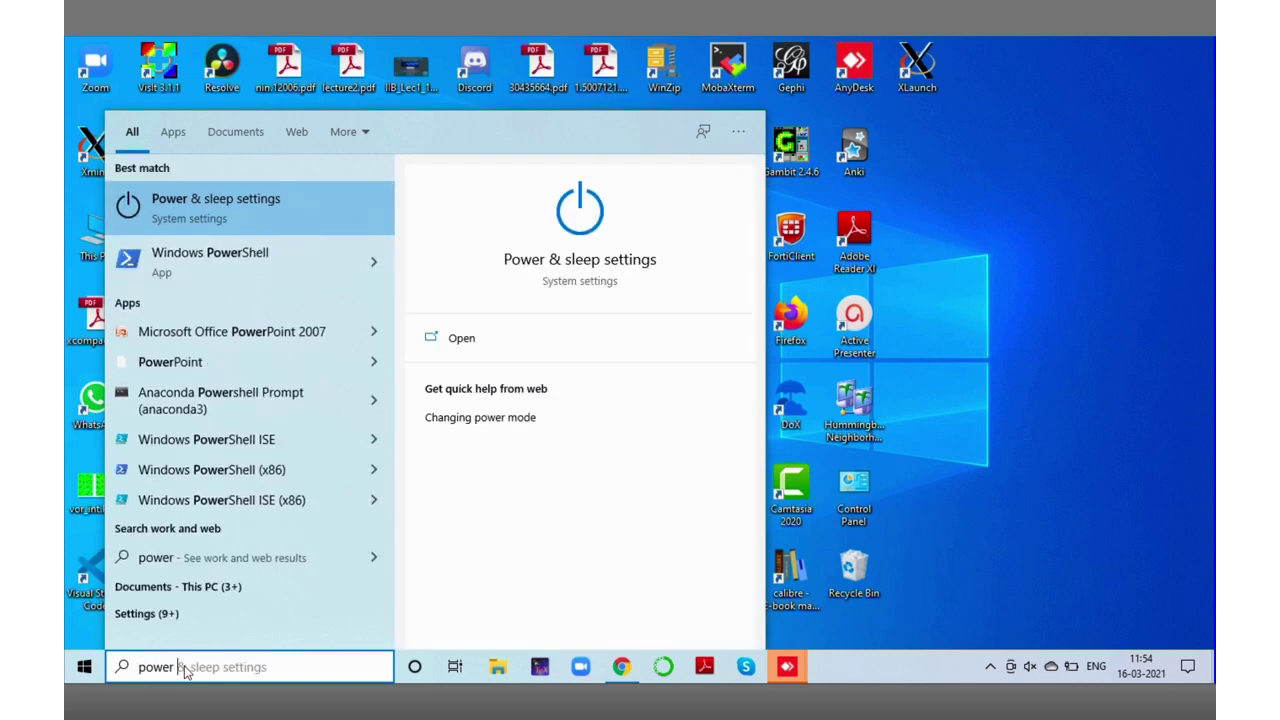
{"action": "left_click", "coordinate": [214, 285]}
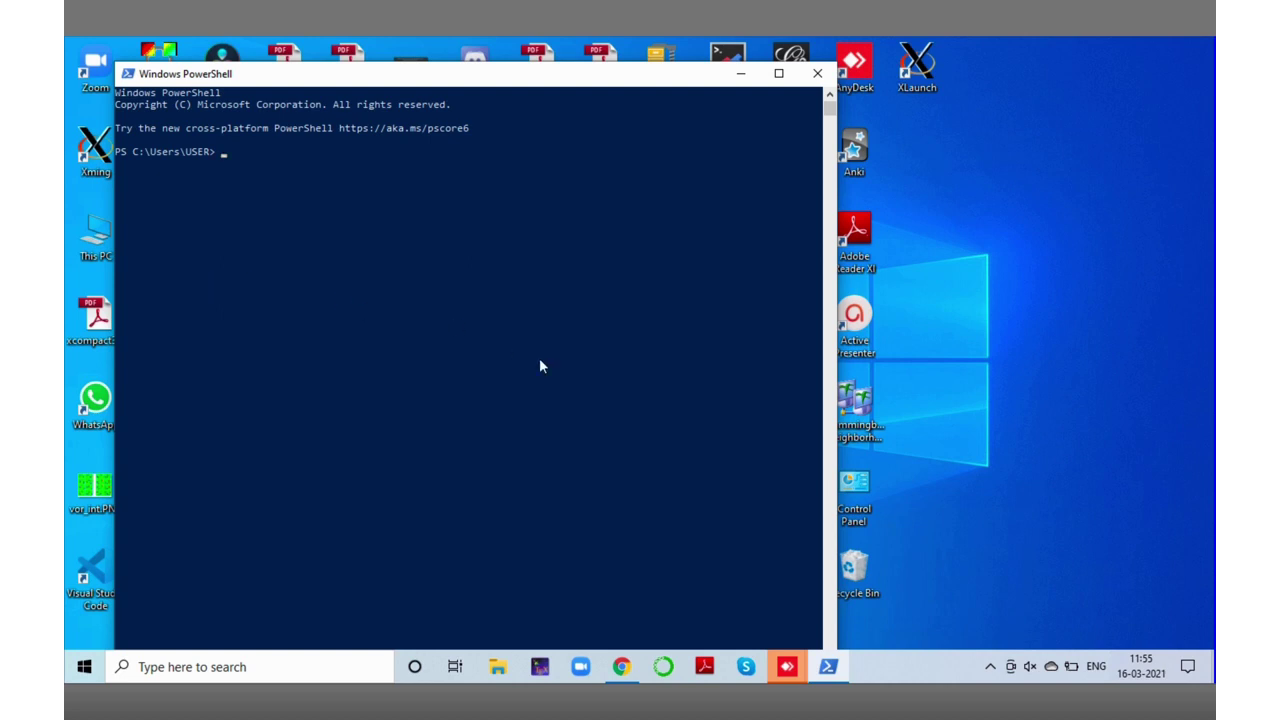
- Copy the Step 1 dism.exe command for enabling Microsoft-Windows-Subsystem-Linux from the docs page in Chrome and paste it into PowerShell
{"action": "left_click", "coordinate": [624, 672]}
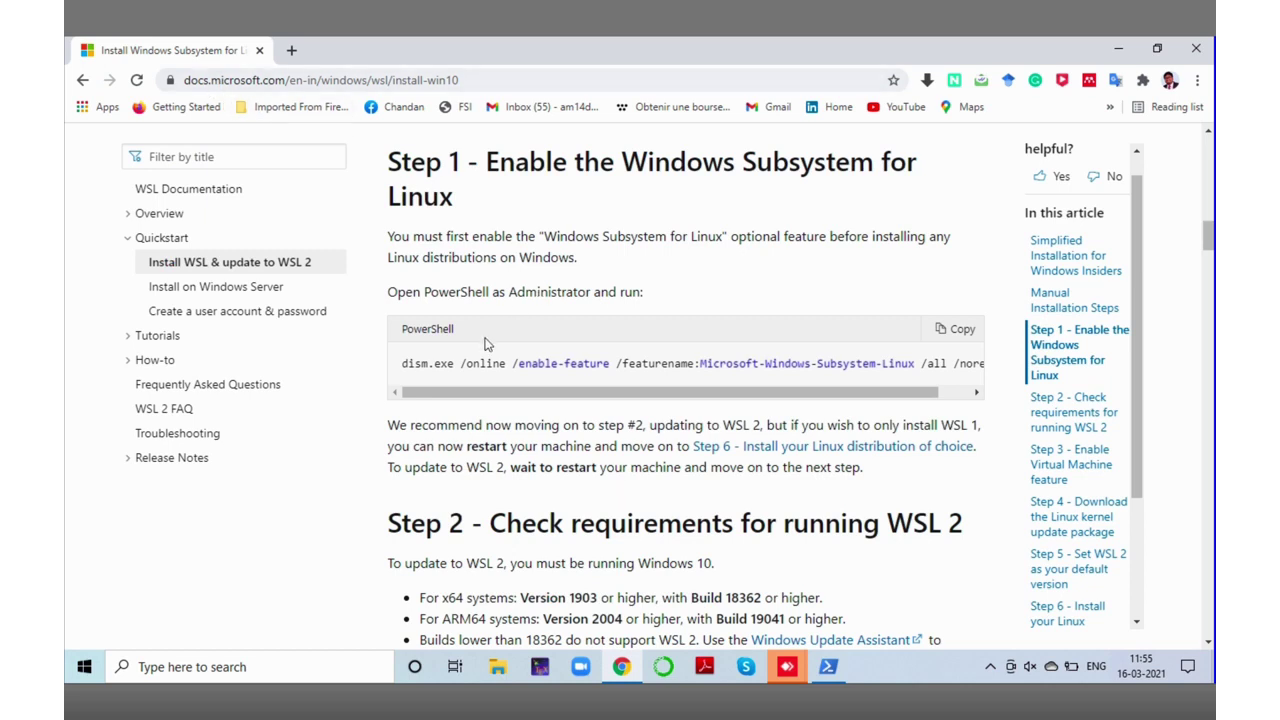
{"action": "left_click_drag", "start_coordinate": [503, 398], "coordinate": [451, 398]}
{"action": "left_click", "coordinate": [953, 330]}
{"action": "left_click", "coordinate": [827, 667]}
{"action": "left_click", "coordinate": [370, 180]}
{"action": "right_click", "coordinate": [379, 237]}
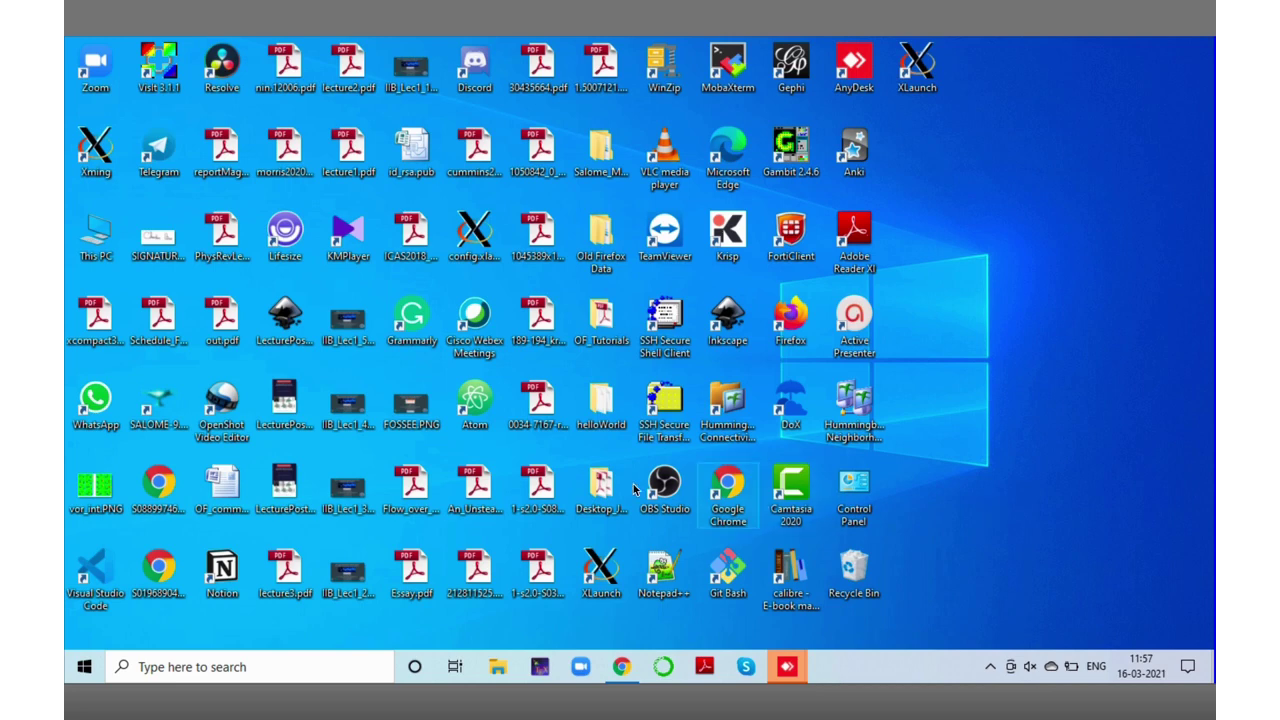
- Search Windows for "micro" and open the Microsoft Store
{"action": "left_click", "coordinate": [242, 668]}
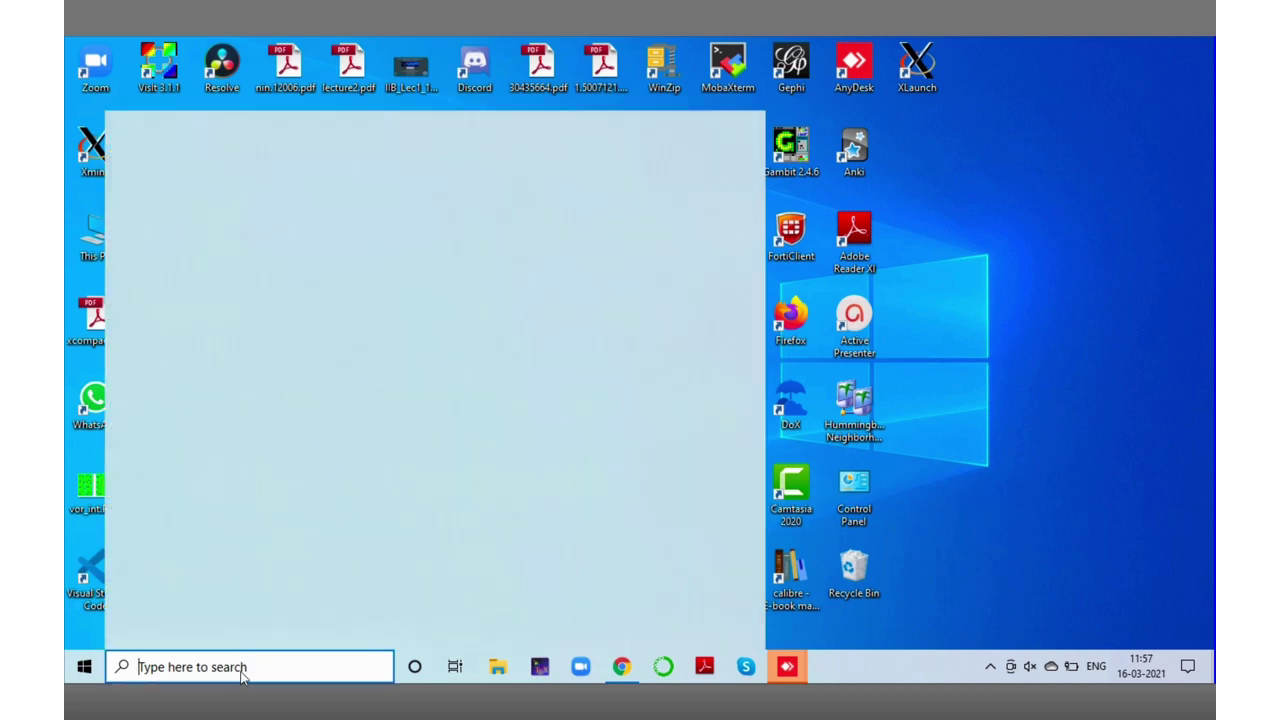
{"action": "type", "text": "micro"}
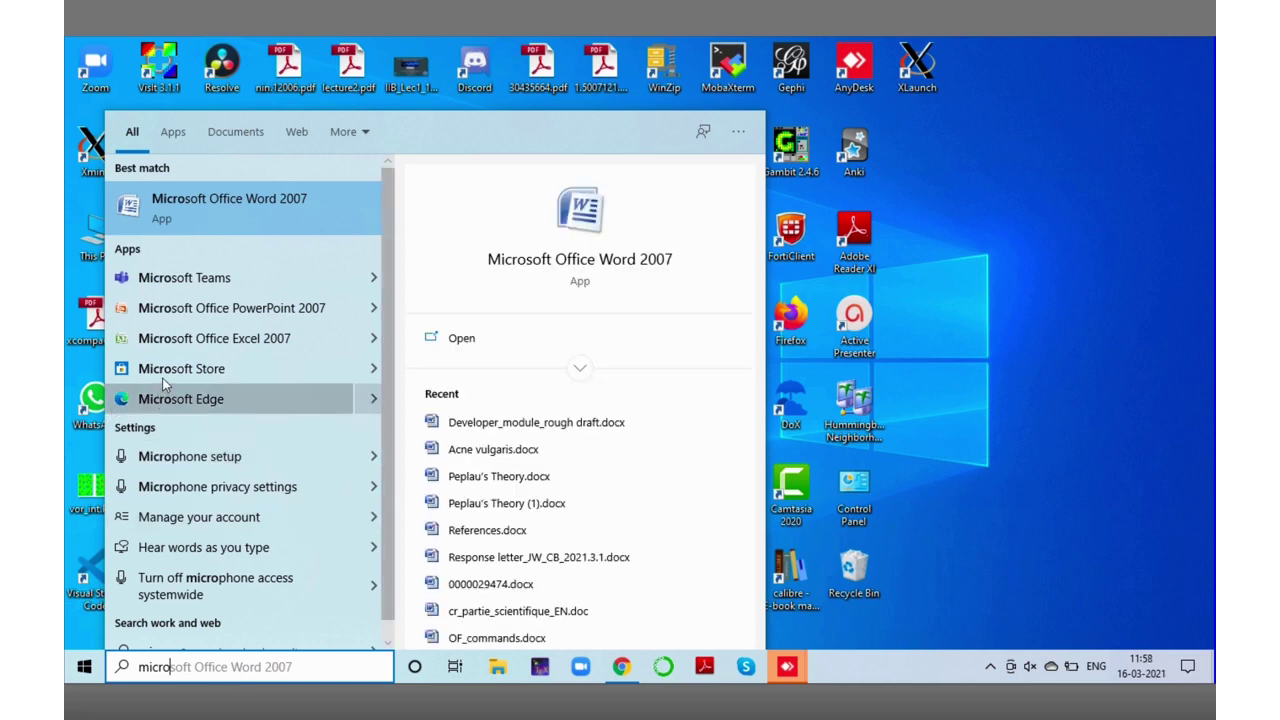
{"action": "left_click", "coordinate": [166, 372]}
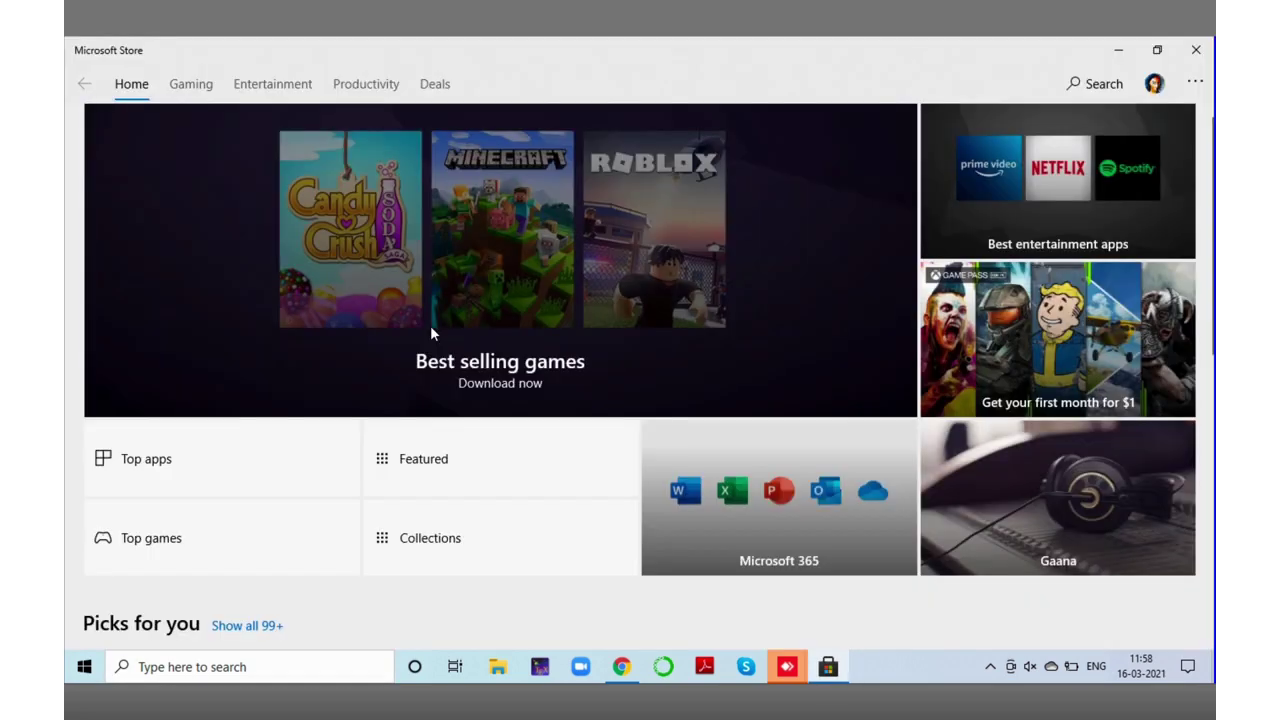
- Search the store for "ubuntu" and open the Ubuntu app page to review its required Windows build
{"action": "left_click", "coordinate": [1100, 84]}
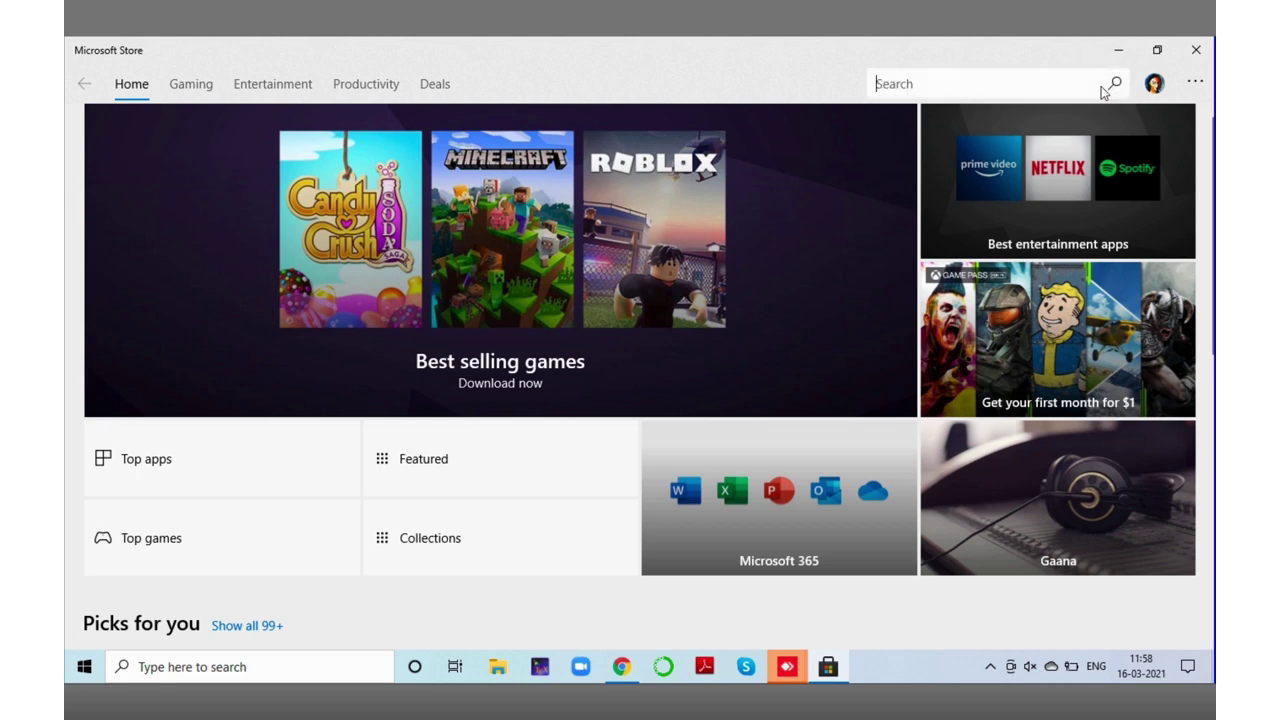
{"action": "type", "text": "ubun"}
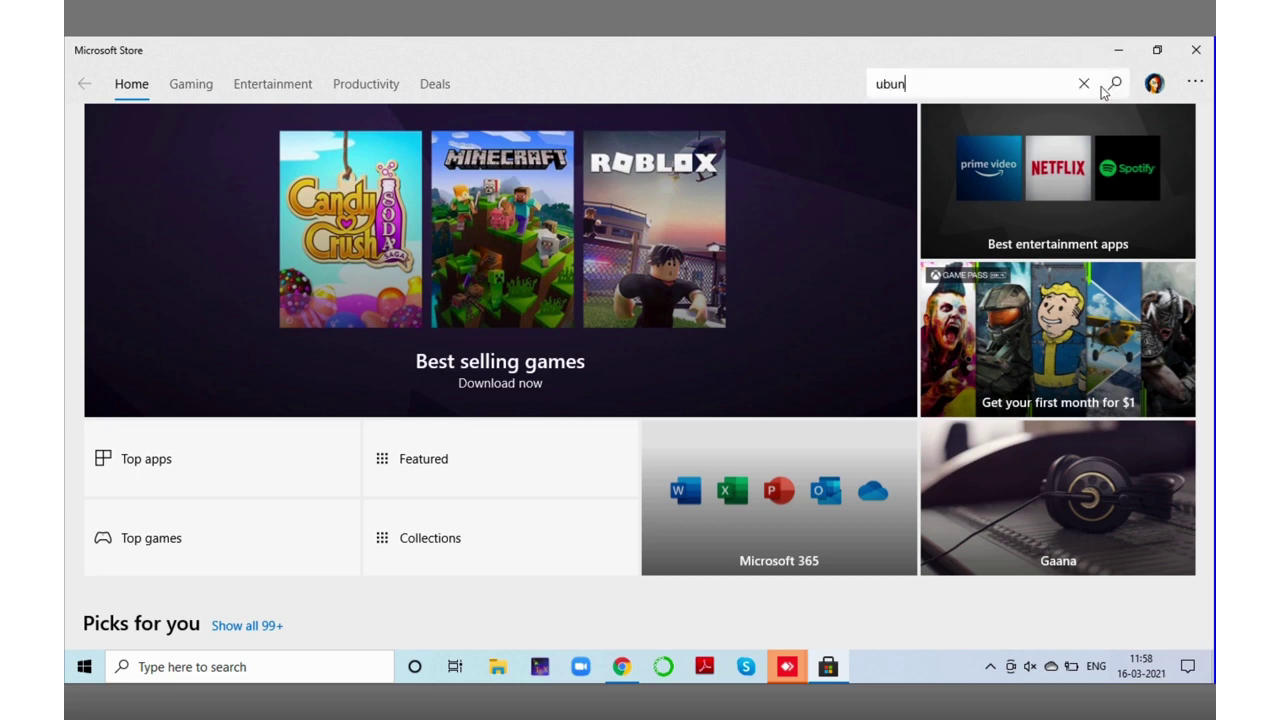
{"action": "type", "text": "tu"}
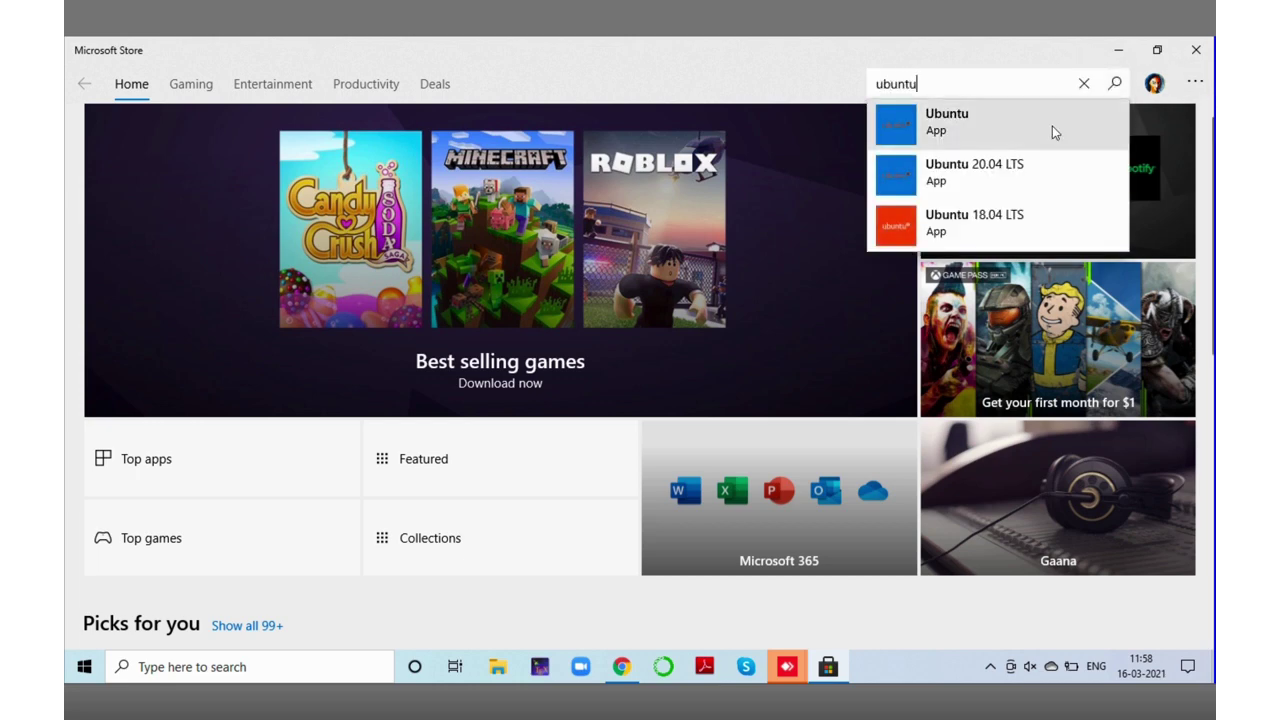
{"action": "left_click", "coordinate": [979, 124]}
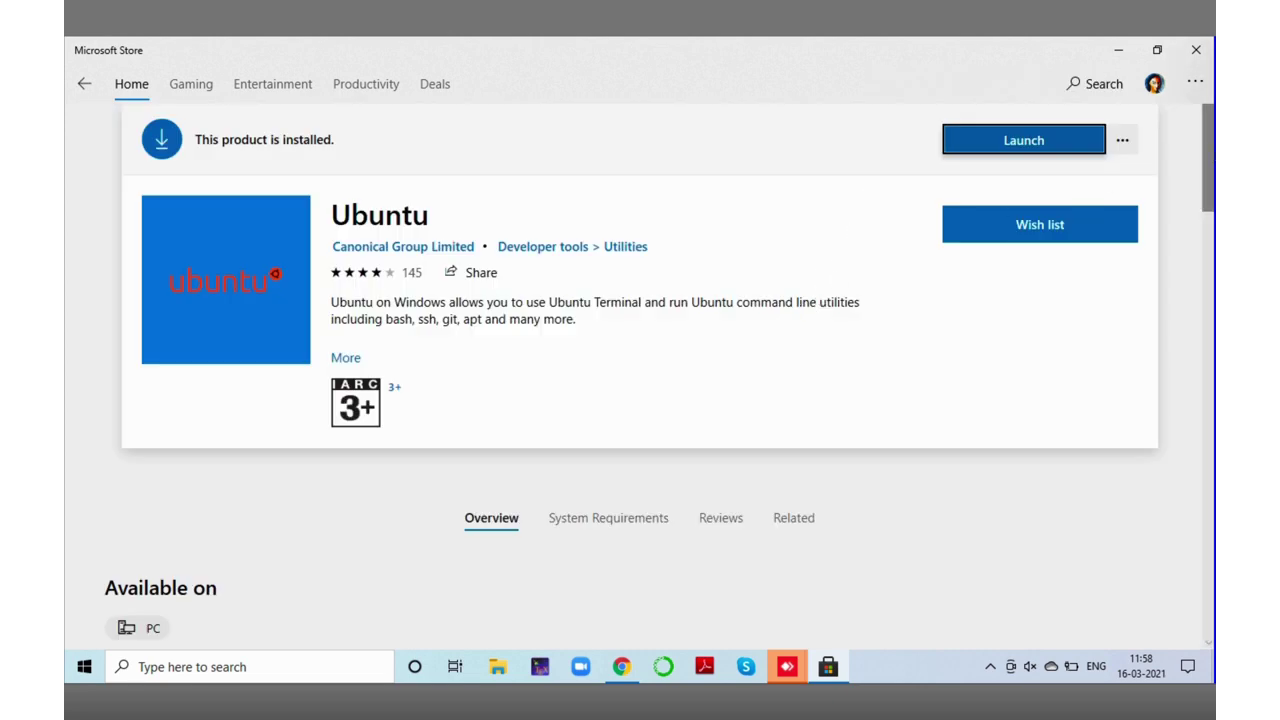
{"action": "scroll", "coordinate": [640, 380], "scroll_direction": "down", "scroll_amount": 5}
{"action": "scroll", "coordinate": [640, 380], "scroll_direction": "down", "scroll_amount": 2}
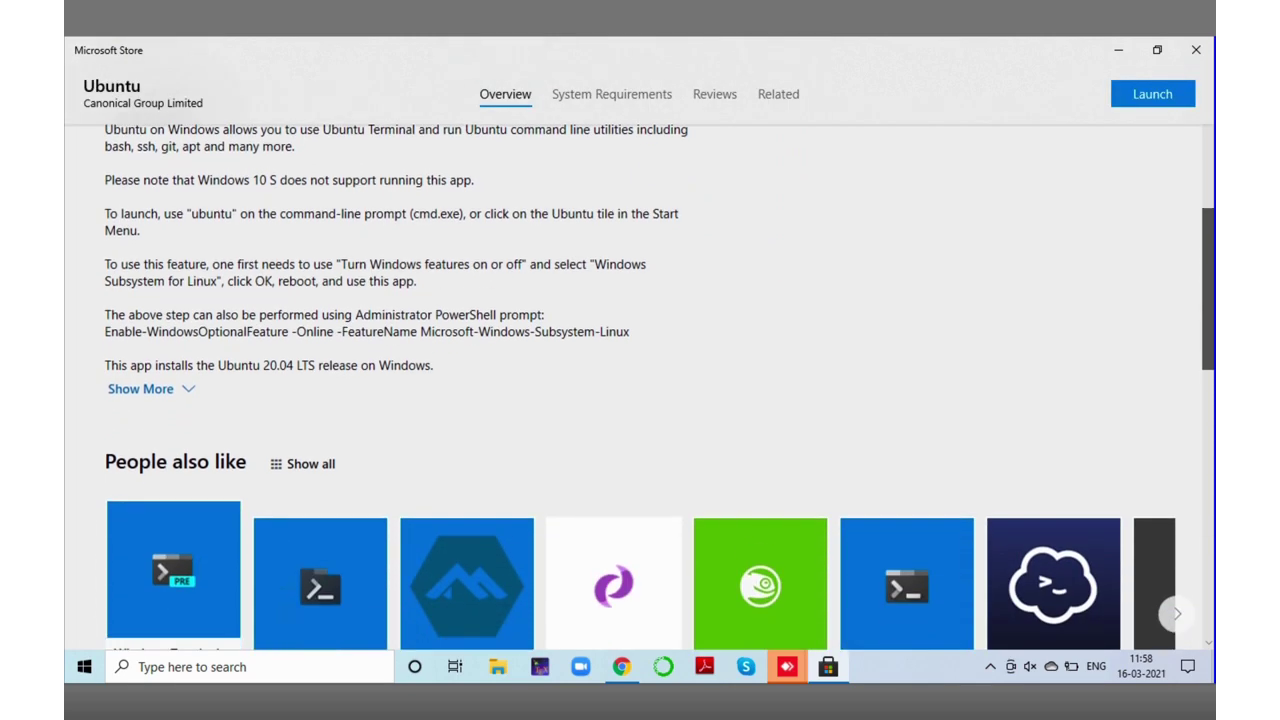
{"action": "scroll", "coordinate": [640, 380], "scroll_direction": "down", "scroll_amount": 8}
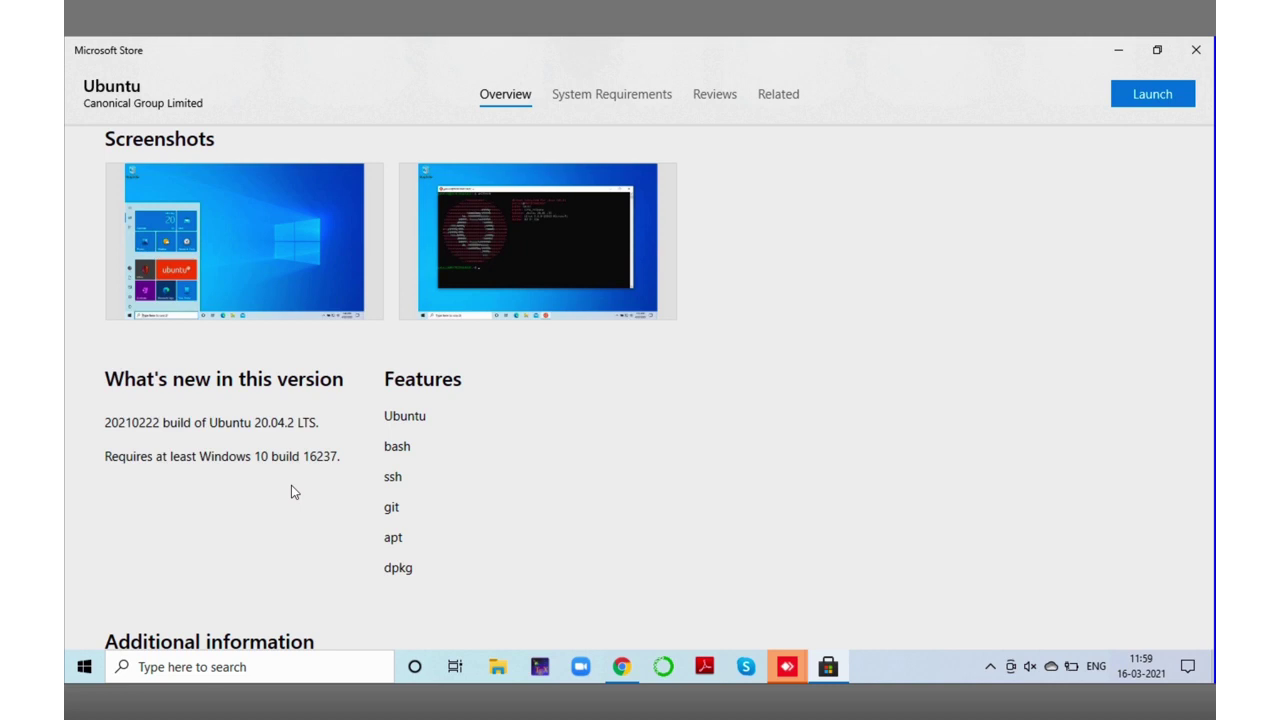
- Open a Command Prompt and check the installed Windows version with the ver command
{"action": "left_click", "coordinate": [276, 666]}
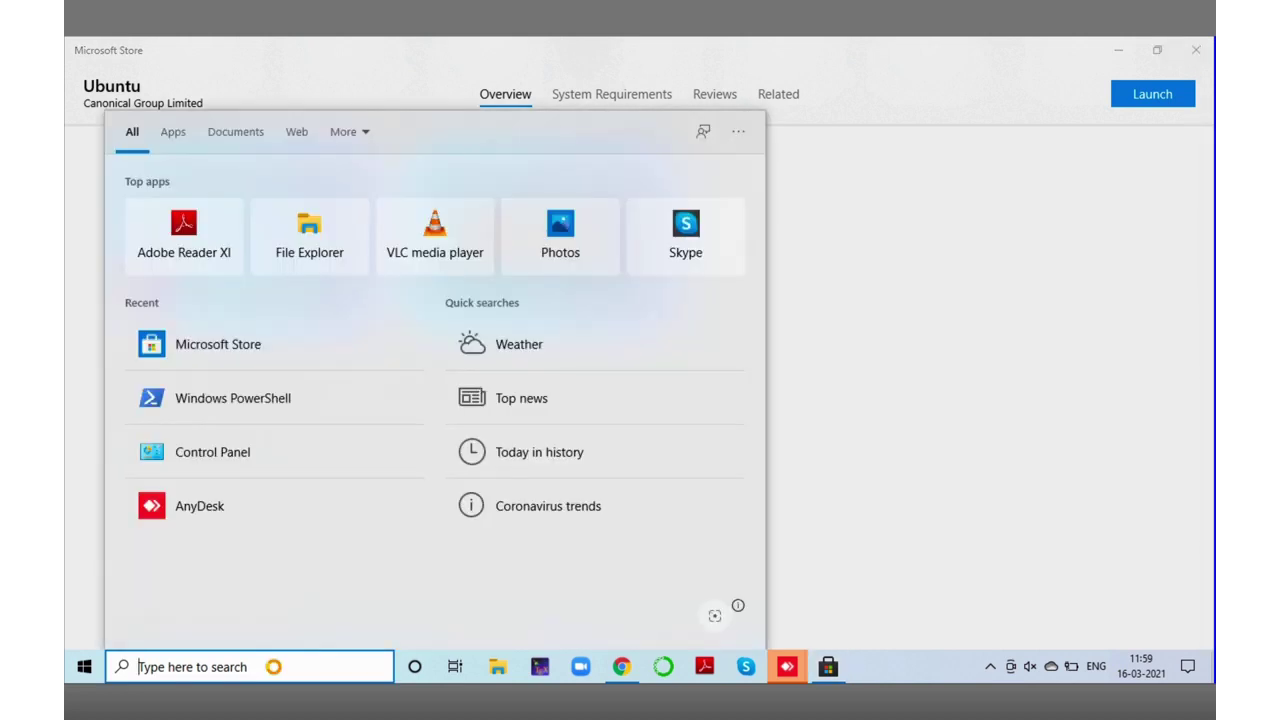
{"action": "type", "text": "com"}
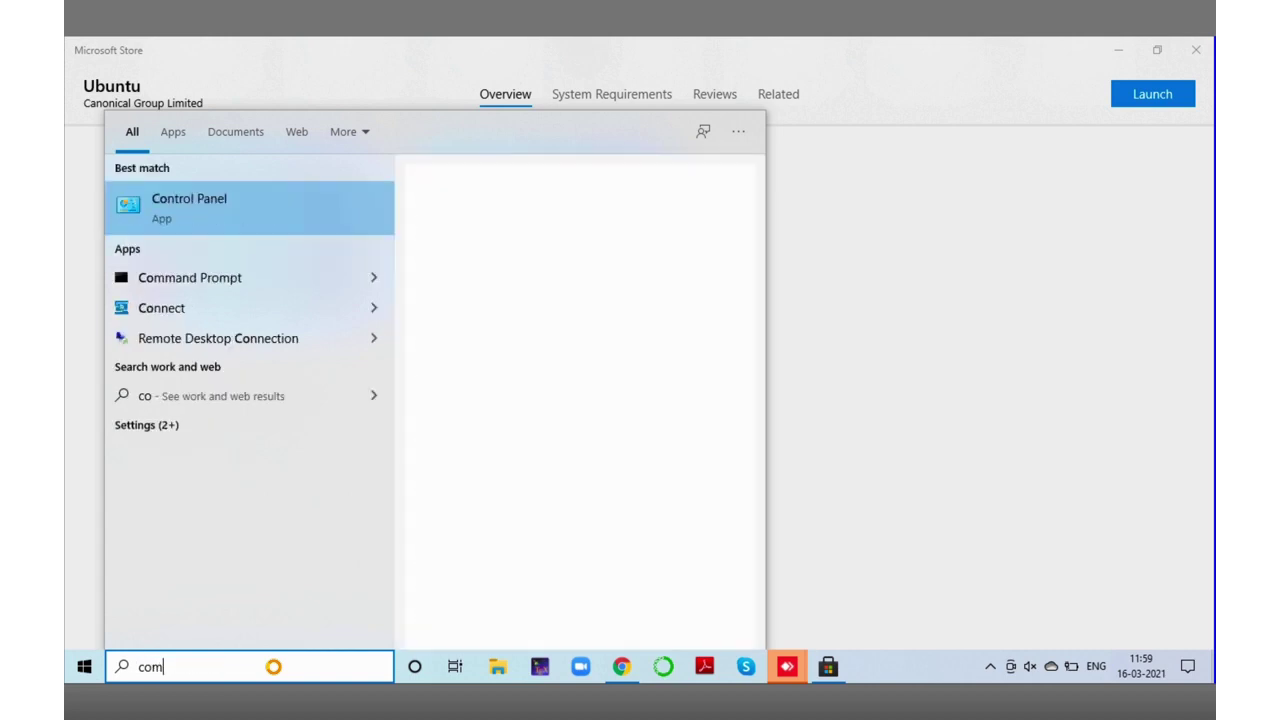
{"action": "type", "text": "man"}
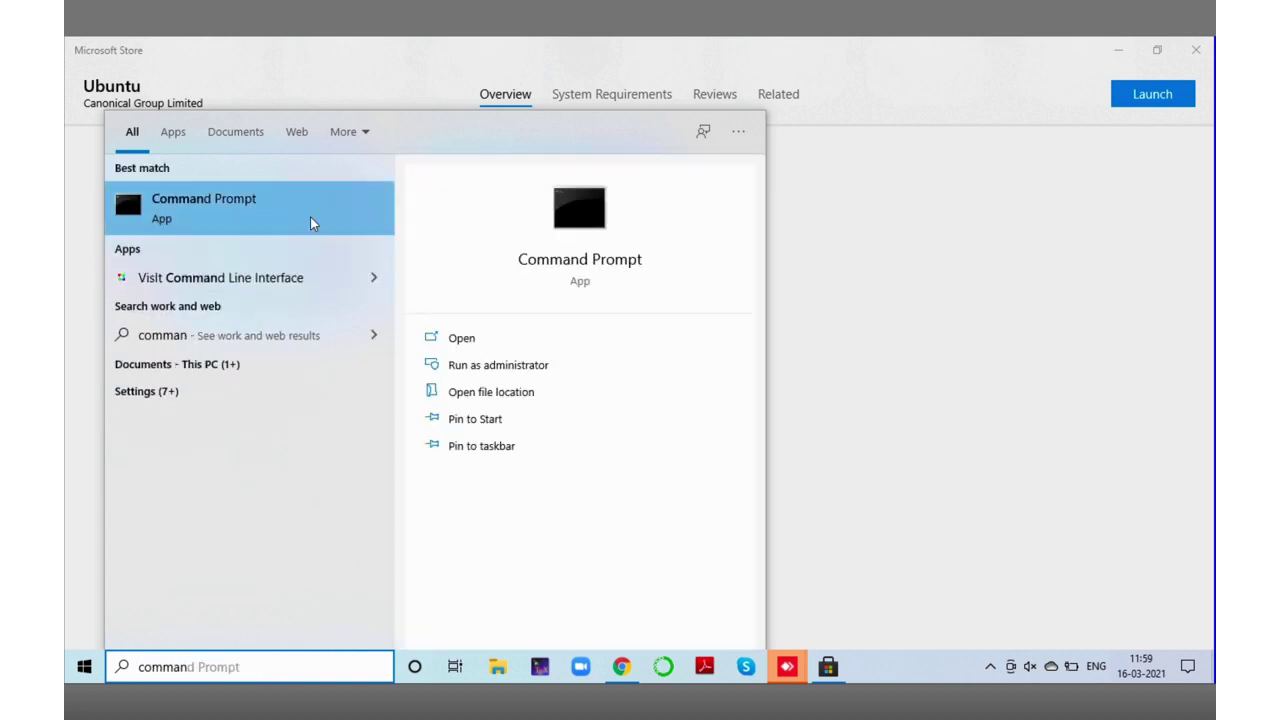
{"action": "left_click", "coordinate": [310, 216]}
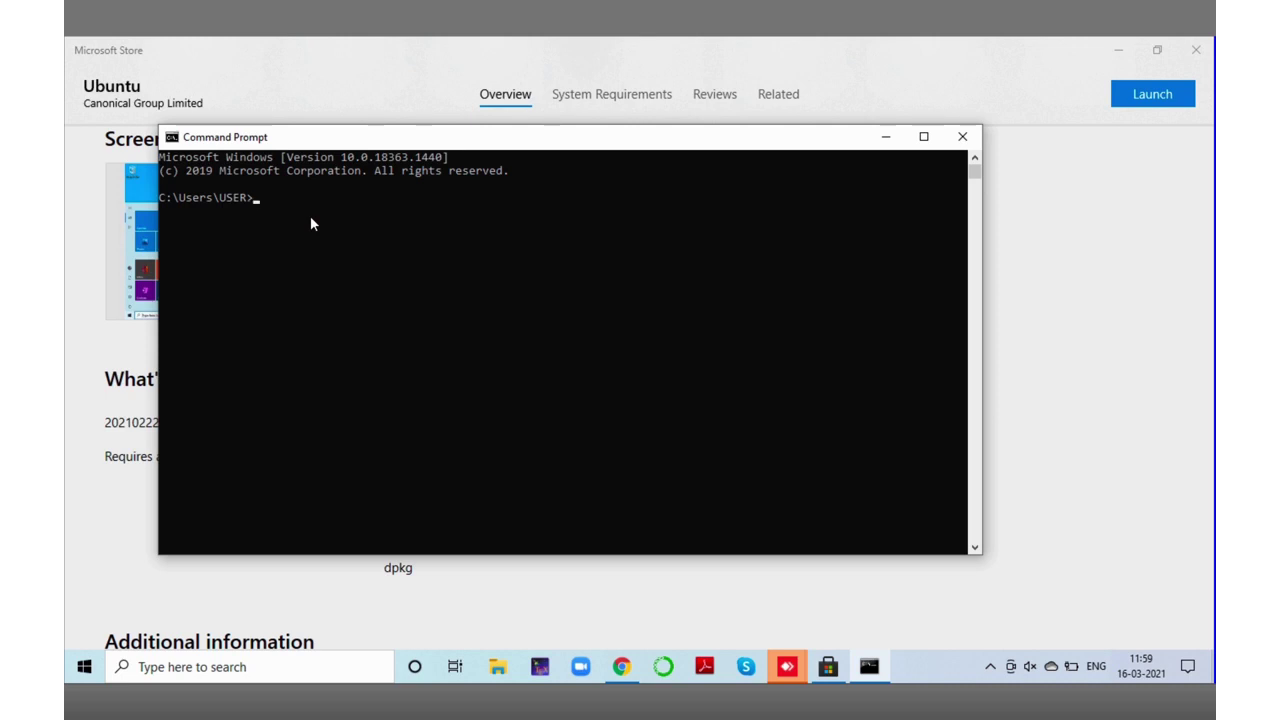
{"action": "type", "text": "ver"}
{"action": "key", "text": "Return"}
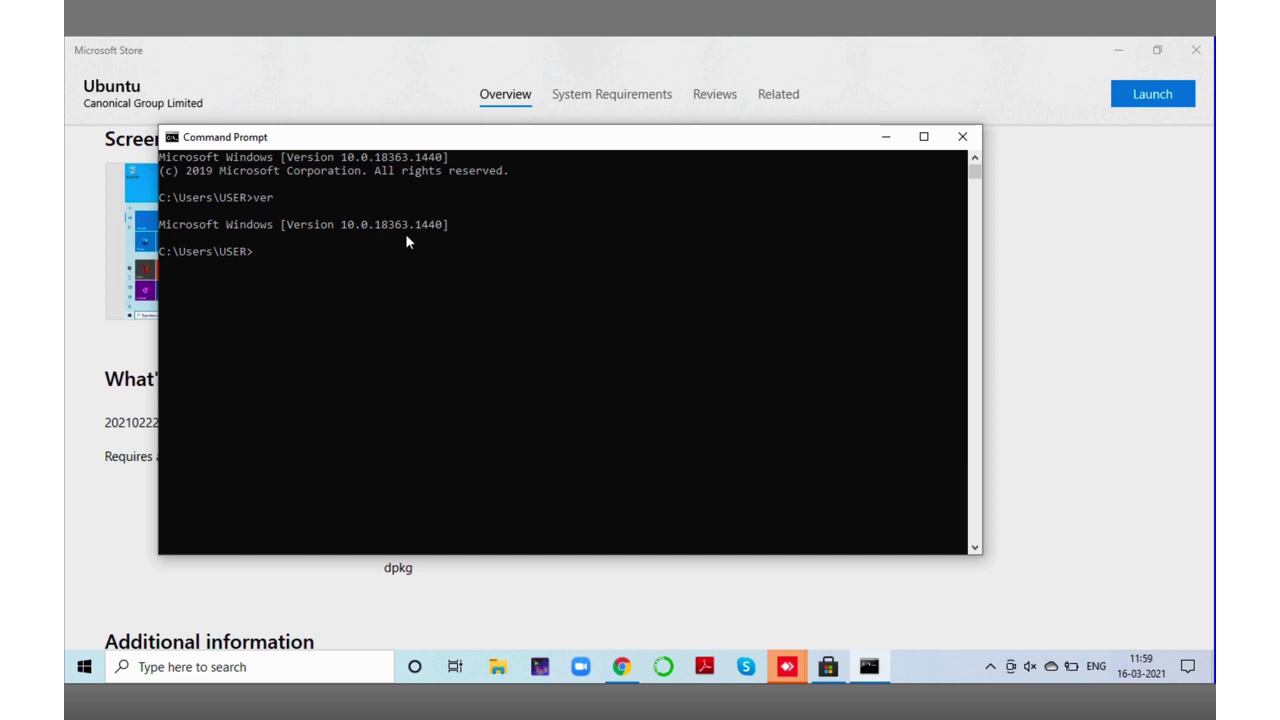
- Return to the Ubuntu store page, launch Ubuntu and maximize its terminal window
{"action": "left_click", "coordinate": [146, 443]}
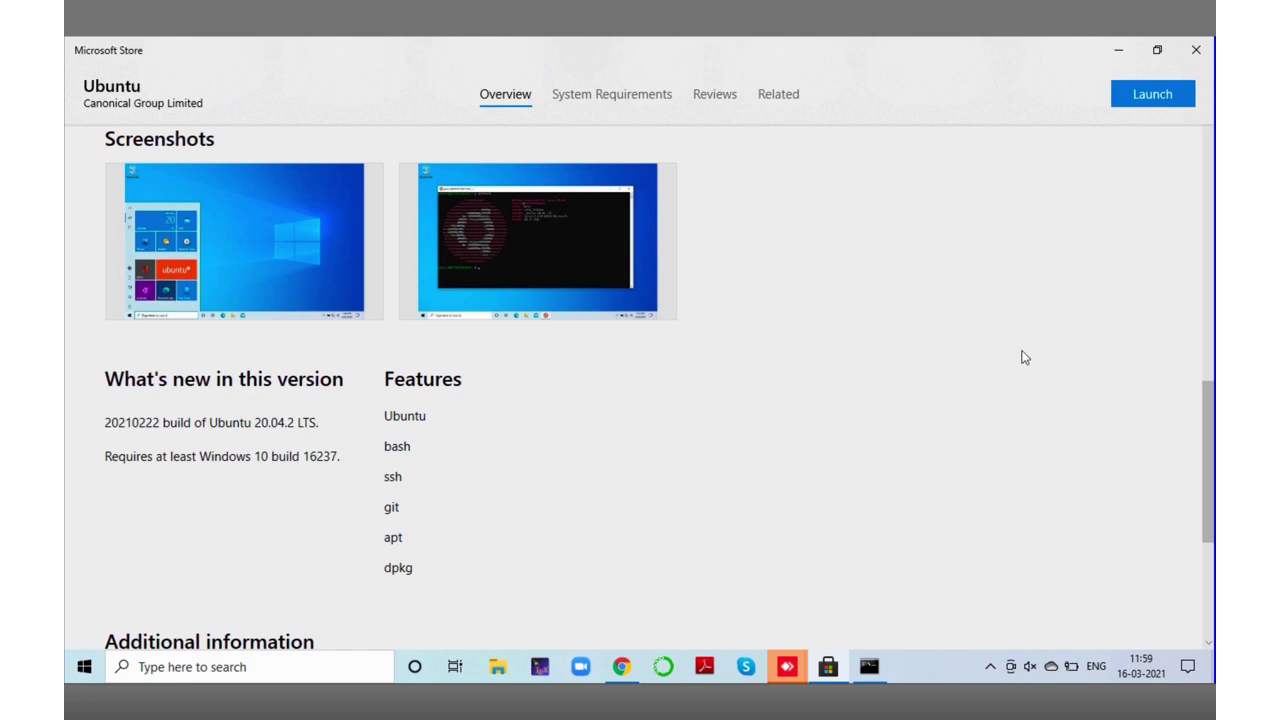
{"action": "left_click_drag", "start_coordinate": [1208, 420], "coordinate": [1203, 68]}
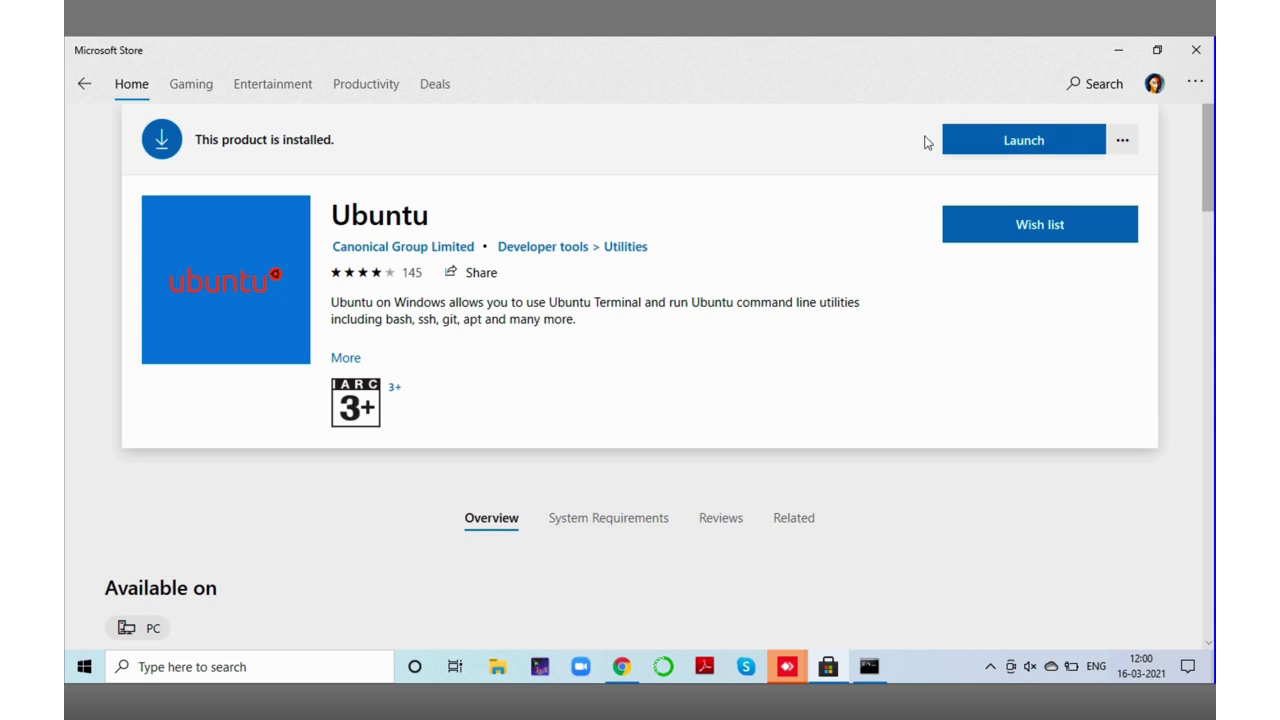
{"action": "left_click", "coordinate": [1006, 150]}
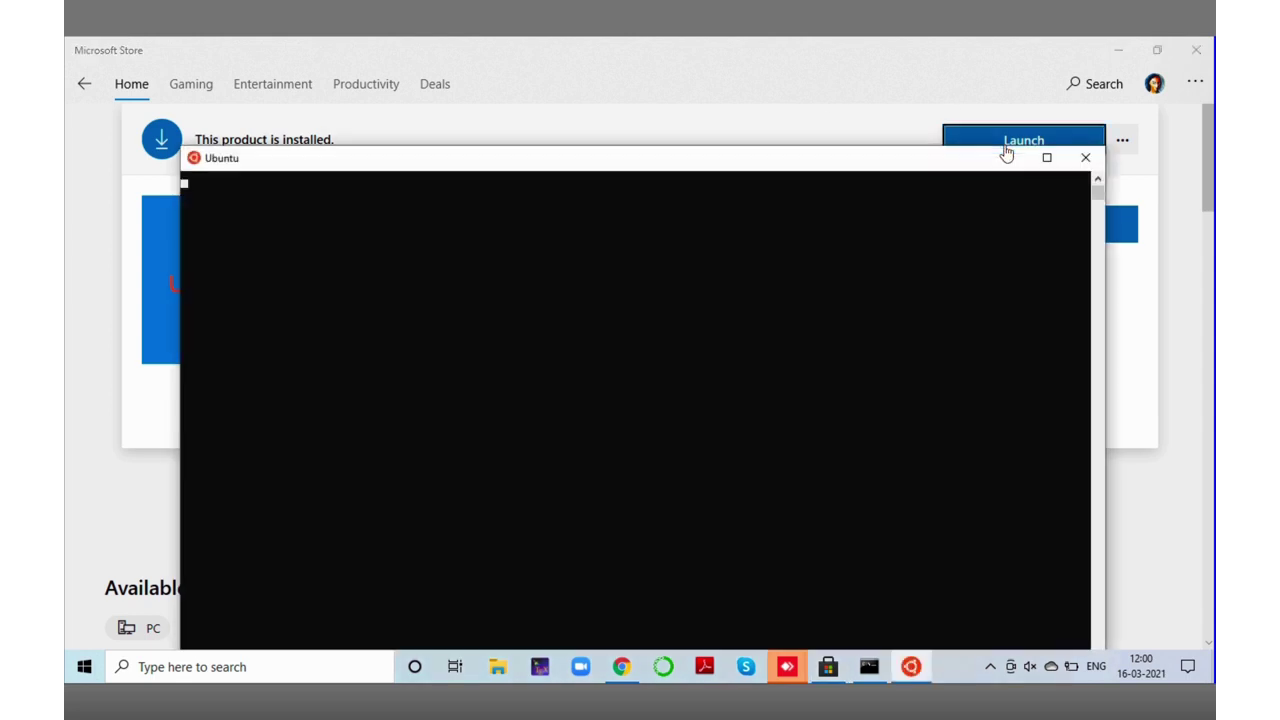
{"action": "left_click", "coordinate": [1042, 163]}
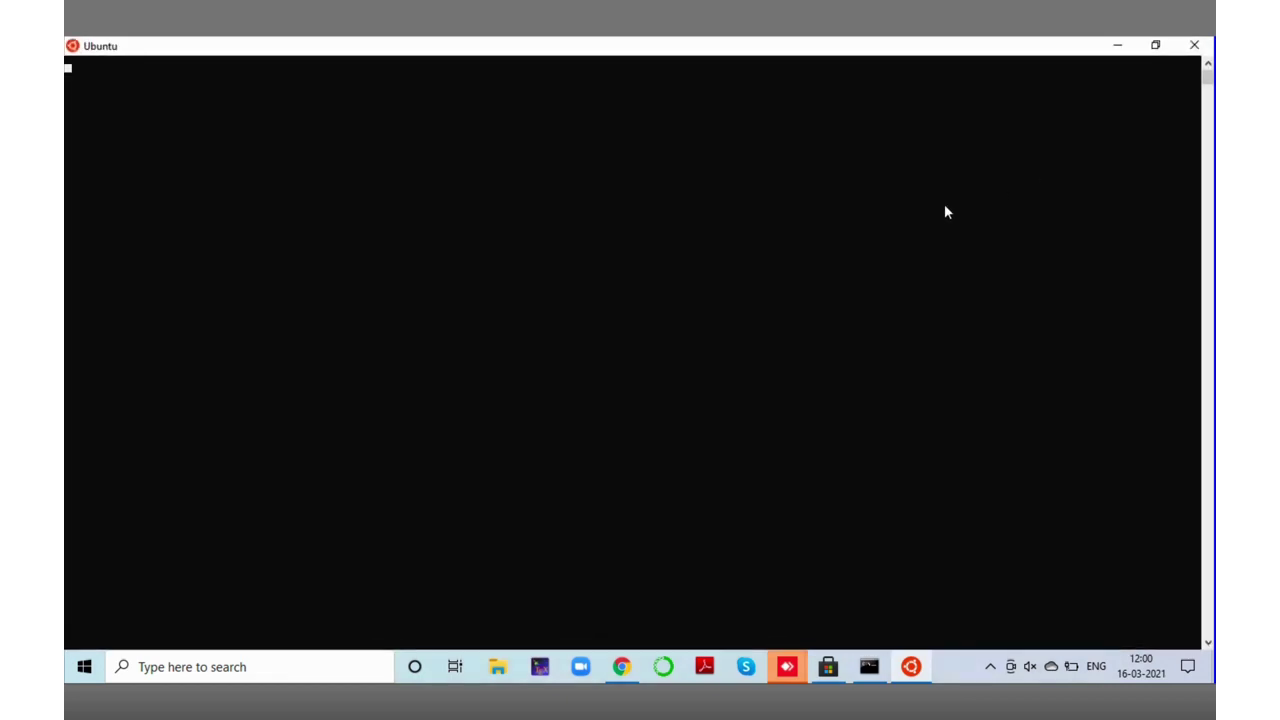
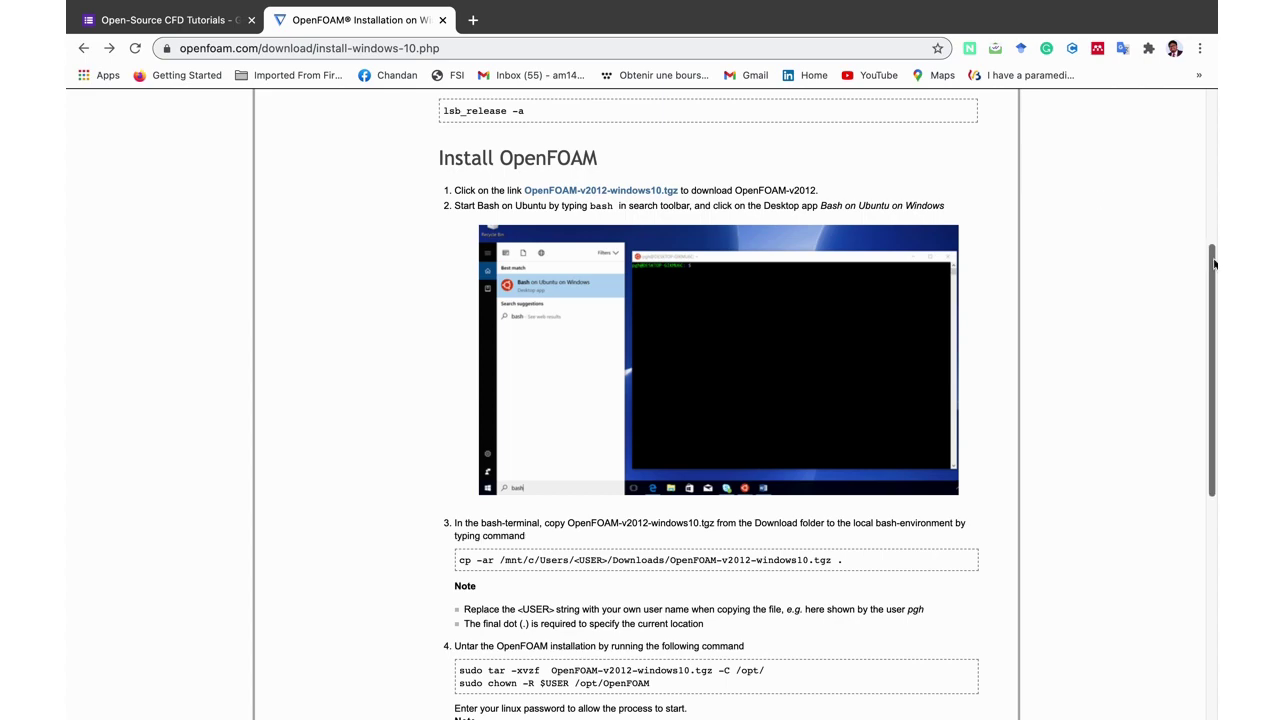
- Review the copy command for the v2012 archive on the OpenFOAM installation page and switch to the remote Ubuntu terminal in AnyDesk
{"action": "scroll", "coordinate": [1214, 263], "scroll_direction": "down", "scroll_amount": 5}
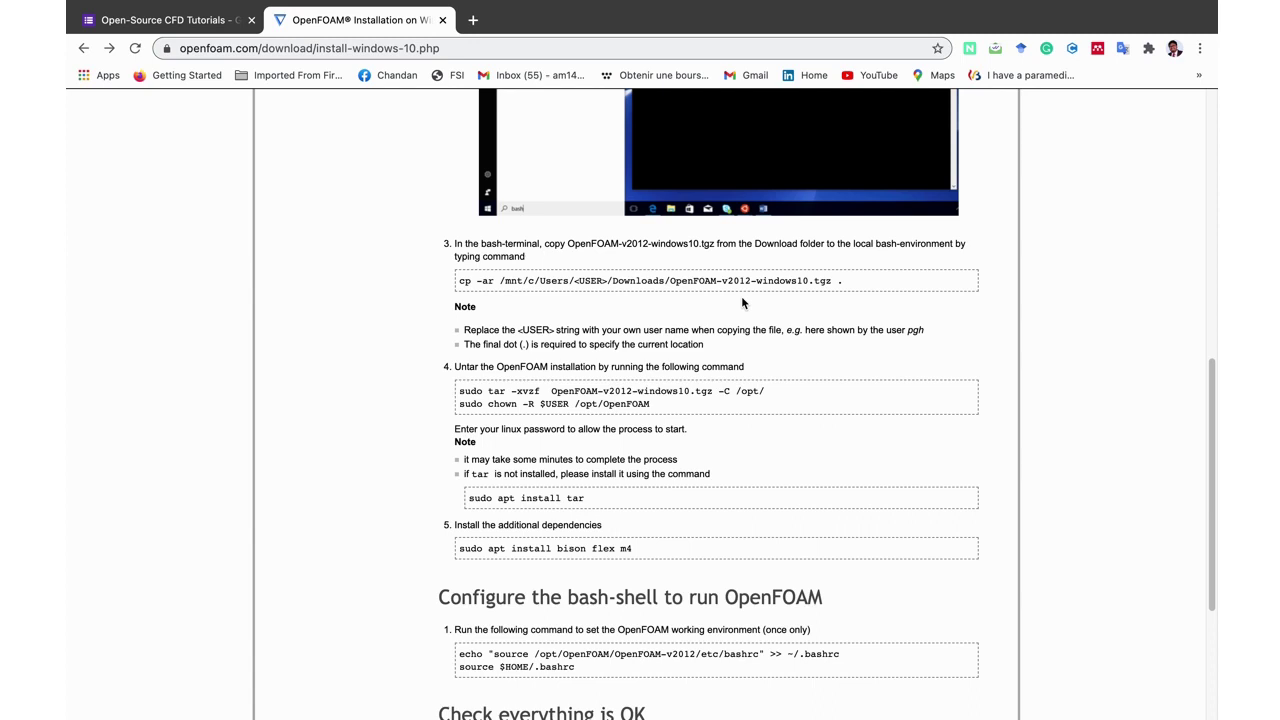
{"action": "mouse_move", "coordinate": [855, 708]}
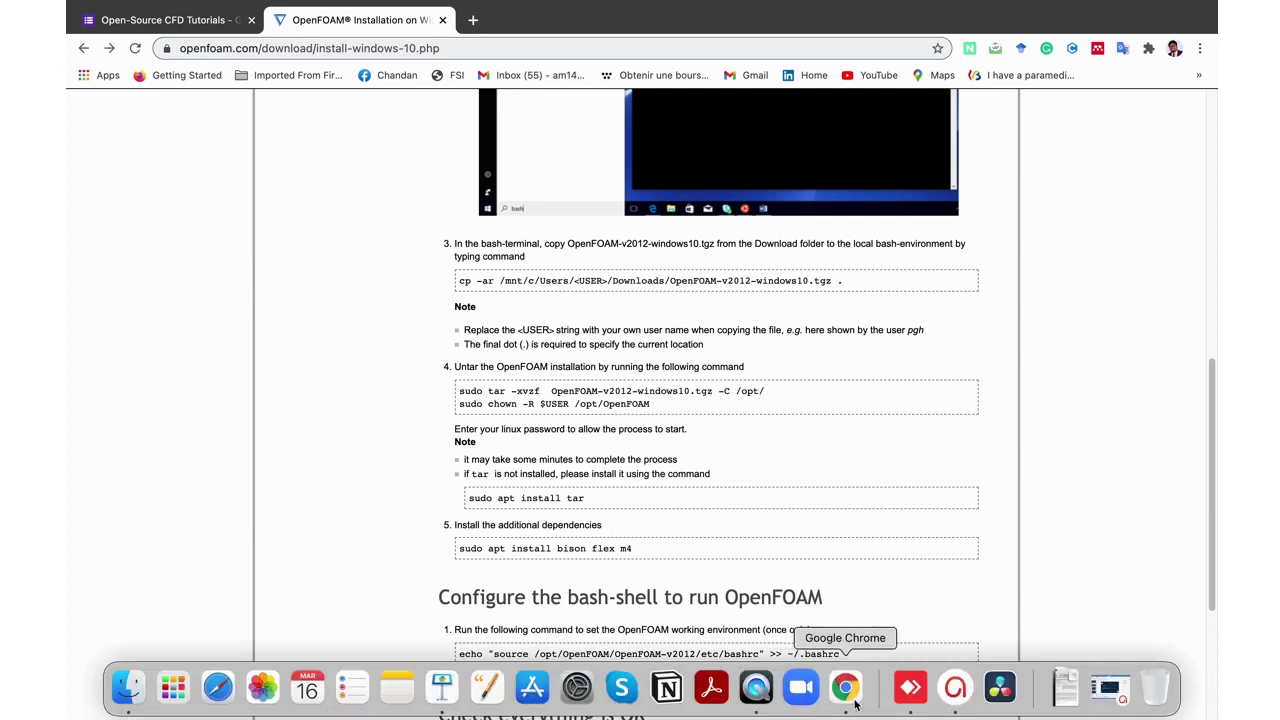
{"action": "left_click", "coordinate": [910, 704]}
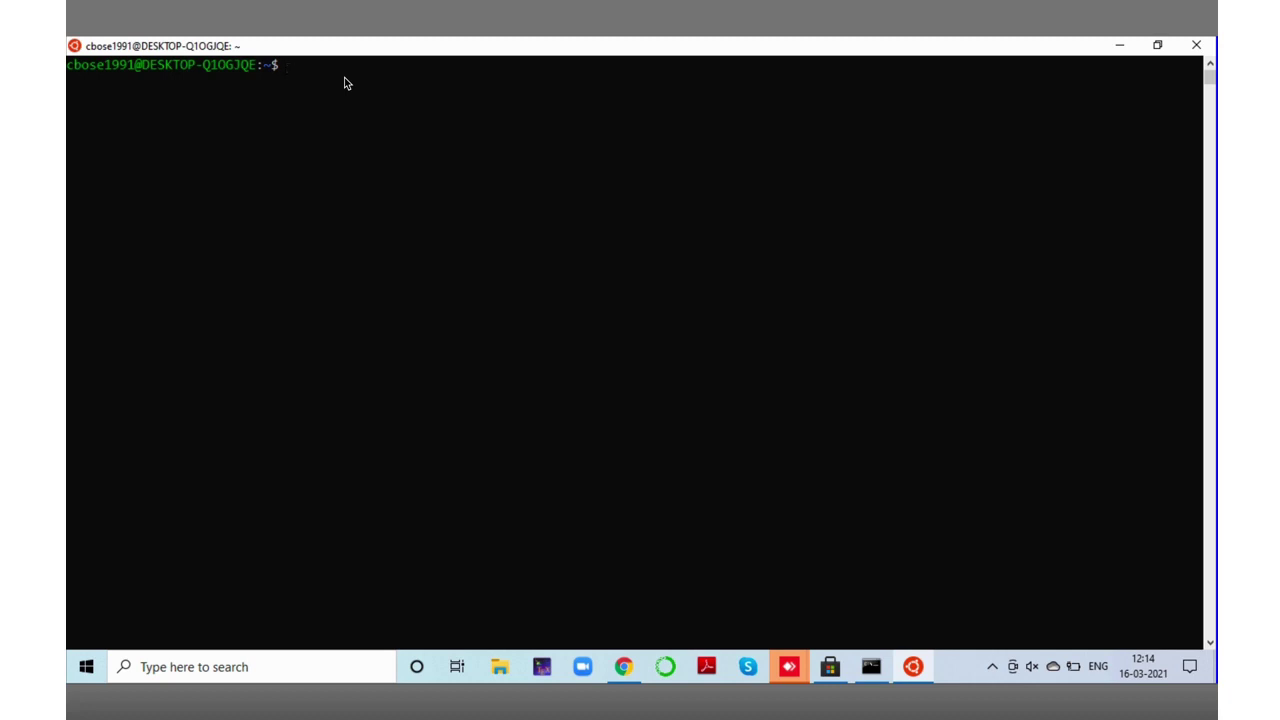
- Print the current working directory, change to $HOME and list its files
{"action": "type", "text": "pwd"}
{"action": "key", "text": "Return"}
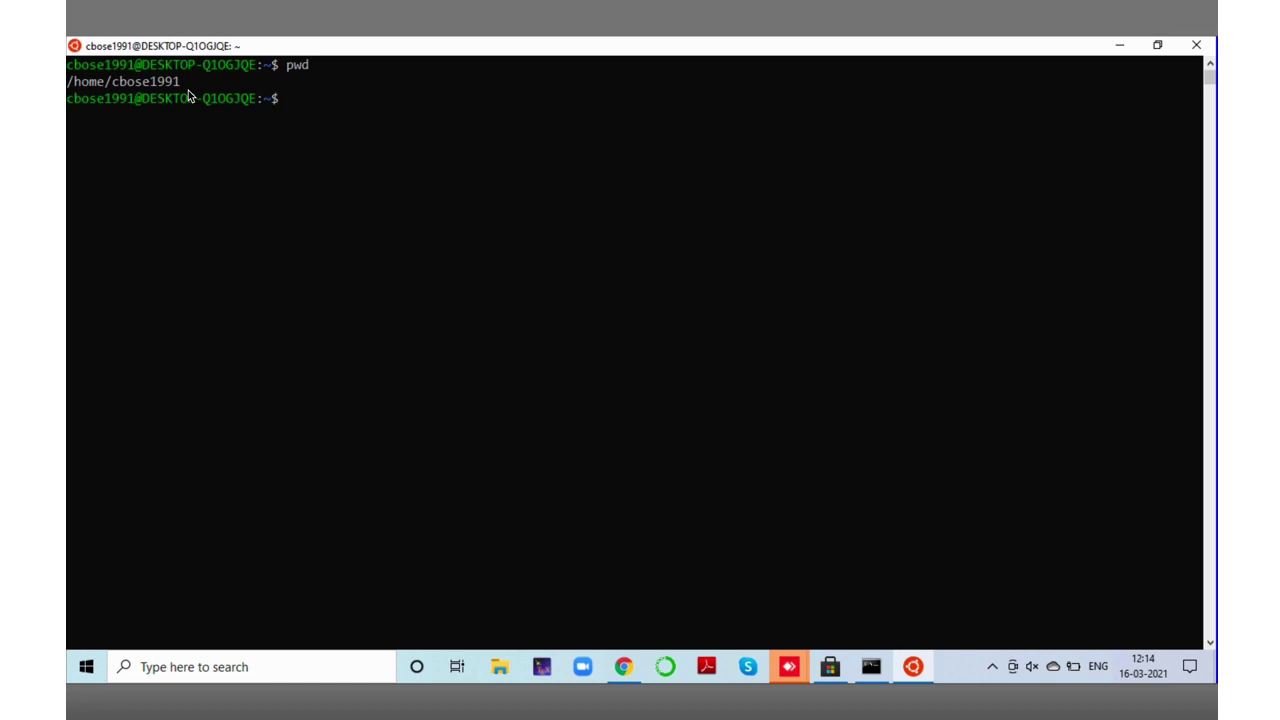
{"action": "type", "text": "cd "}
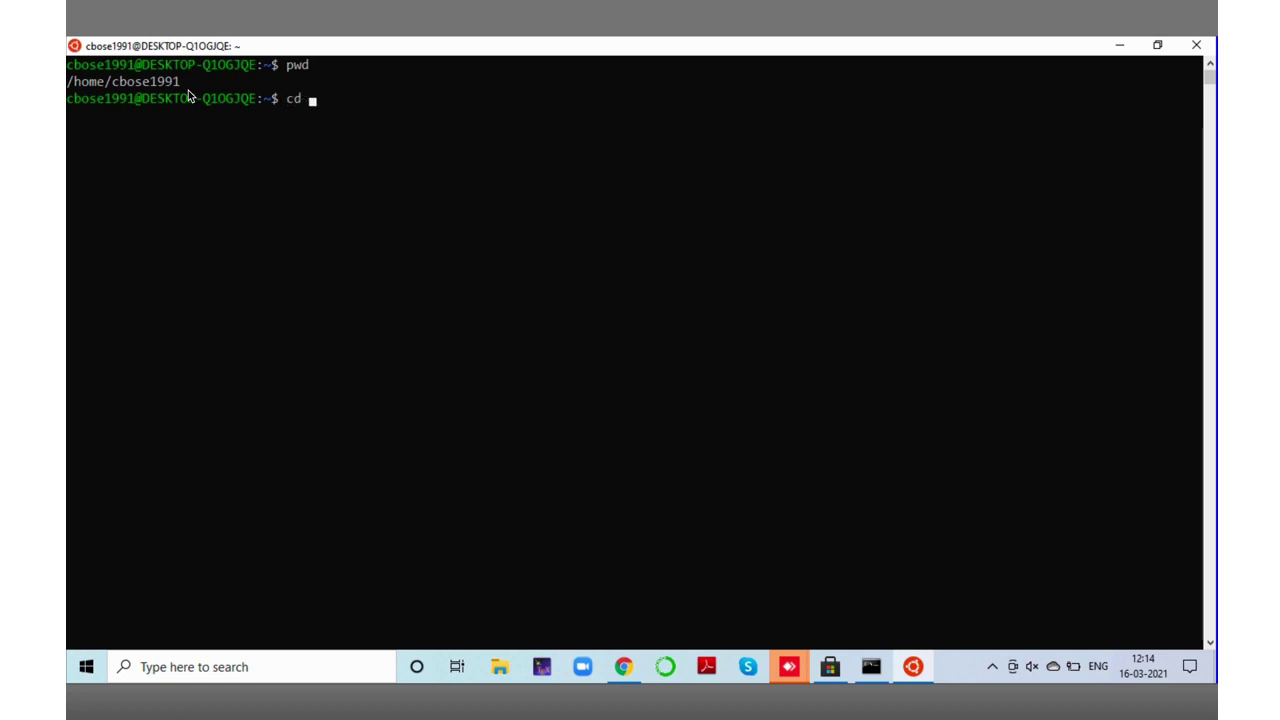
{"action": "type", "text": "$HOME"}
{"action": "key", "text": "Return"}
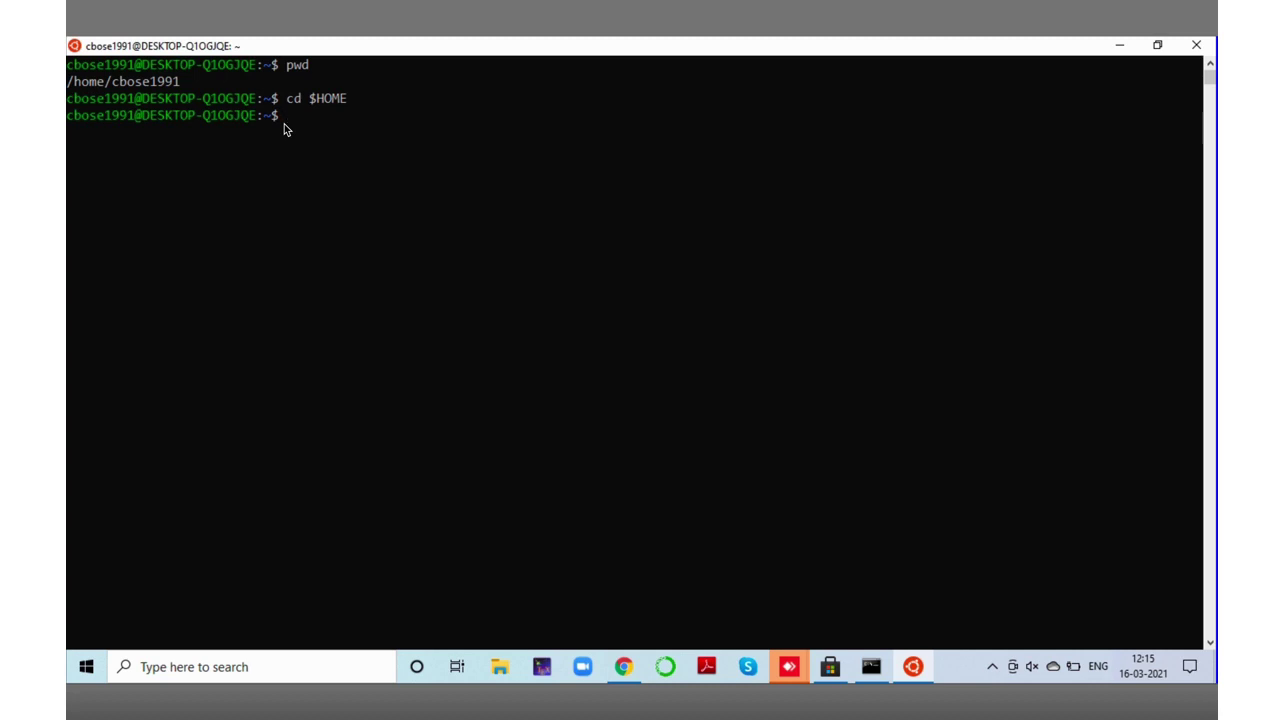
{"action": "key", "text": "Return"}
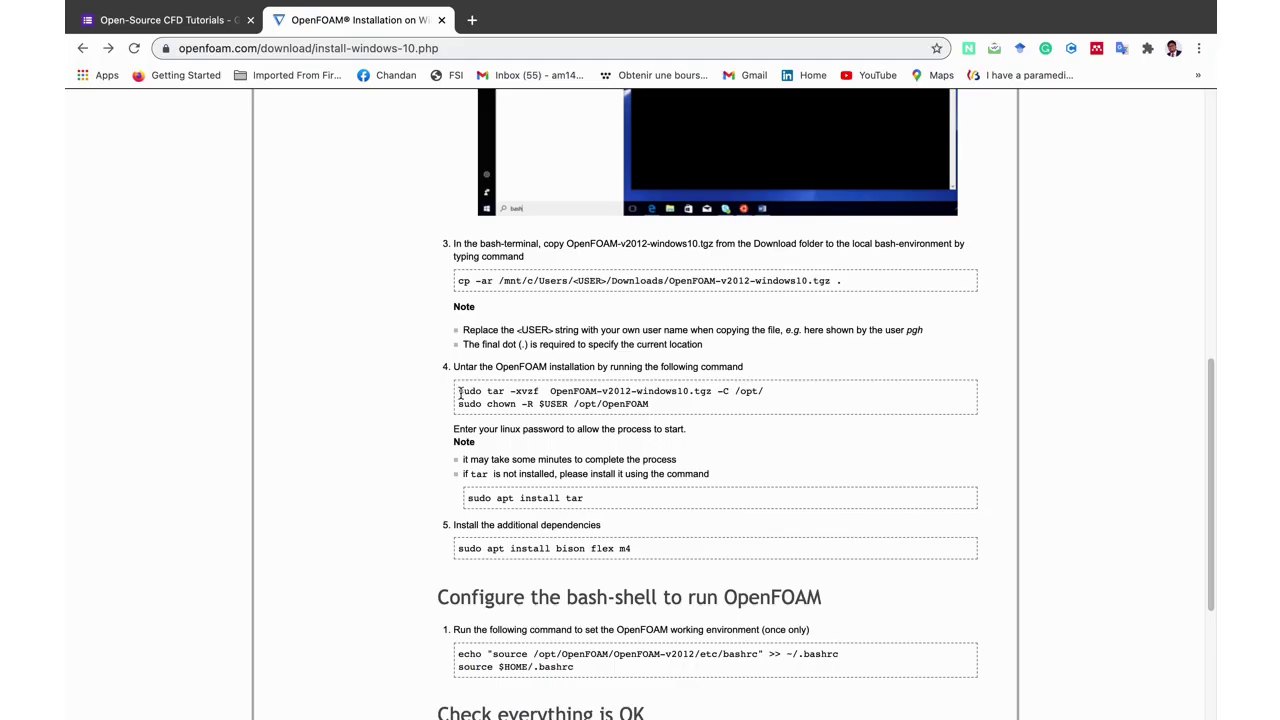
- Review the untar command and the chown command in step 4 of the OpenFOAM installation page
{"action": "left_click_drag", "start_coordinate": [458, 391], "coordinate": [767, 399]}
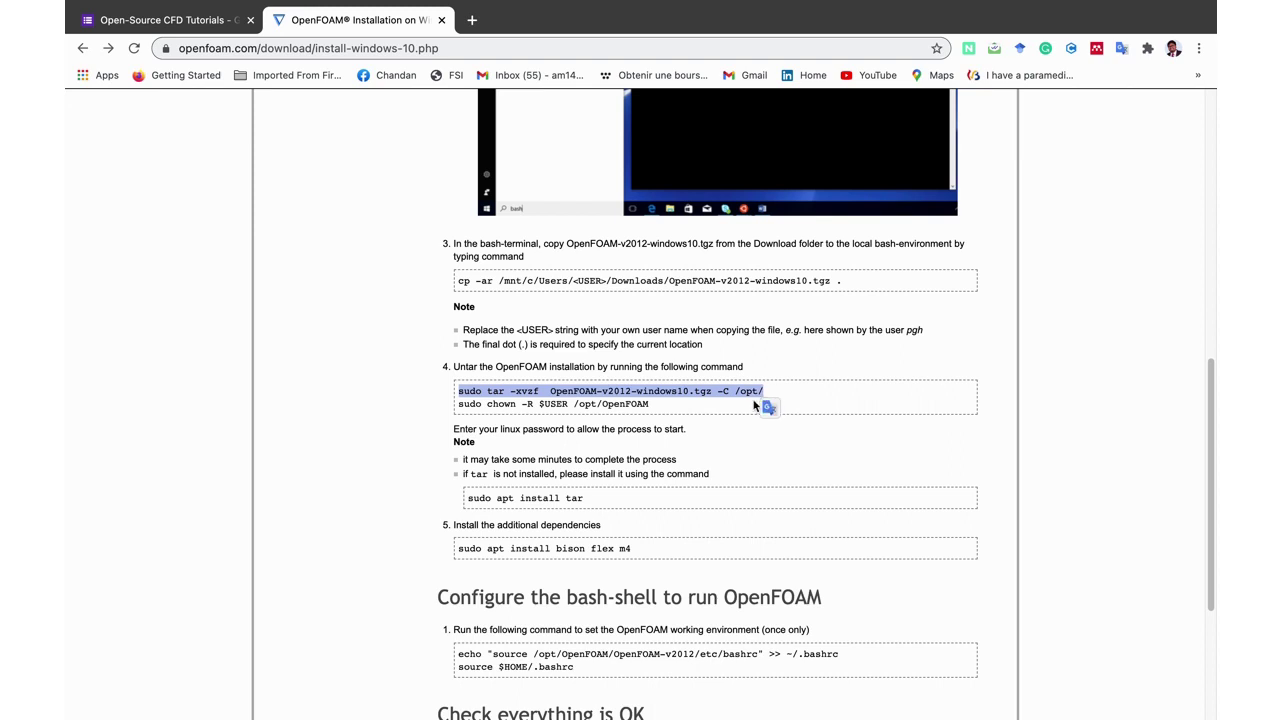
{"action": "left_click", "coordinate": [731, 399]}
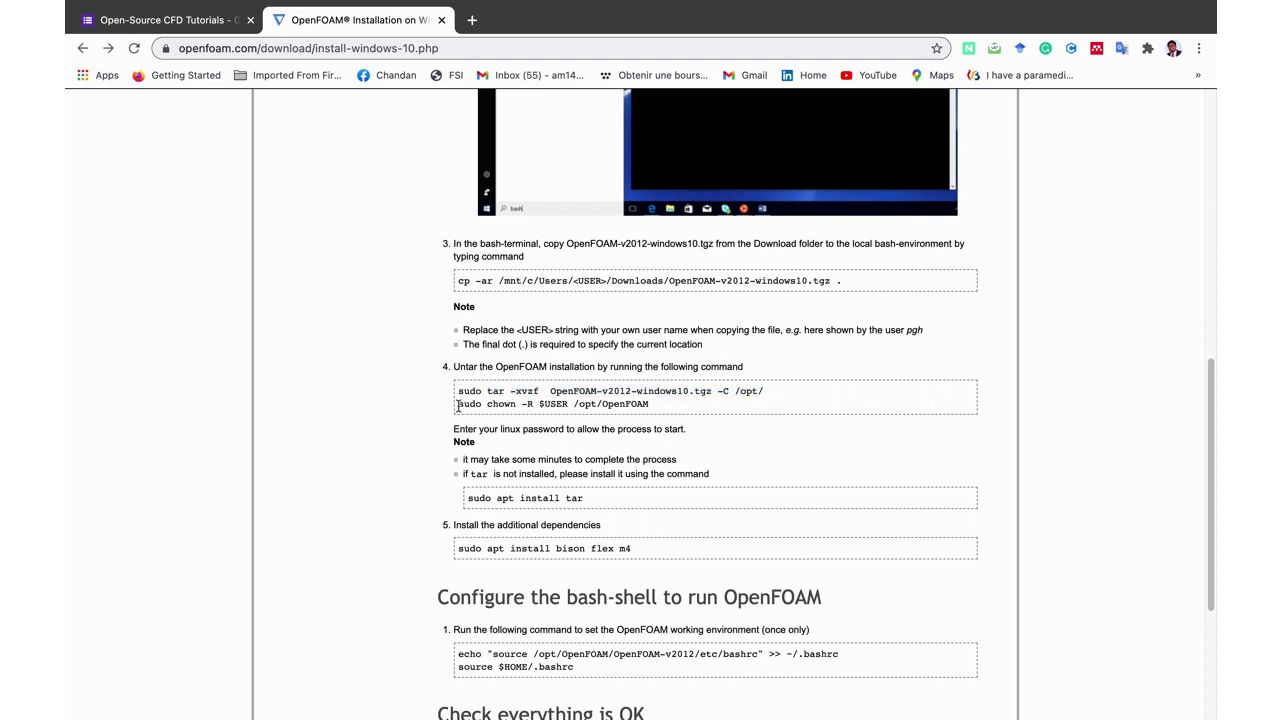
{"action": "left_click_drag", "start_coordinate": [458, 404], "coordinate": [648, 407]}
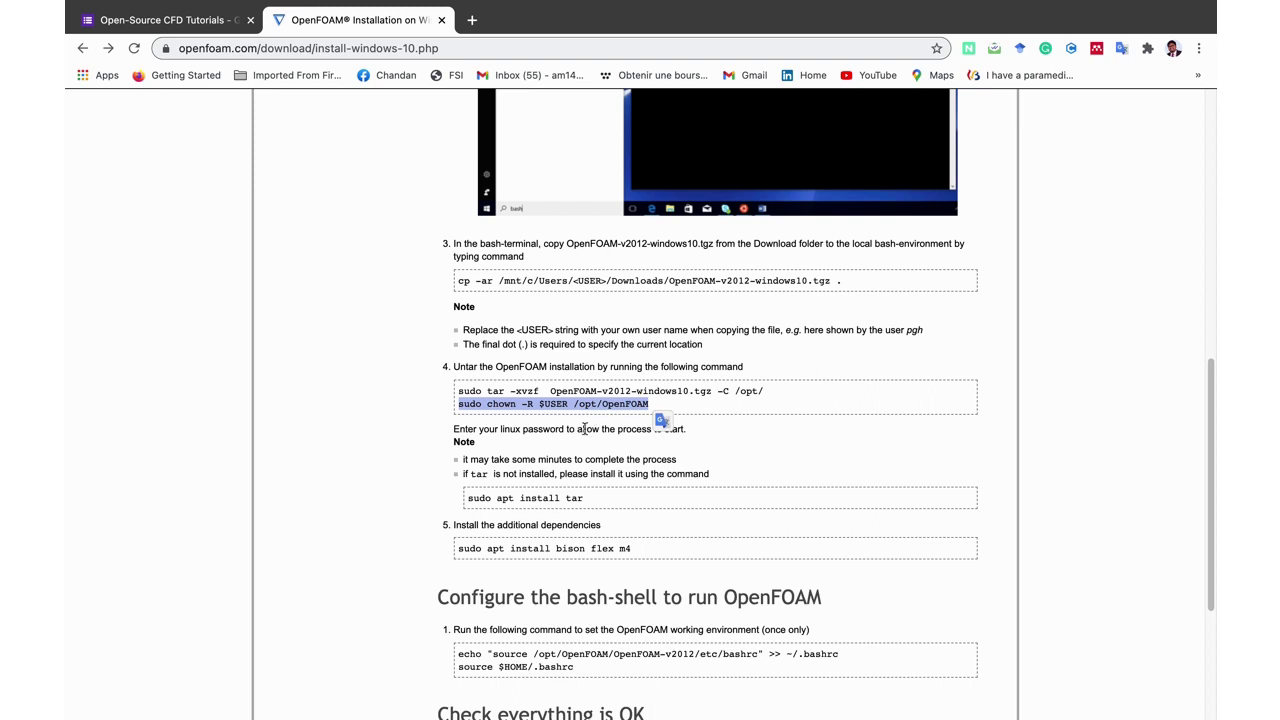
{"action": "left_click", "coordinate": [541, 405]}
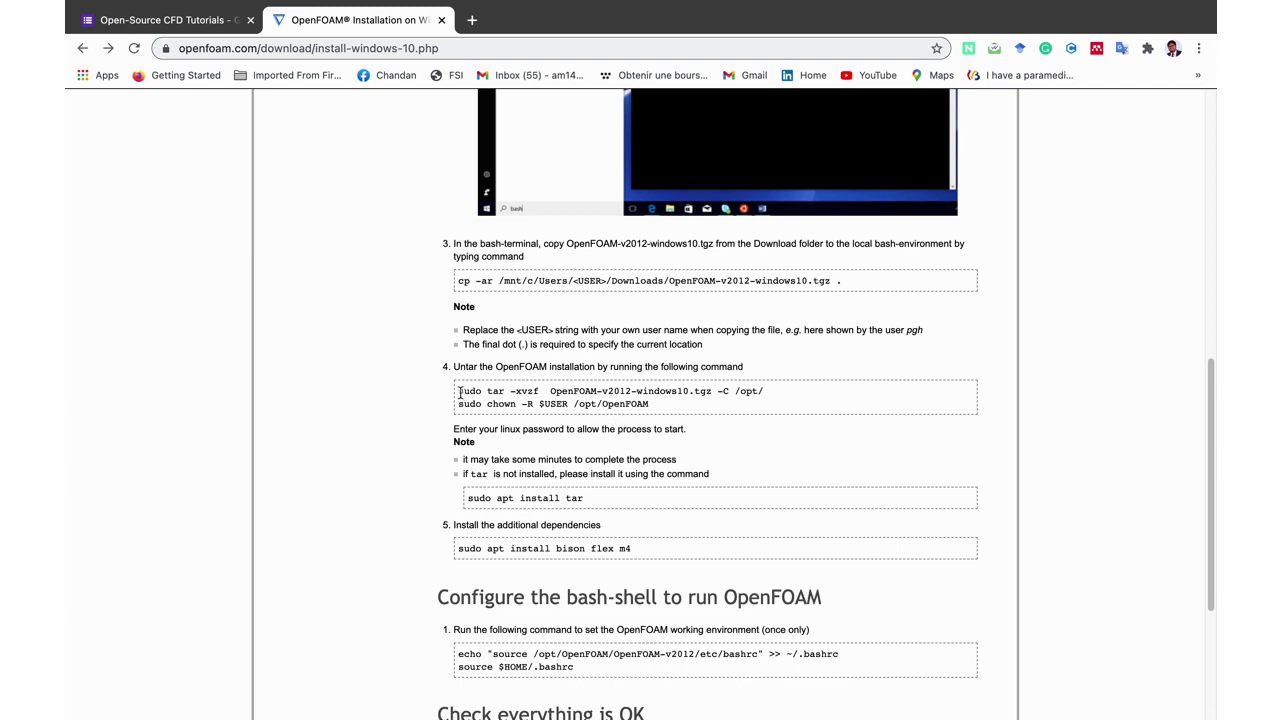
- Copy the untar command and run sudo tar -xvzf OpenFOAM-v2012-windows10.tgz -C /opt/ in the remote Ubuntu terminal, entering the sudo password
{"action": "left_click_drag", "start_coordinate": [459, 392], "coordinate": [766, 392]}
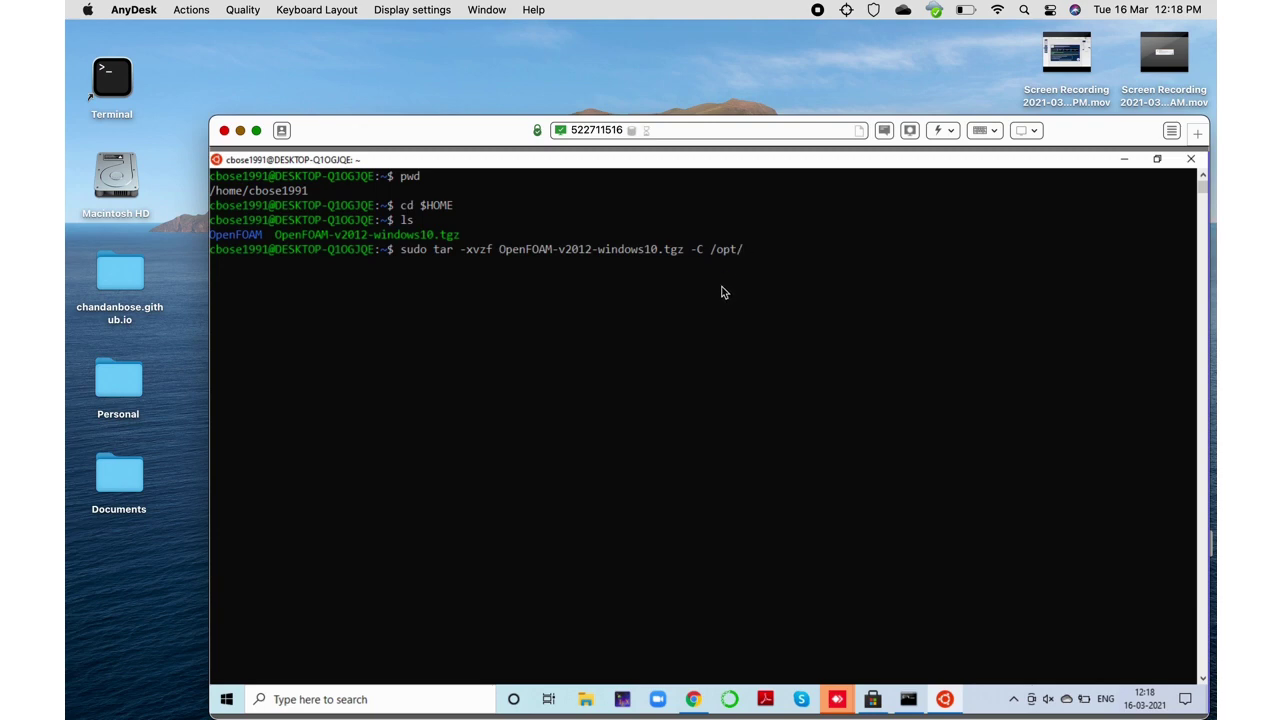
{"action": "key", "text": "Return"}
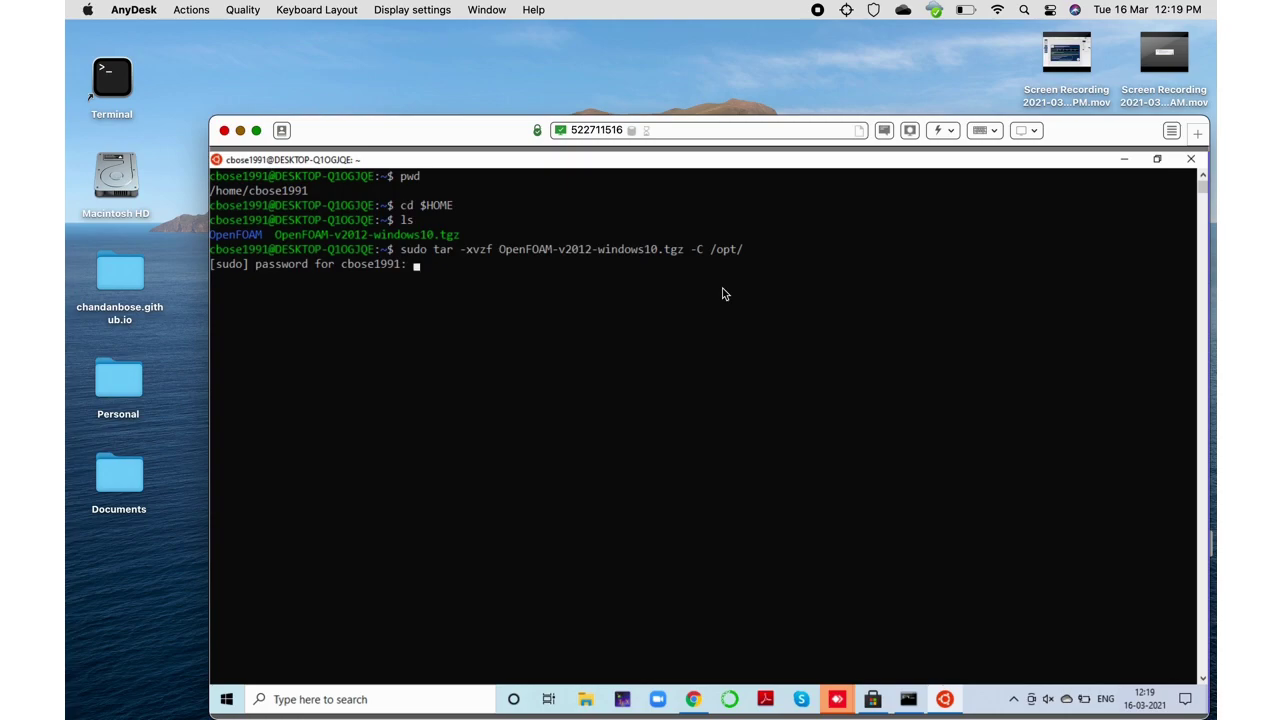
{"action": "key", "text": "Return"}
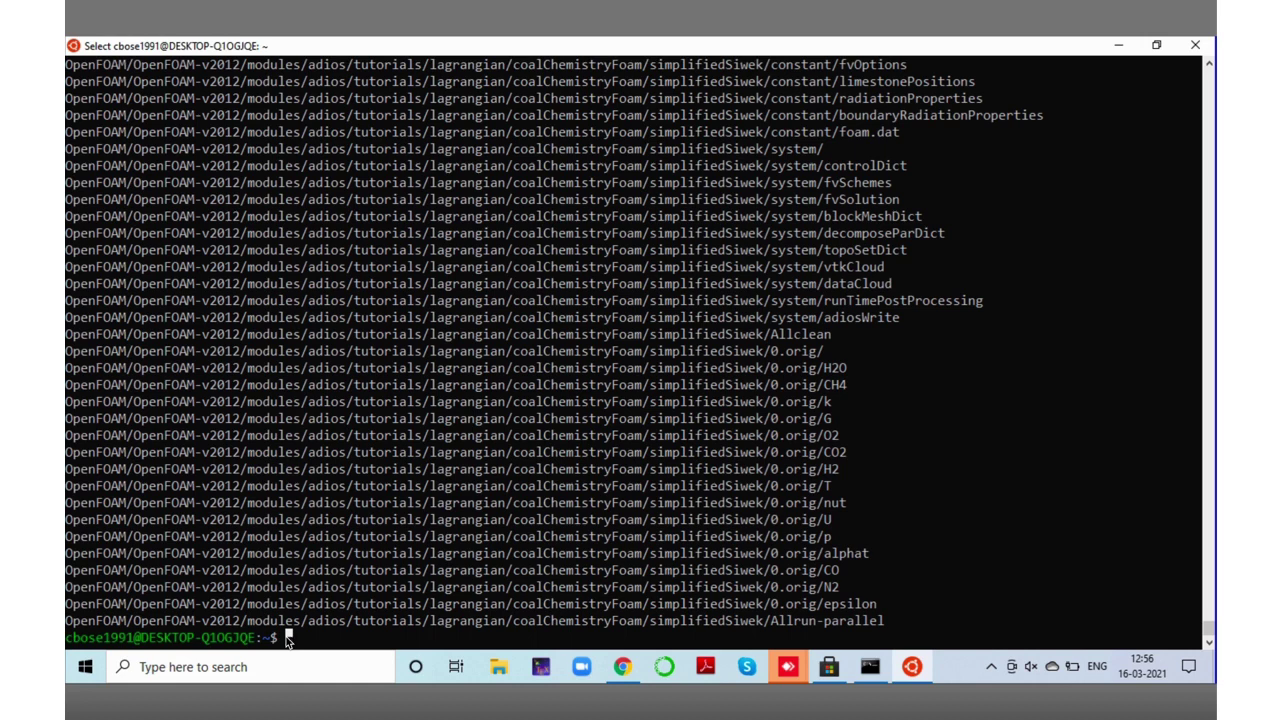
- Run sudo chown -R $USER /opt/OpenFOAM/ with the sudo password and clear the terminal
{"action": "right_click", "coordinate": [287, 640]}
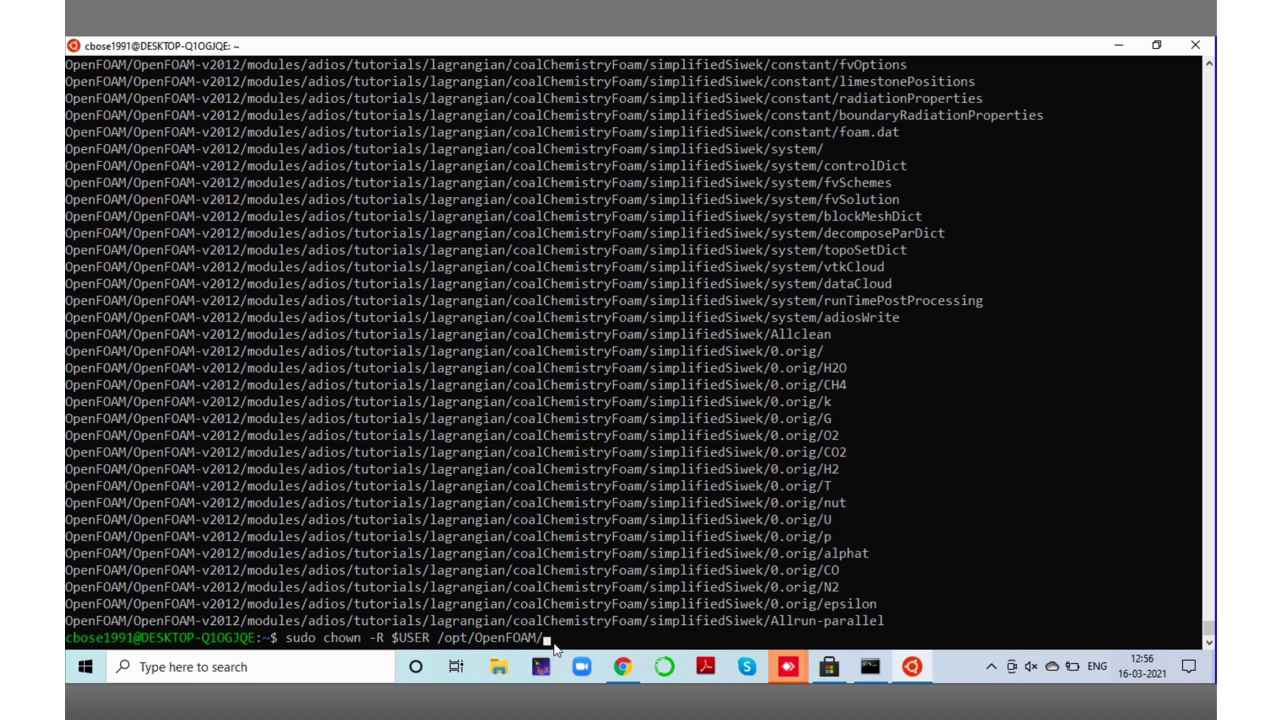
{"action": "key", "text": "Return"}
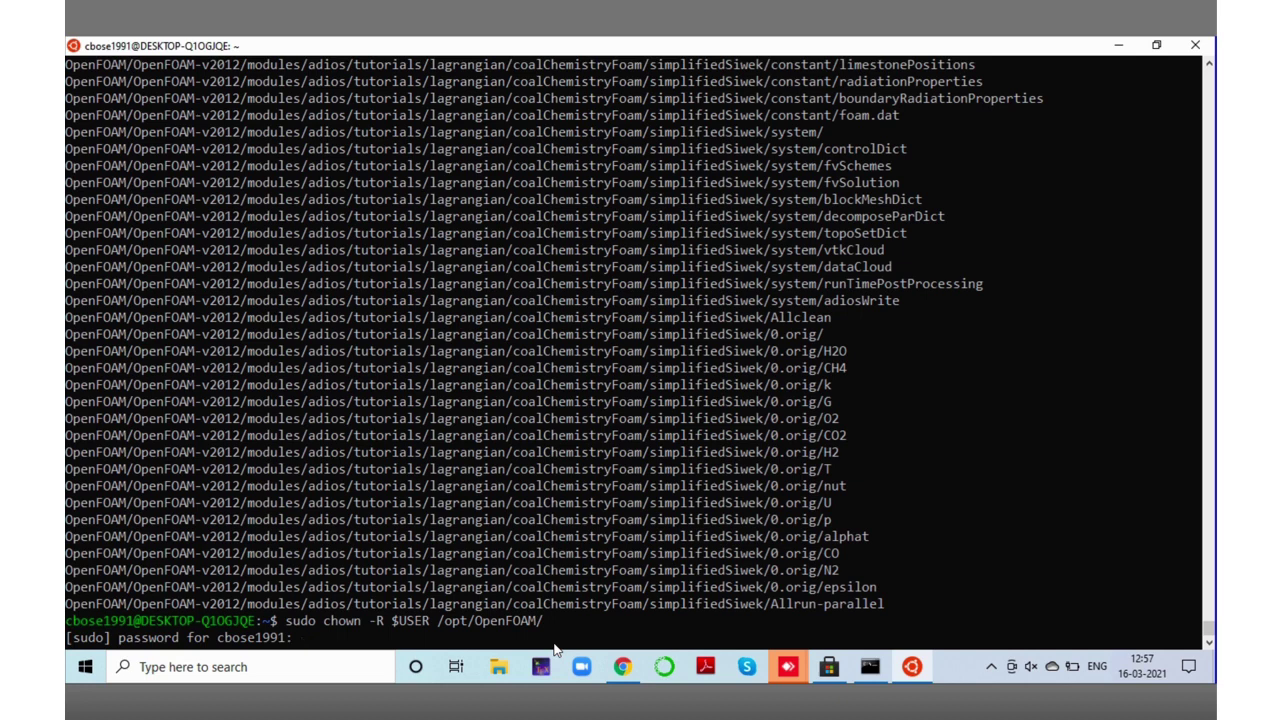
{"action": "key", "text": "Return"}
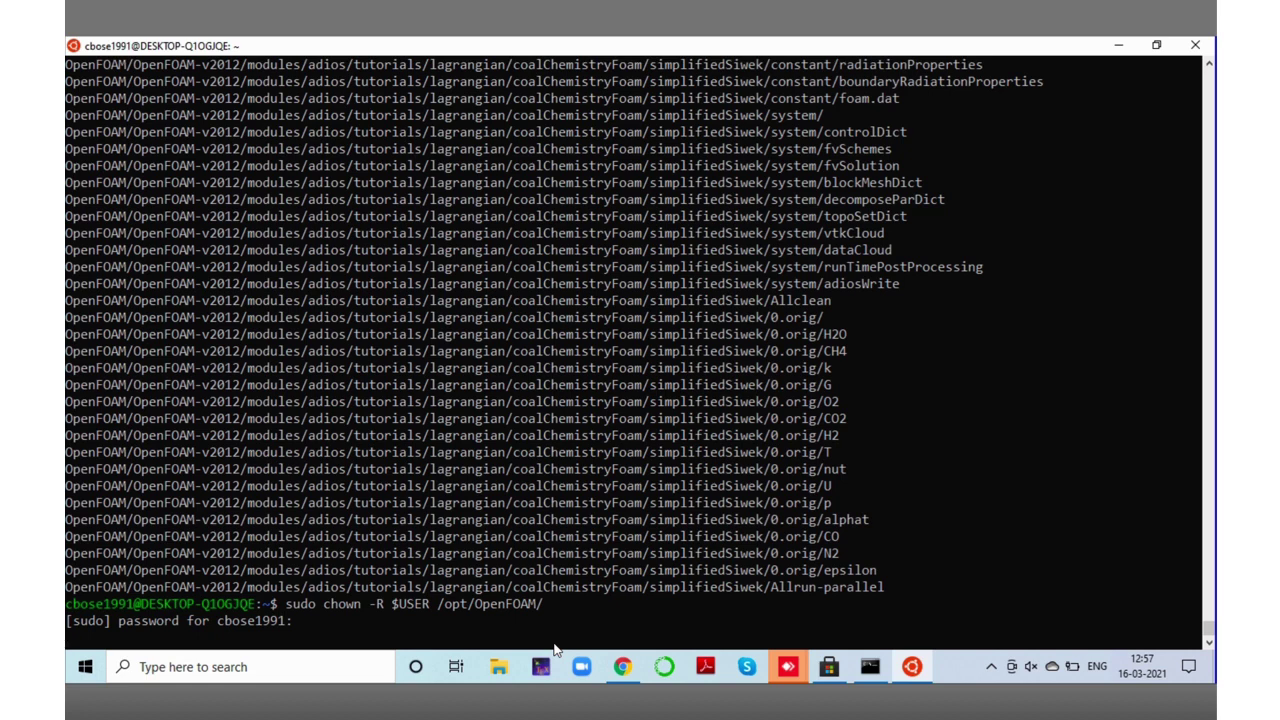
{"action": "key", "text": "ctrl+l"}
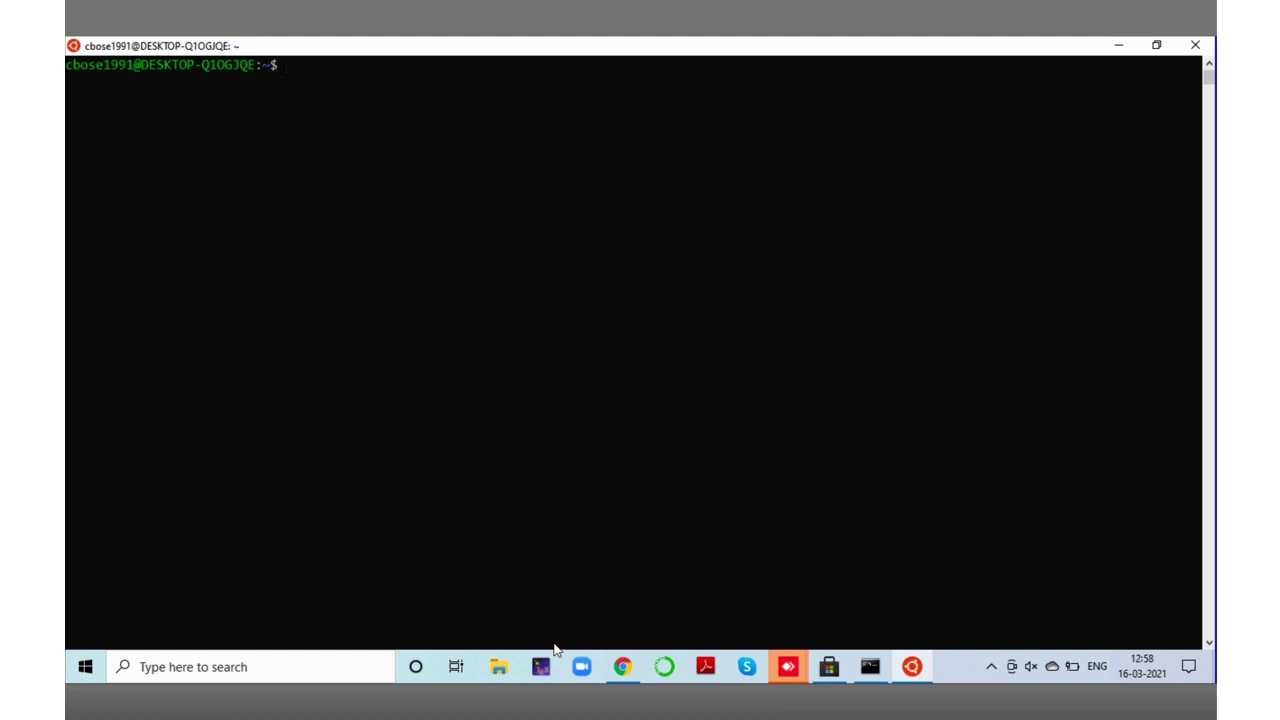
- Change to the /opt directory and list its contents
{"action": "type", "text": "cd /opt"}
{"action": "key", "text": "Return"}
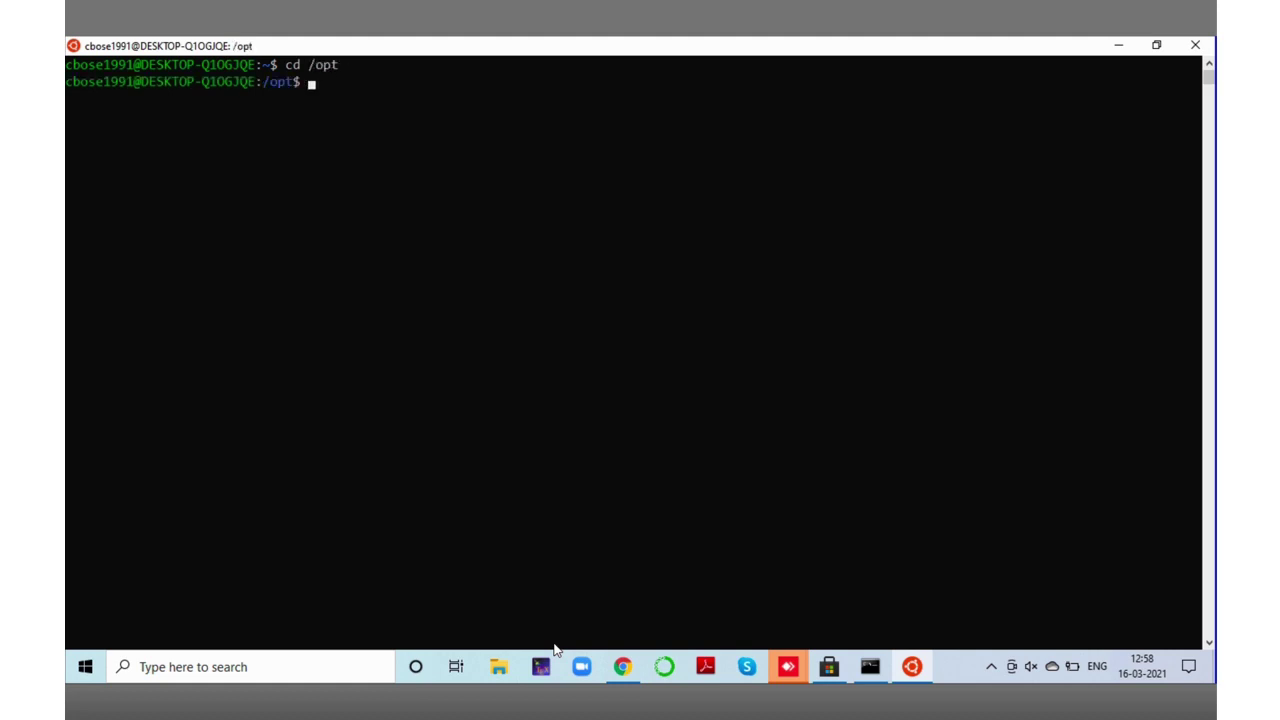
{"action": "type", "text": "ls"}
{"action": "key", "text": "Return"}
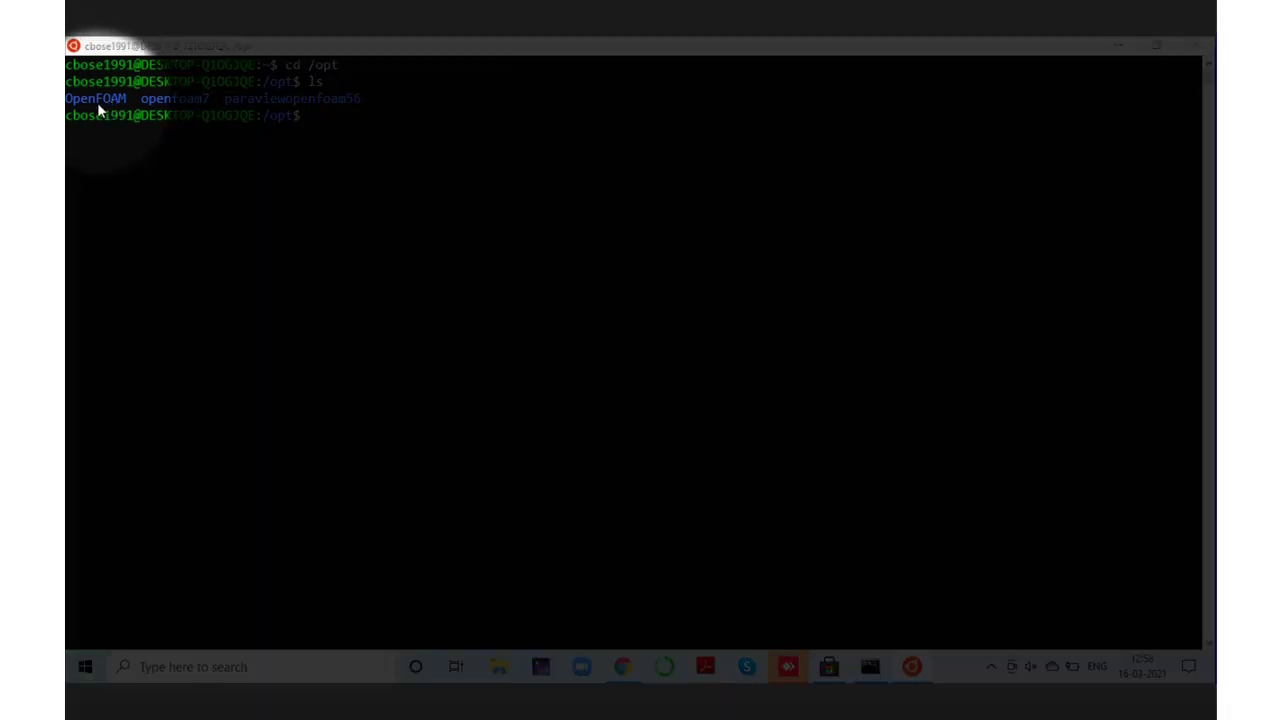
{"action": "key", "text": "super"}
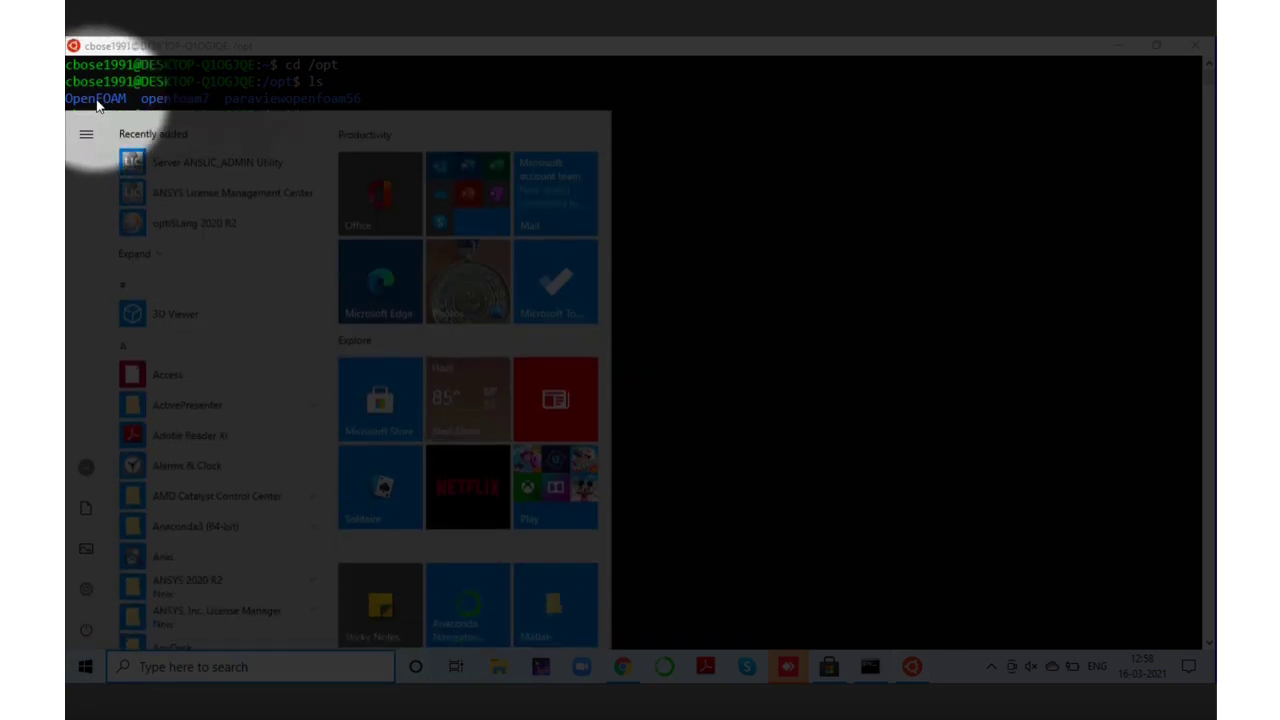
{"action": "key", "text": "super"}
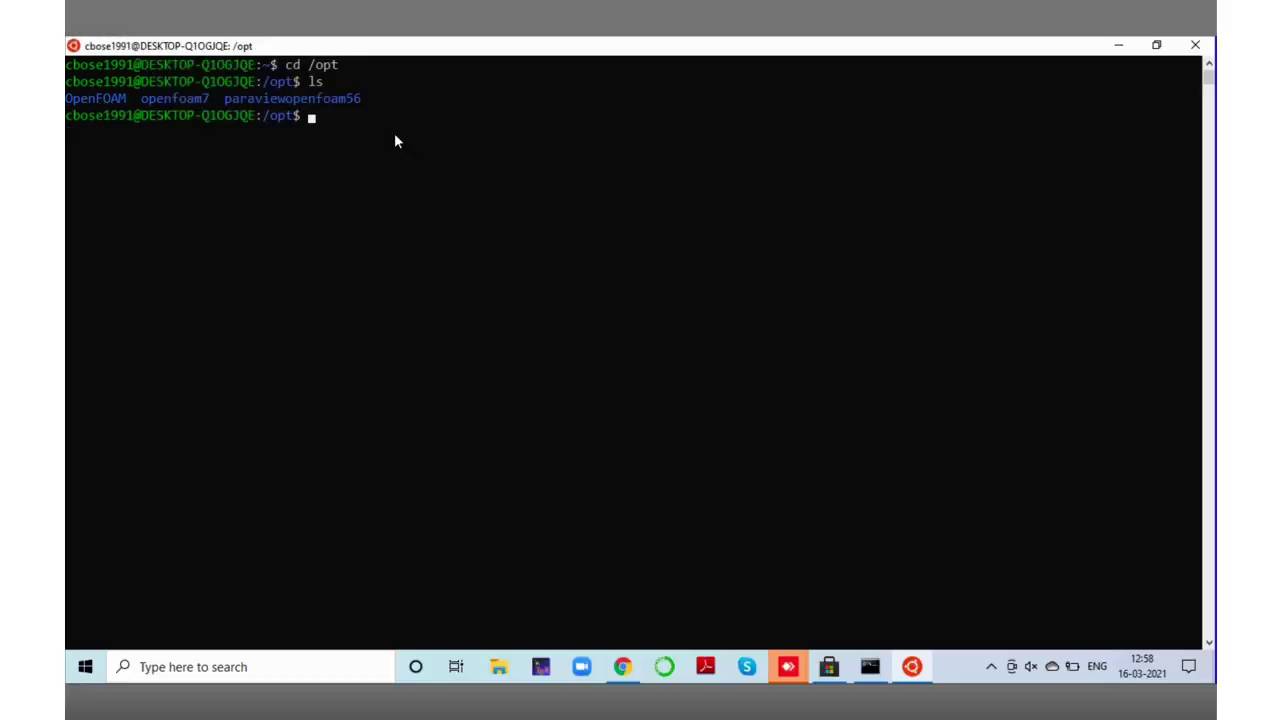
- Change into the OpenFOAM directory and list its contents with ls and tree
{"action": "type", "text": "cd O"}
{"action": "key", "text": "Tab"}
{"action": "key", "text": "Return"}
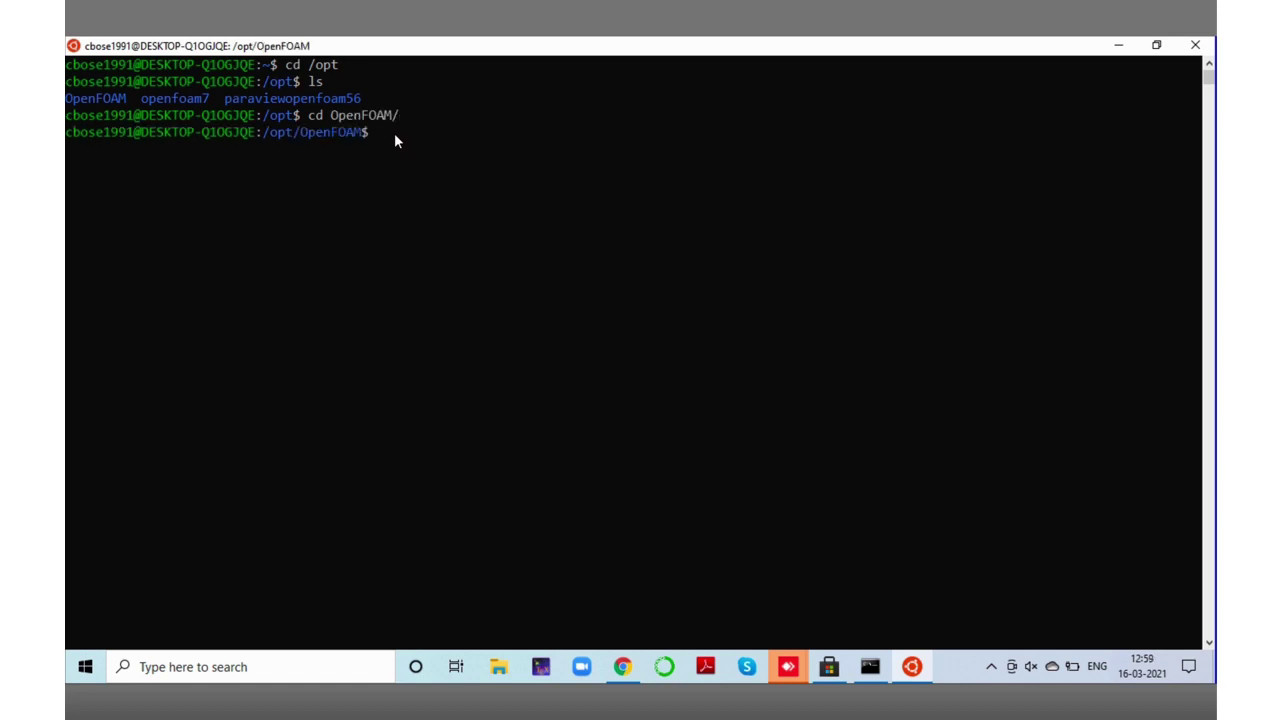
{"action": "type", "text": "ls"}
{"action": "key", "text": "Return"}
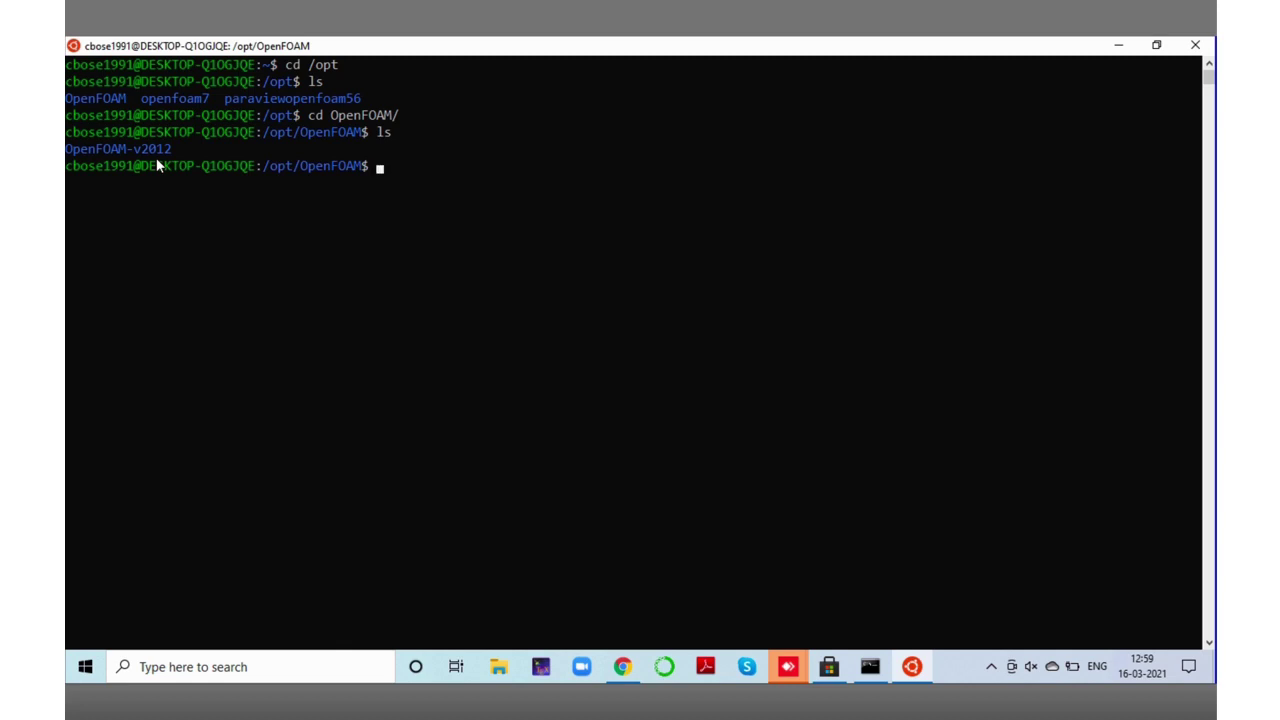
{"action": "type", "text": "tree"}
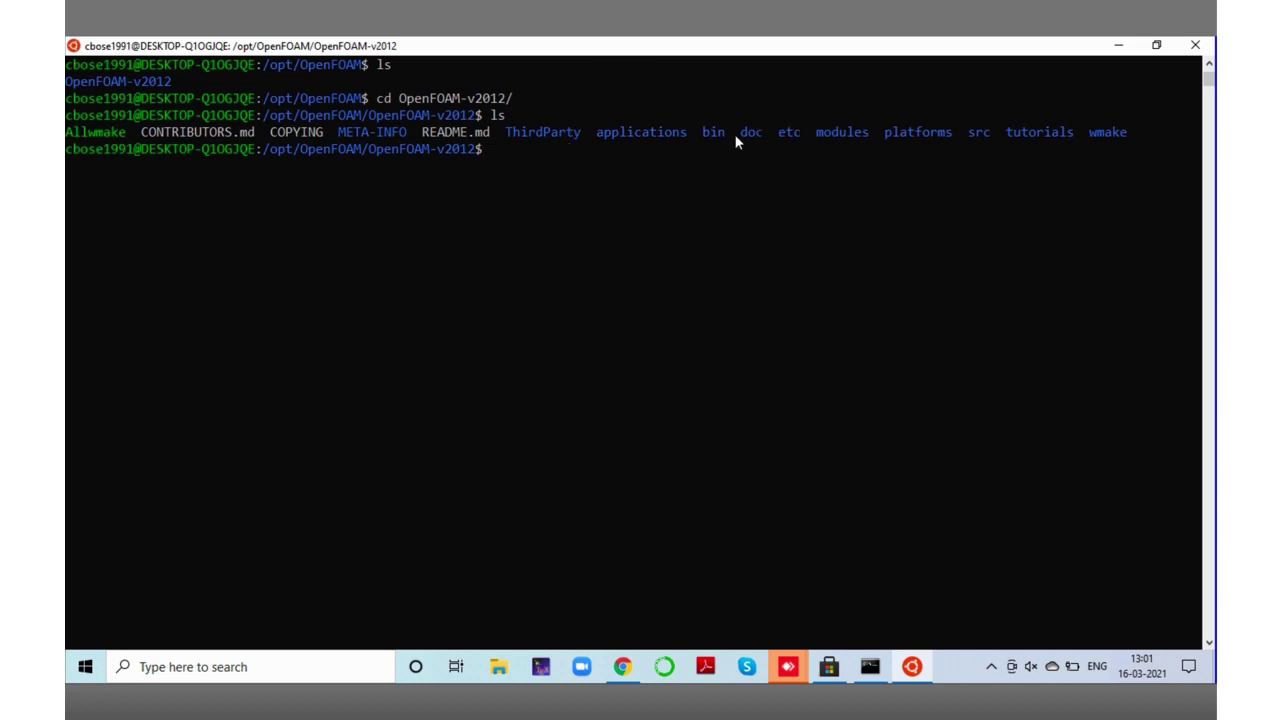
- Change into the etc directory of OpenFOAM-v2012 and list its files
{"action": "type", "text": "cd Et"}
{"action": "key", "text": "BackSpace"}
{"action": "key", "text": "BackSpace"}
{"action": "type", "text": "etc/"}
{"action": "key", "text": "Return"}
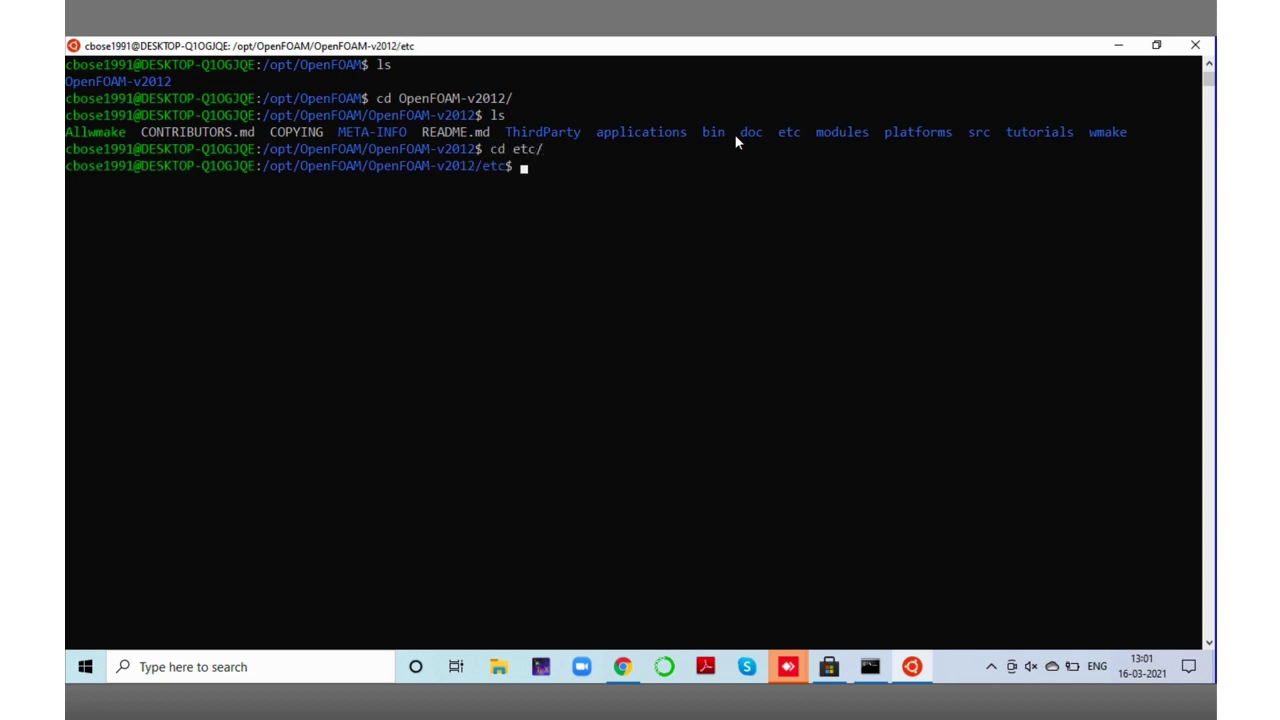
{"action": "type", "text": "ls"}
{"action": "key", "text": "Return"}
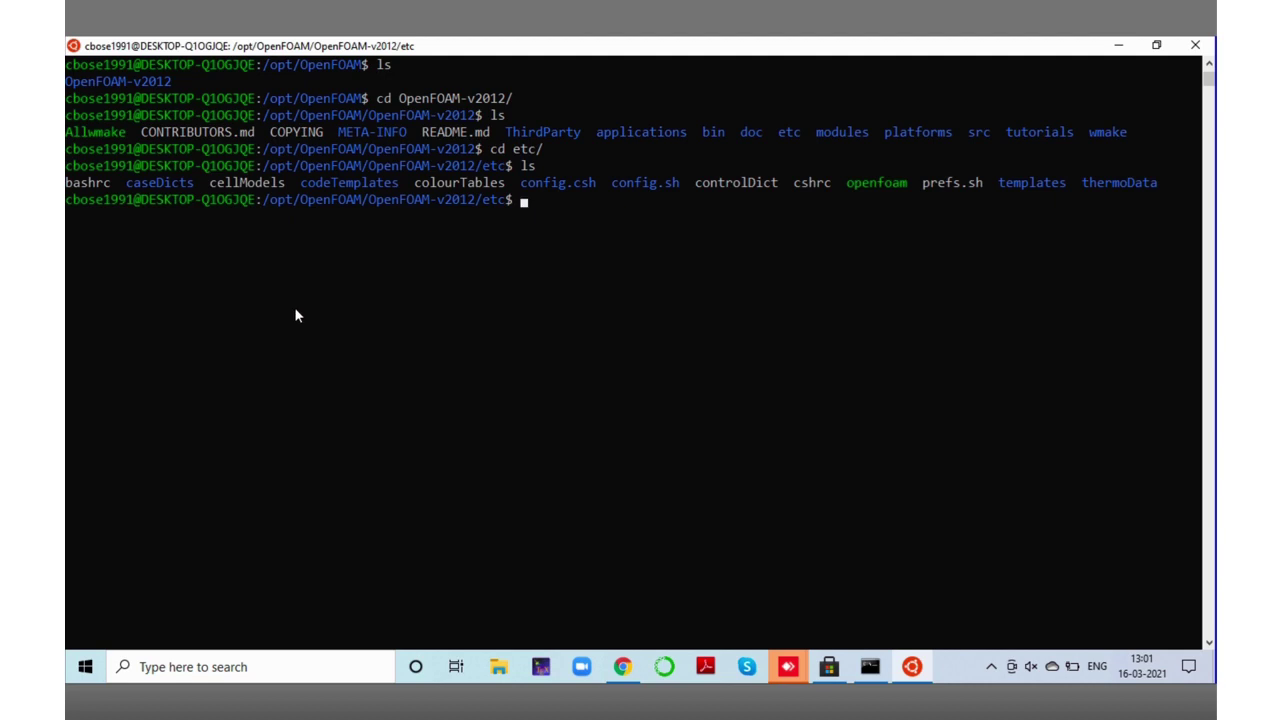
- Source the bashrc file in etc and run the foam alias to jump to the OpenFOAM-v2012 directory
{"action": "type", "text": "source bashrc"}
{"action": "key", "text": "Return"}
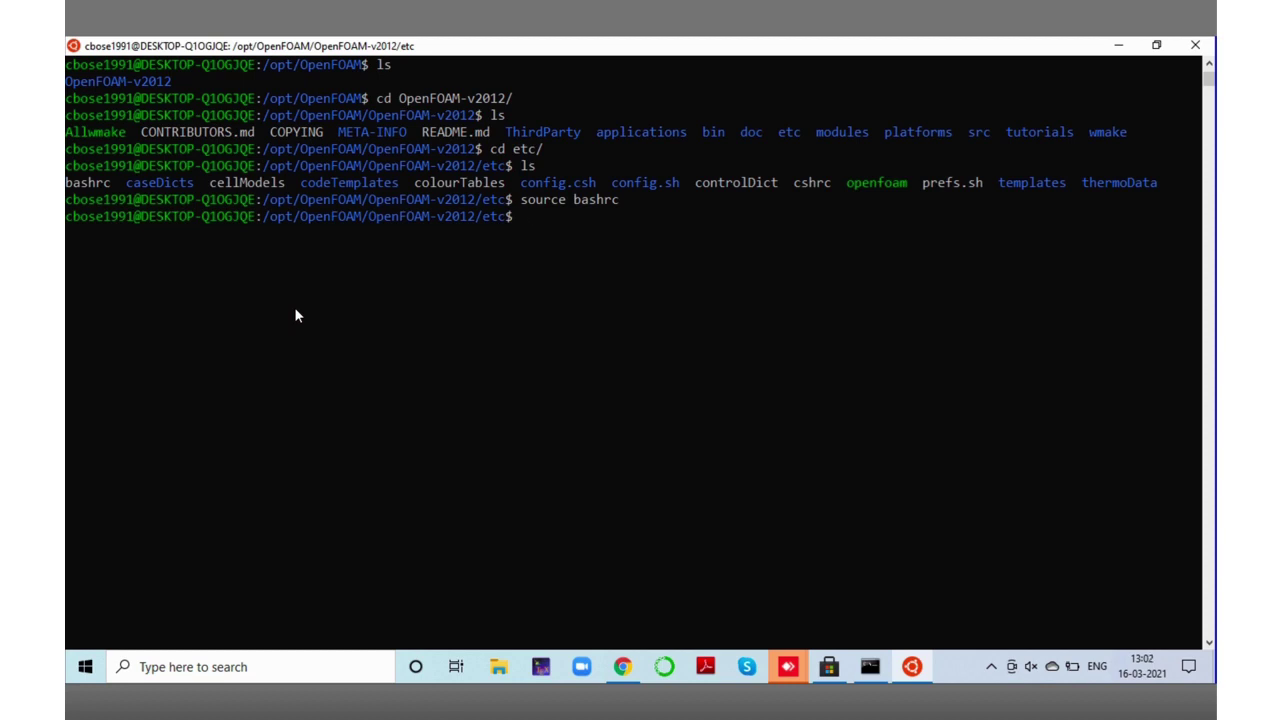
{"action": "type", "text": "foas"}
{"action": "key", "text": "BackSpace"}
{"action": "type", "text": "m"}
{"action": "key", "text": "Return"}
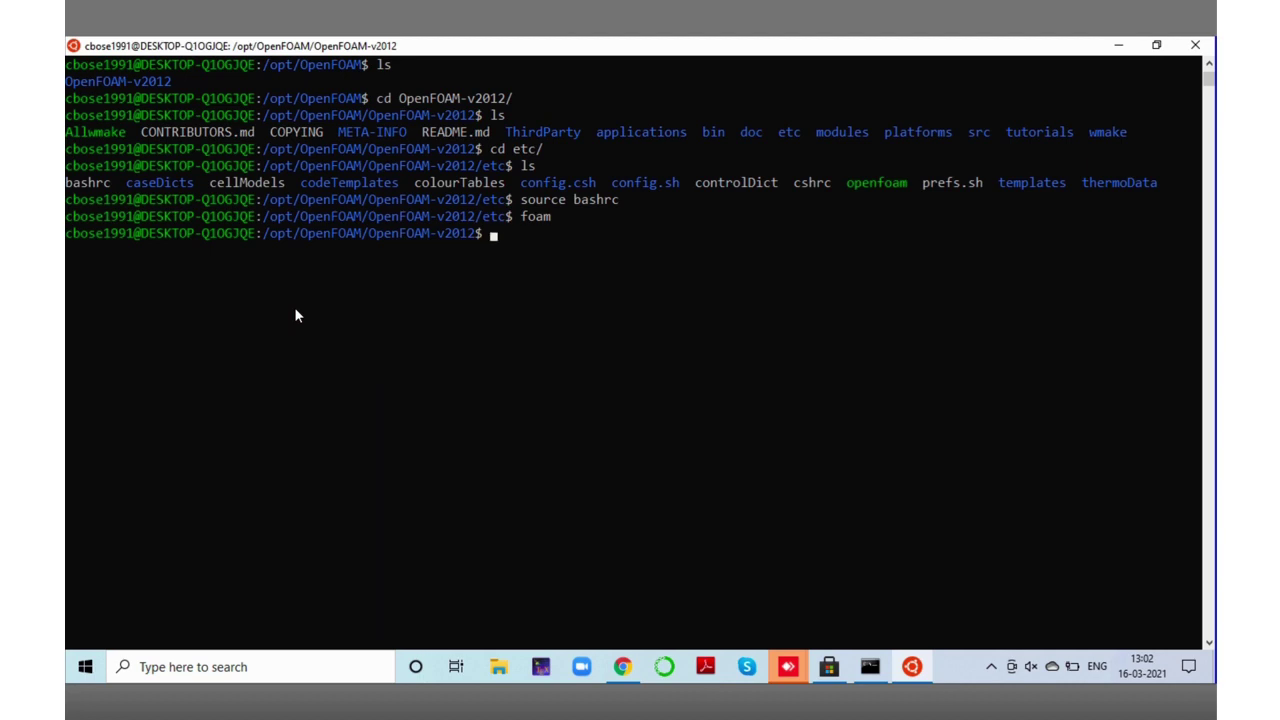
- Clear the terminal, run foamInstallationTest and review its report from the summary up to the basic setup
{"action": "key", "text": "ctrl+l"}
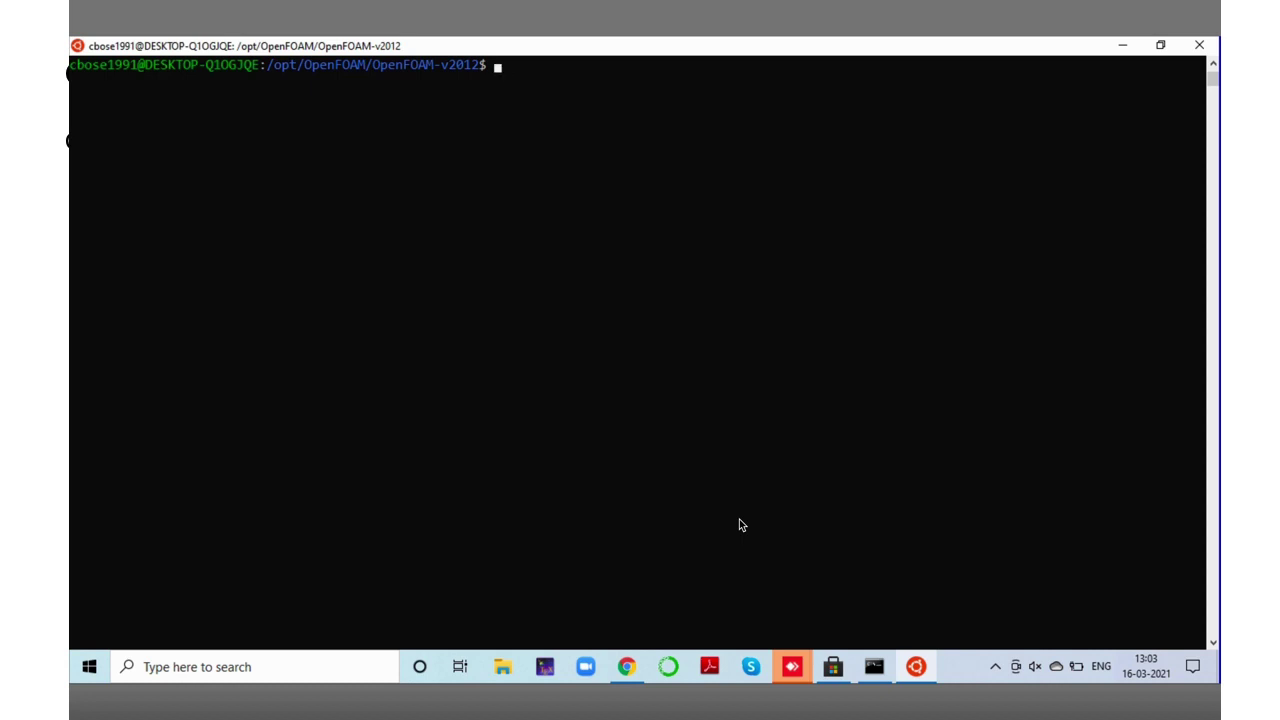
{"action": "type", "text": "foamInst"}
{"action": "key", "text": "Tab"}
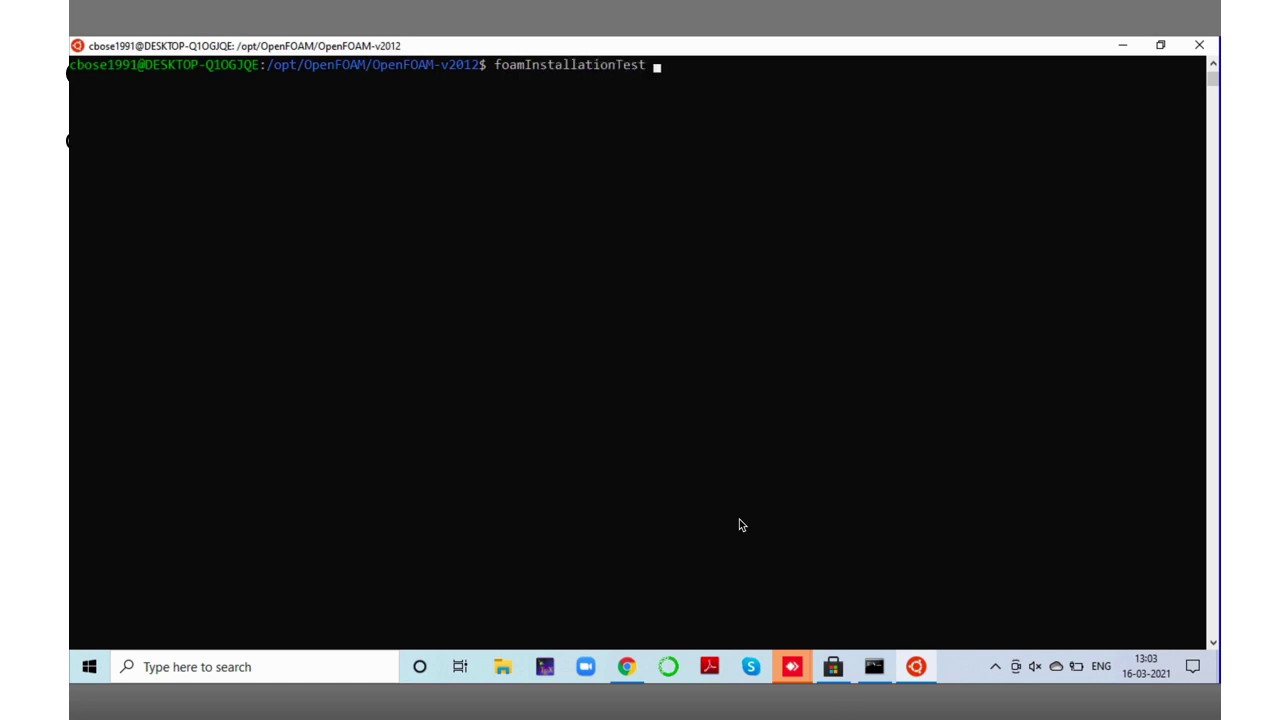
{"action": "key", "text": "Return"}
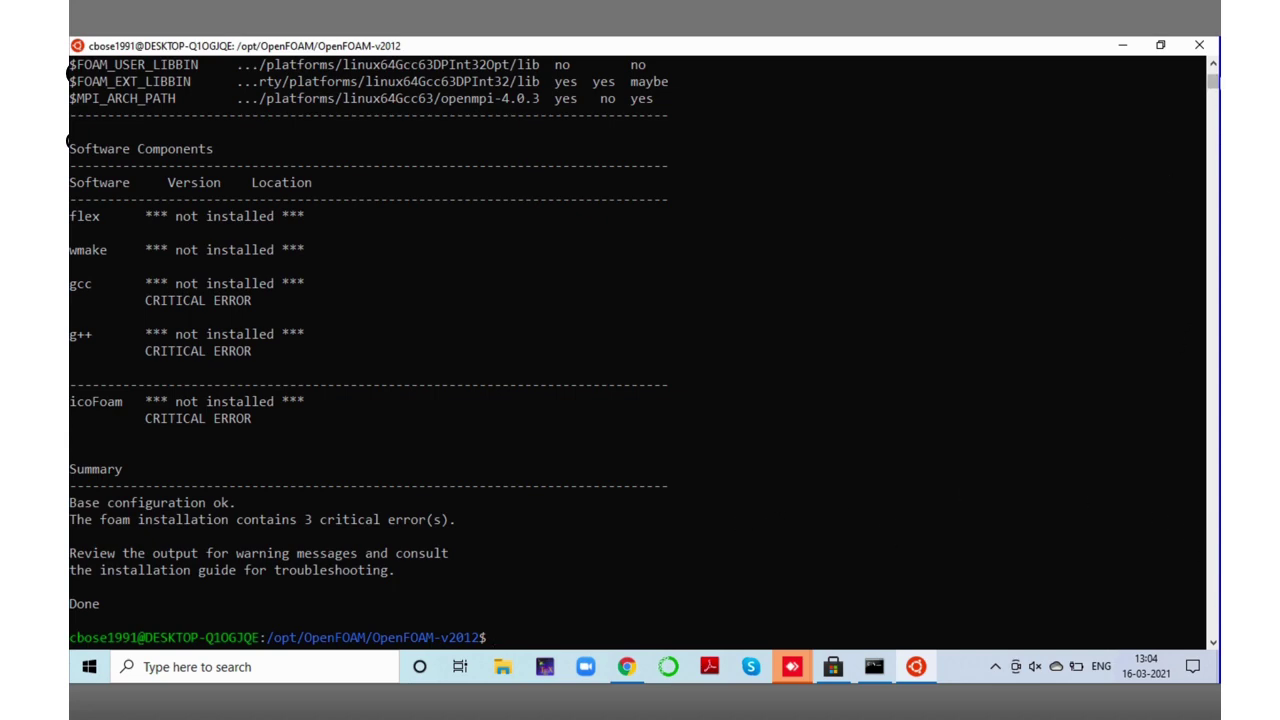
{"action": "mouse_move", "coordinate": [1213, 84]}
{"action": "left_mouse_down"}
{"action": "mouse_move", "coordinate": [1216, 70]}
{"action": "mouse_move", "coordinate": [1213, 85]}
{"action": "left_mouse_up"}
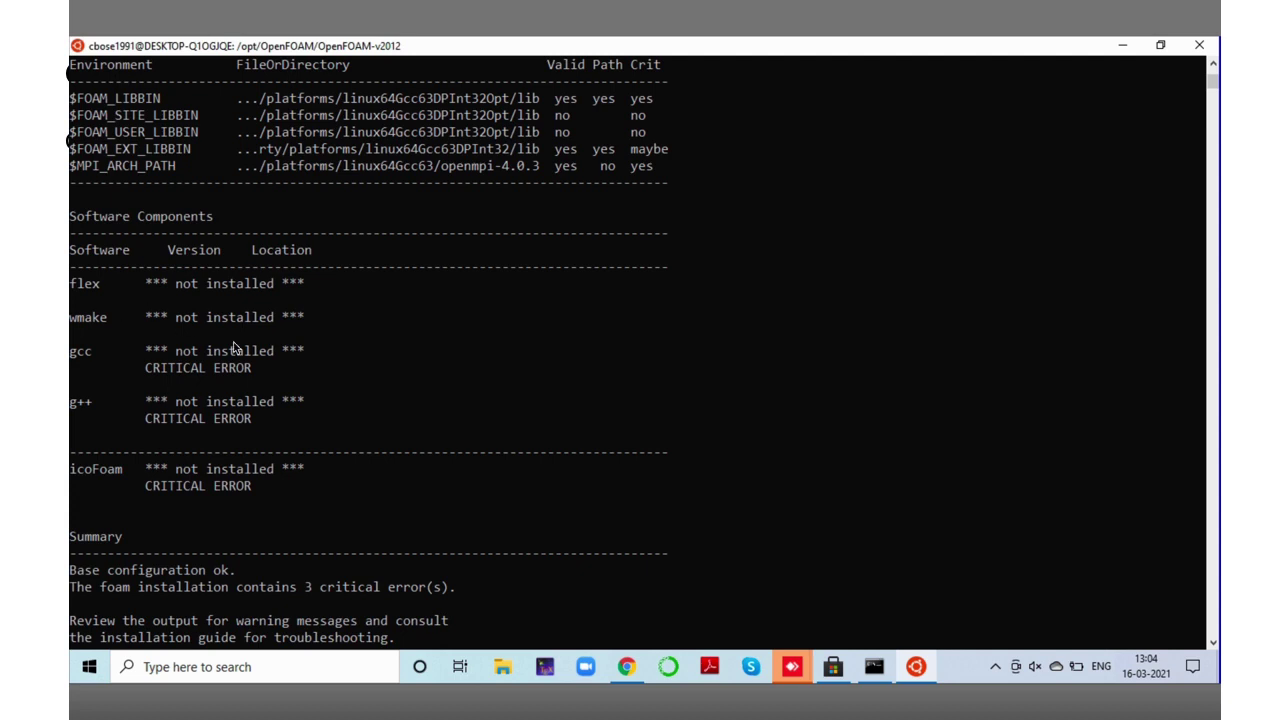
{"action": "scroll", "coordinate": [757, 309], "scroll_direction": "up", "scroll_amount": 10}
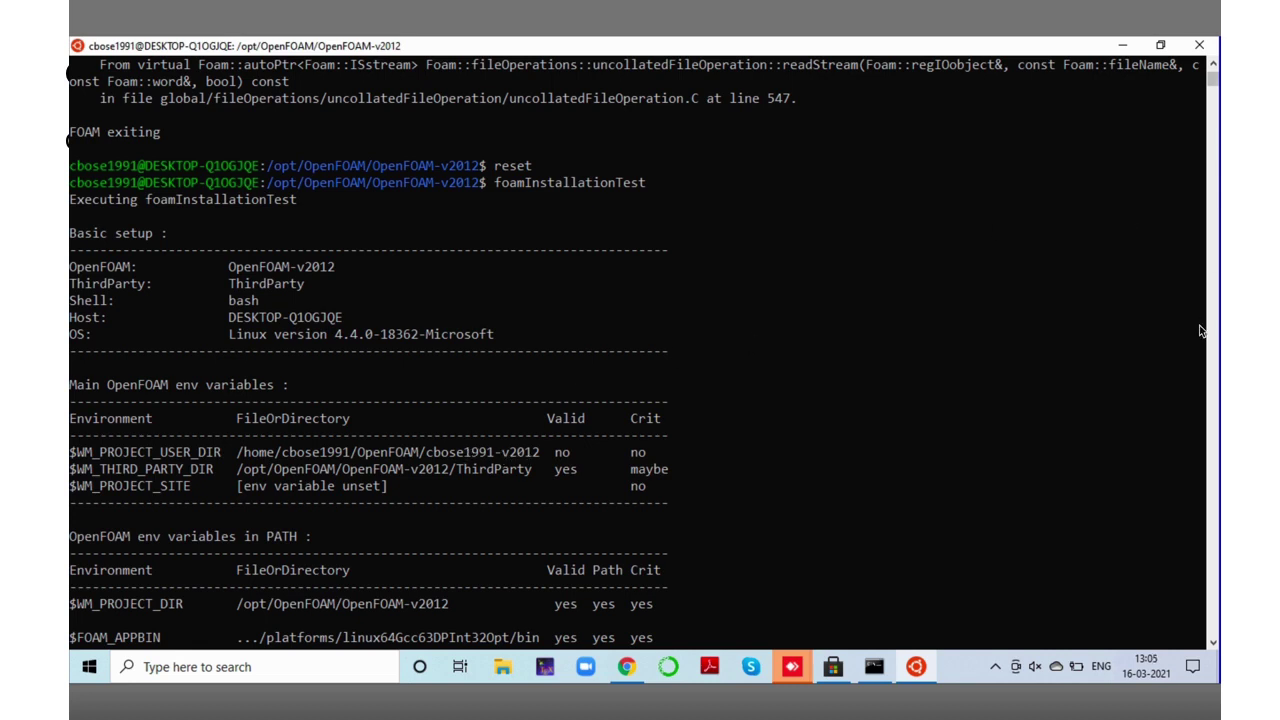
{"action": "left_click", "coordinate": [1013, 387]}
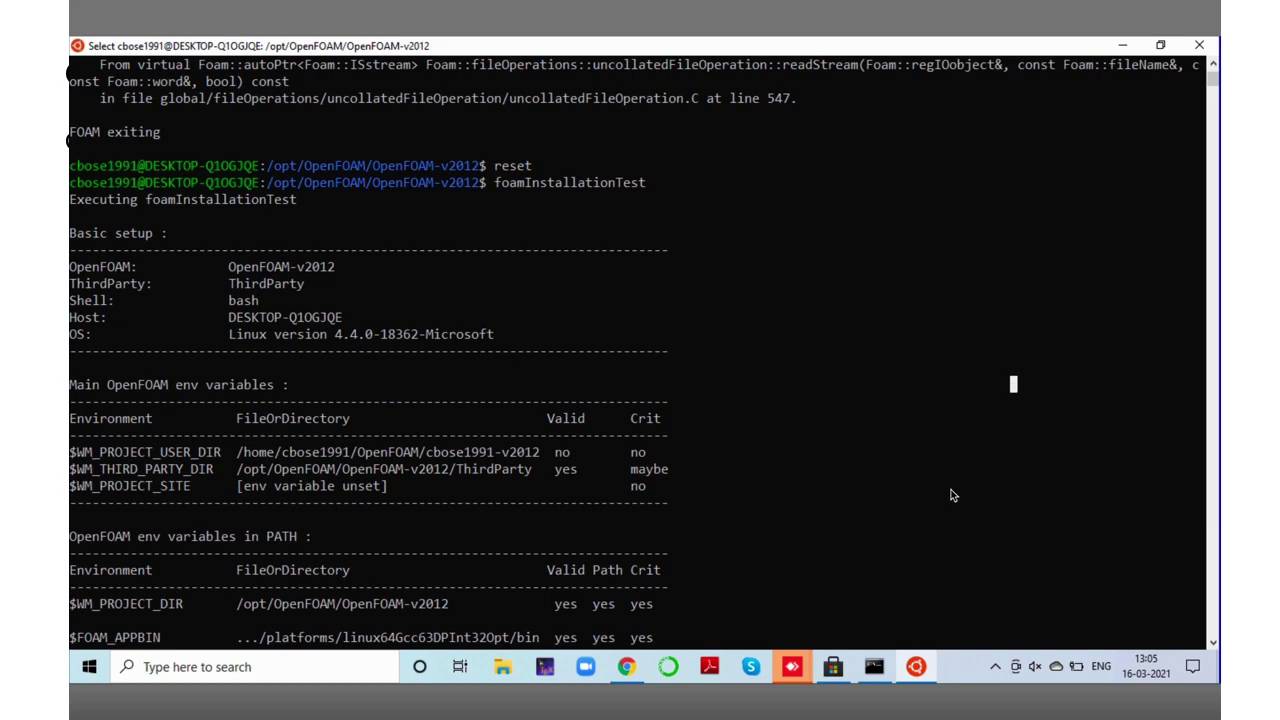
- Switch to Chrome and go back to the OpenFOAM Windows 10 installation page to review its instructions
{"action": "left_click", "coordinate": [627, 667]}
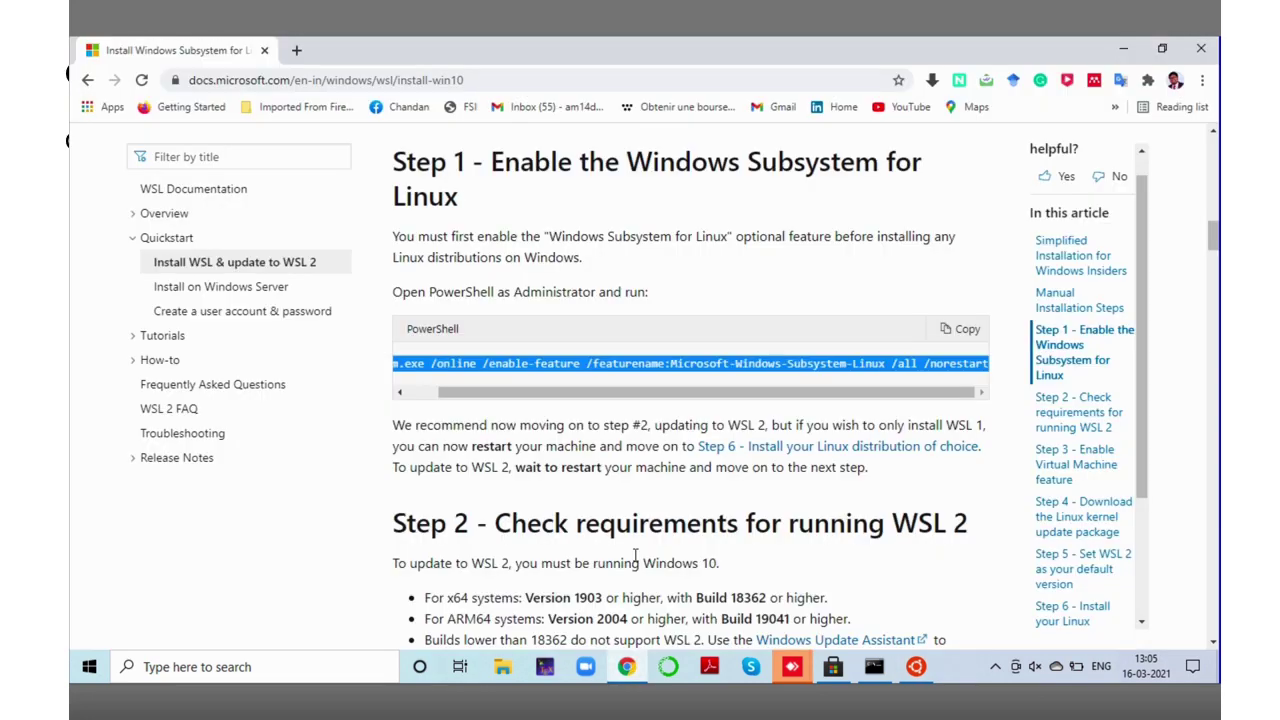
{"action": "left_click", "coordinate": [87, 80]}
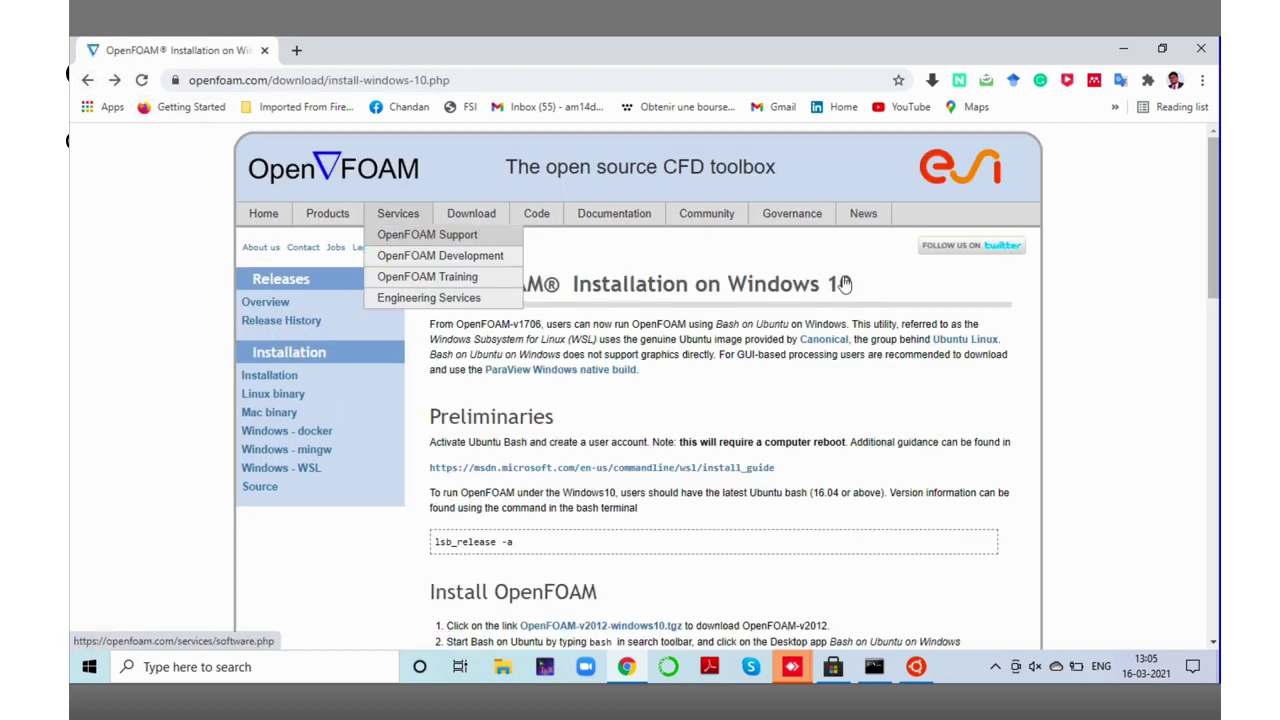
{"action": "scroll", "coordinate": [1218, 183], "scroll_direction": "down", "scroll_amount": 5}
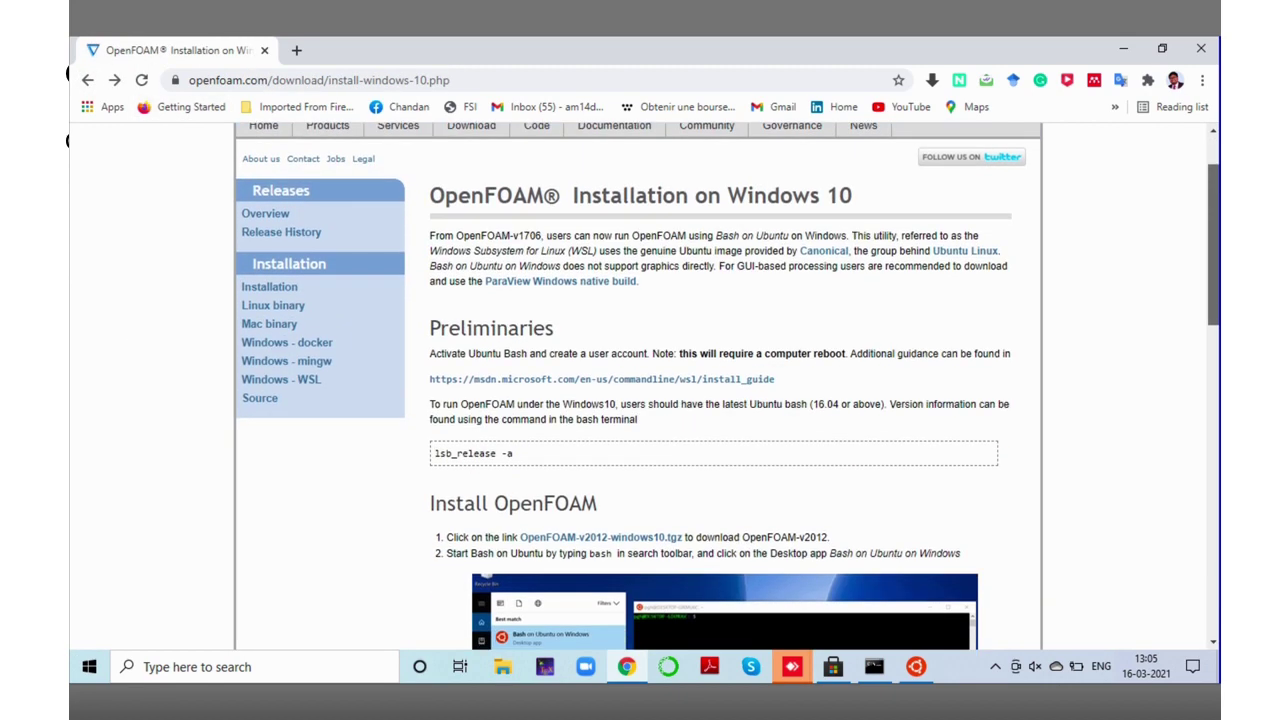
- Review the installation page's step on additional dependencies and its sudo apt install command
{"action": "scroll", "coordinate": [735, 386], "scroll_direction": "down", "scroll_amount": 4}
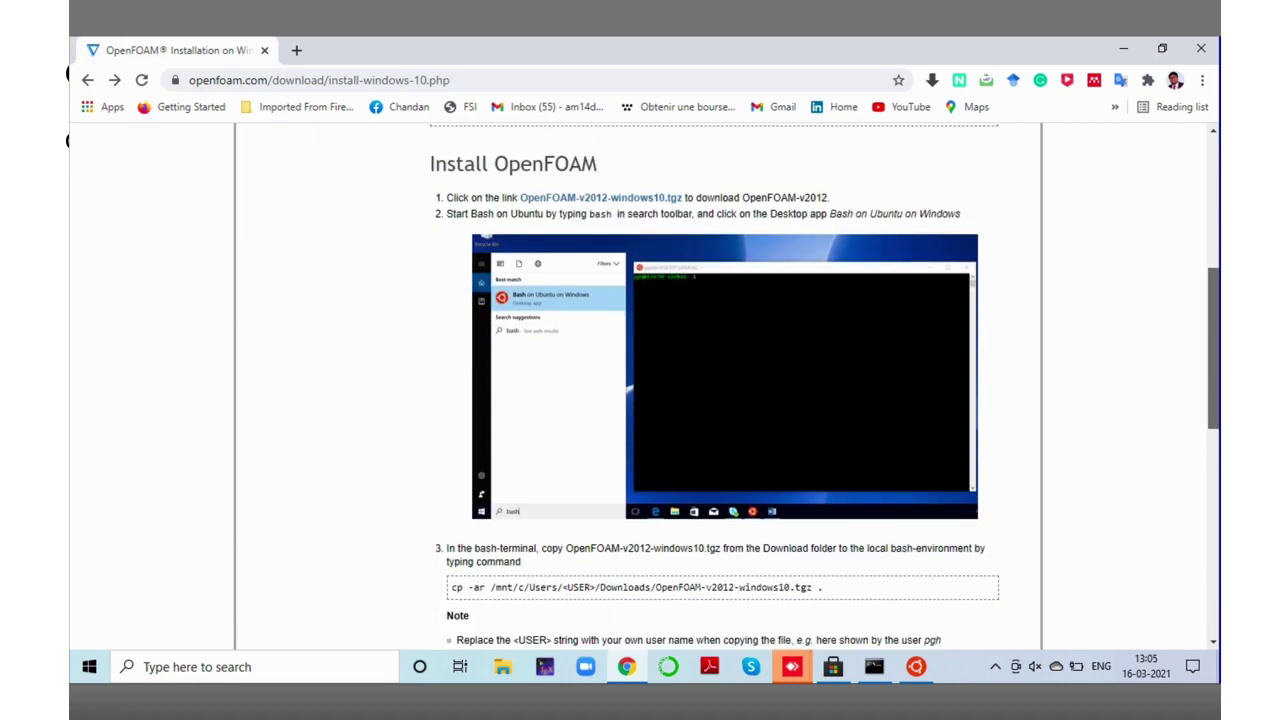
{"action": "scroll", "coordinate": [735, 386], "scroll_direction": "down", "scroll_amount": 4}
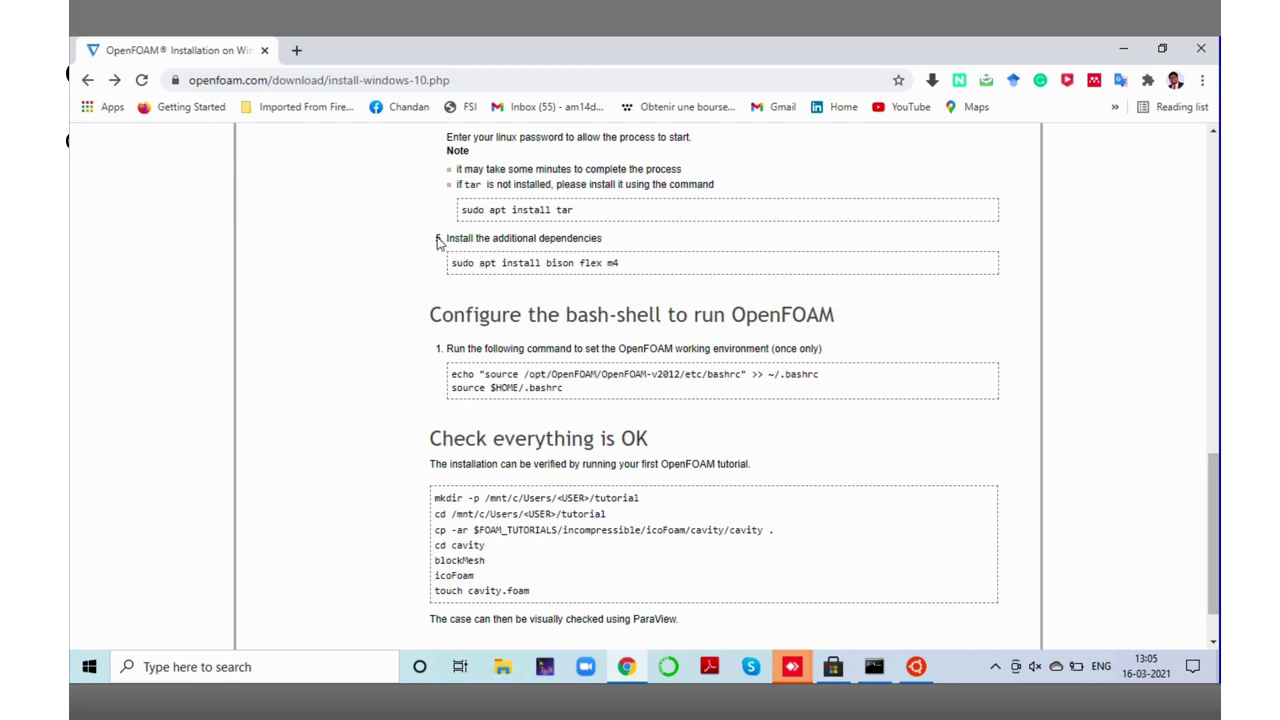
{"action": "left_click_drag", "start_coordinate": [442, 240], "coordinate": [630, 258]}
{"action": "left_click", "coordinate": [577, 302]}
{"action": "left_click_drag", "start_coordinate": [448, 240], "coordinate": [628, 276]}
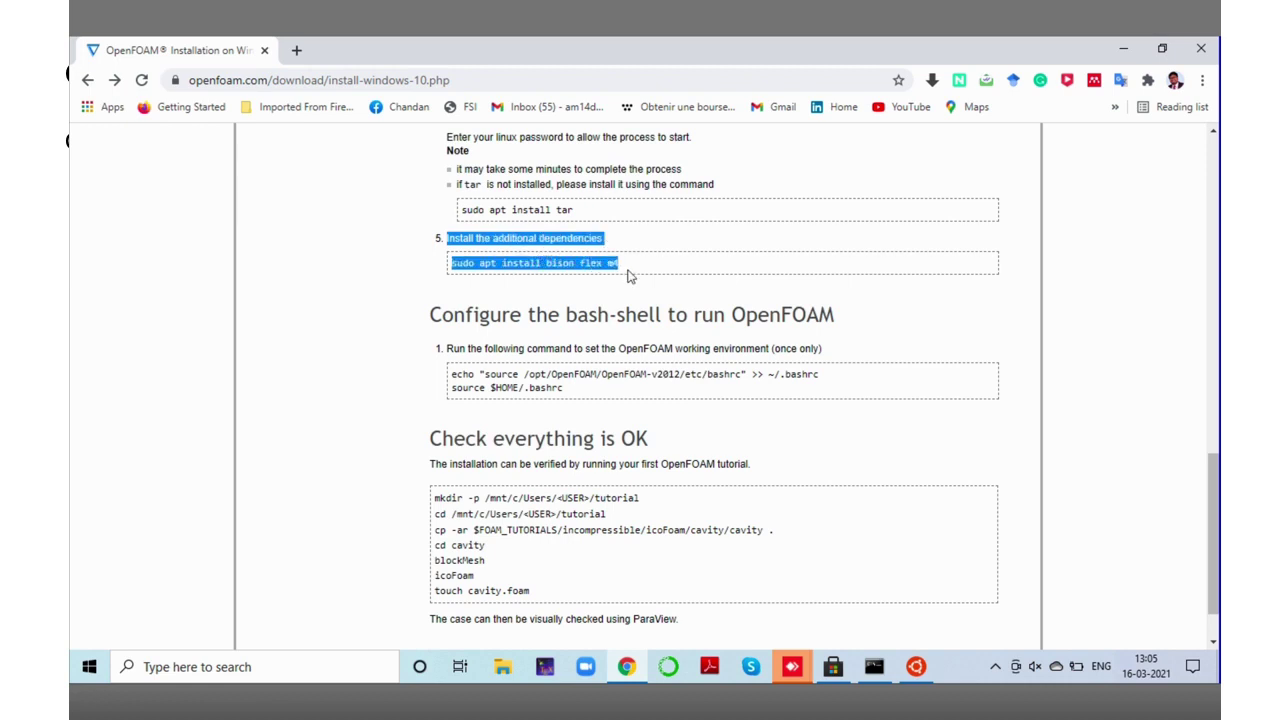
{"action": "left_click", "coordinate": [618, 290]}
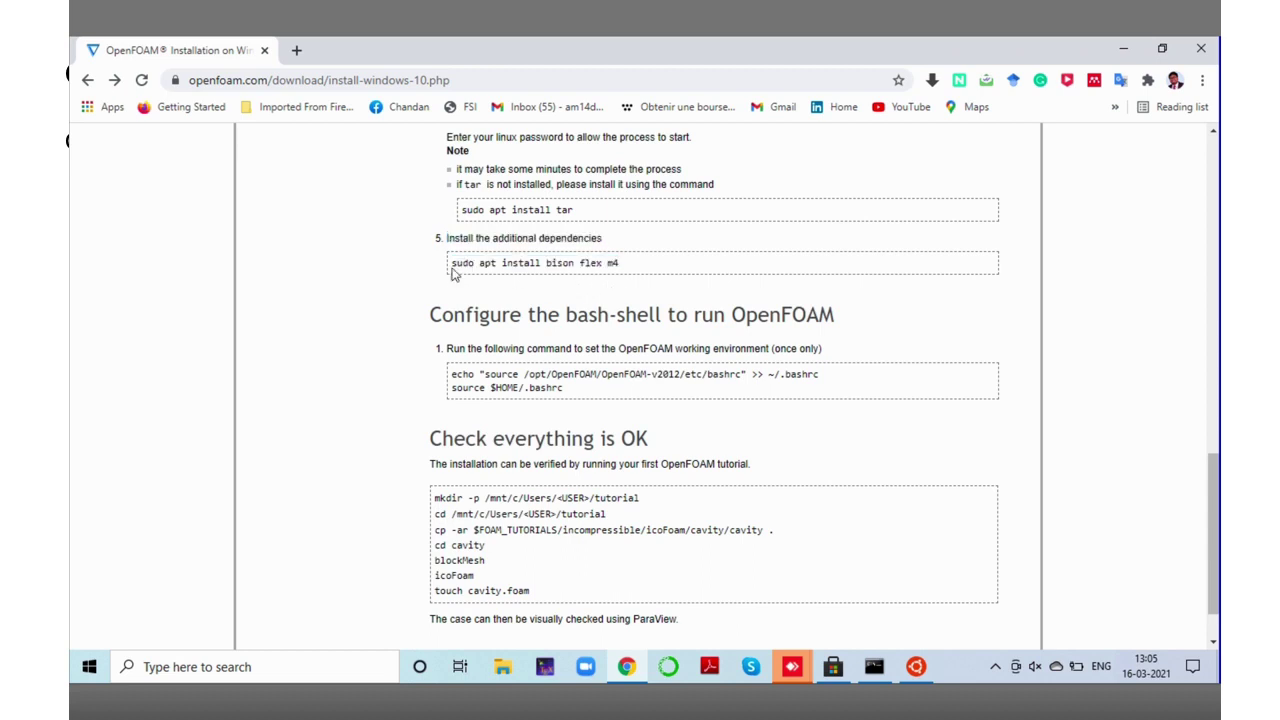
{"action": "left_click_drag", "start_coordinate": [451, 264], "coordinate": [466, 270]}
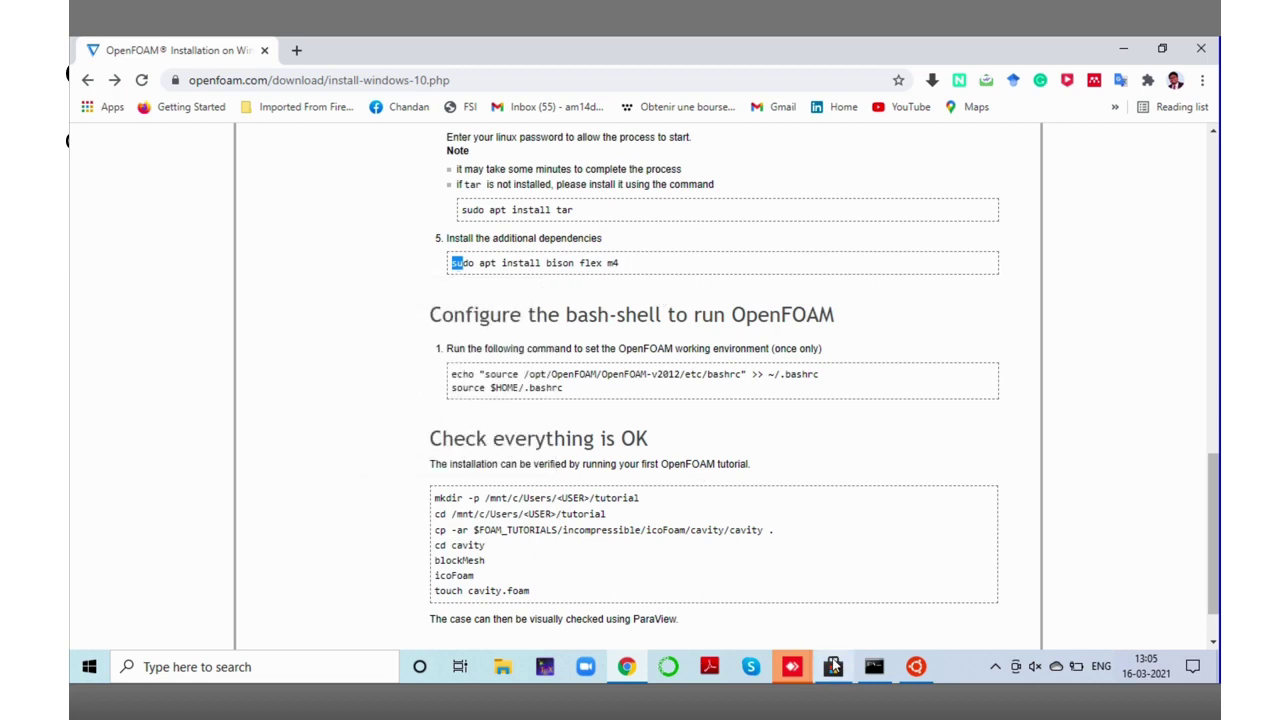
- Switch to the Ubuntu terminal and install bison, flex and m4 with sudo apt, accepting the additional packages
{"action": "left_click", "coordinate": [916, 666]}
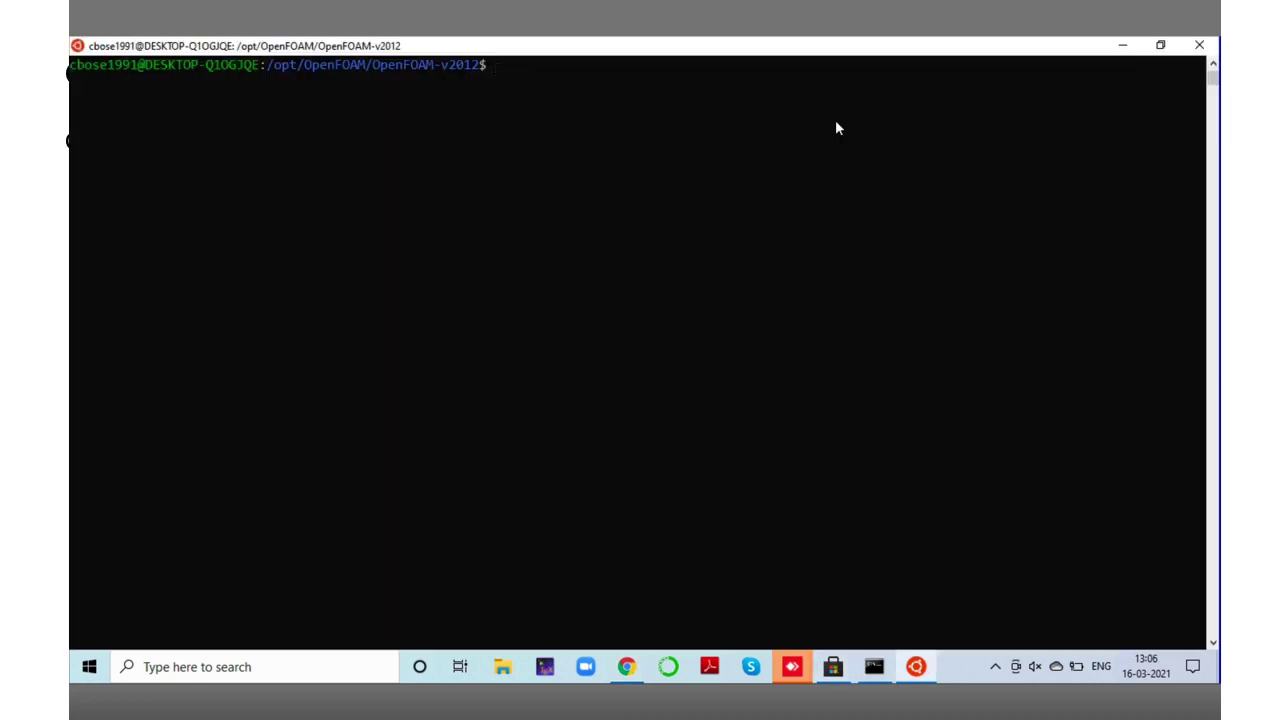
{"action": "type", "text": "sudo apt install bison flex "}
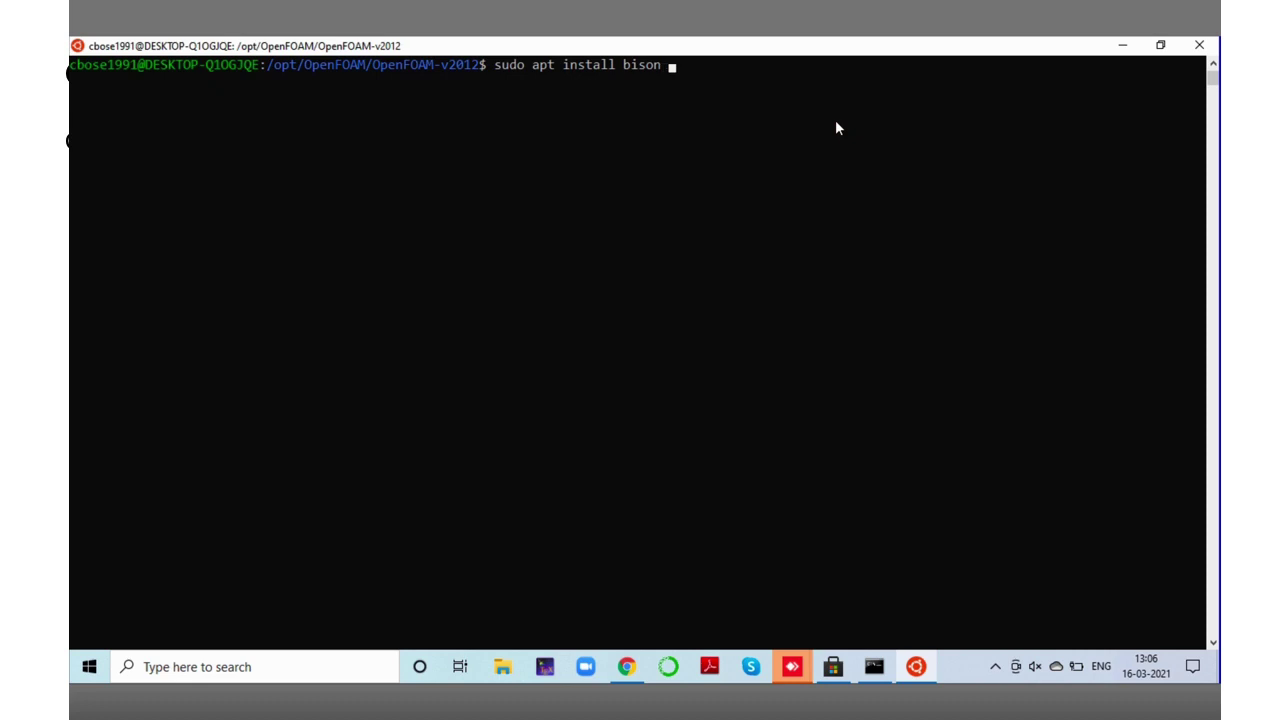
{"action": "type", "text": "m4"}
{"action": "key", "text": "Return"}
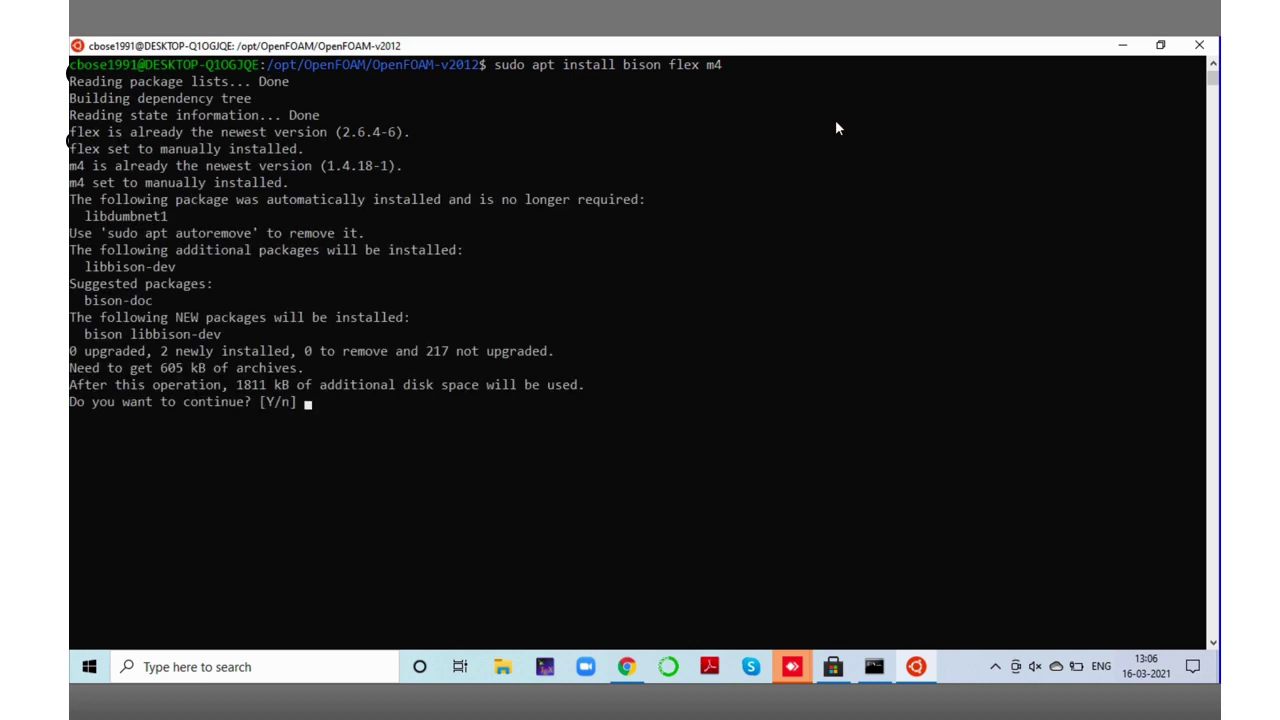
{"action": "type", "text": "Y"}
{"action": "key", "text": "Return"}
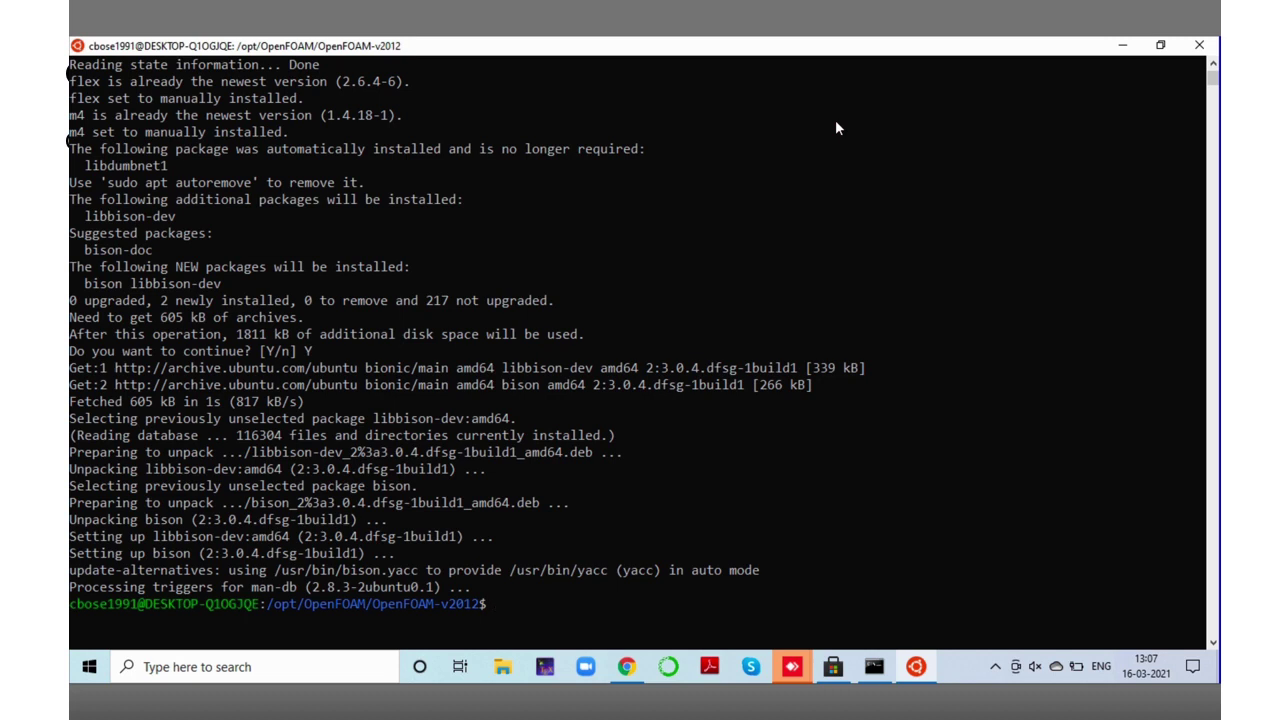
- Return to the home directory, reset the terminal and list the directory's contents
{"action": "type", "text": "cd ~"}
{"action": "key", "text": "Return"}
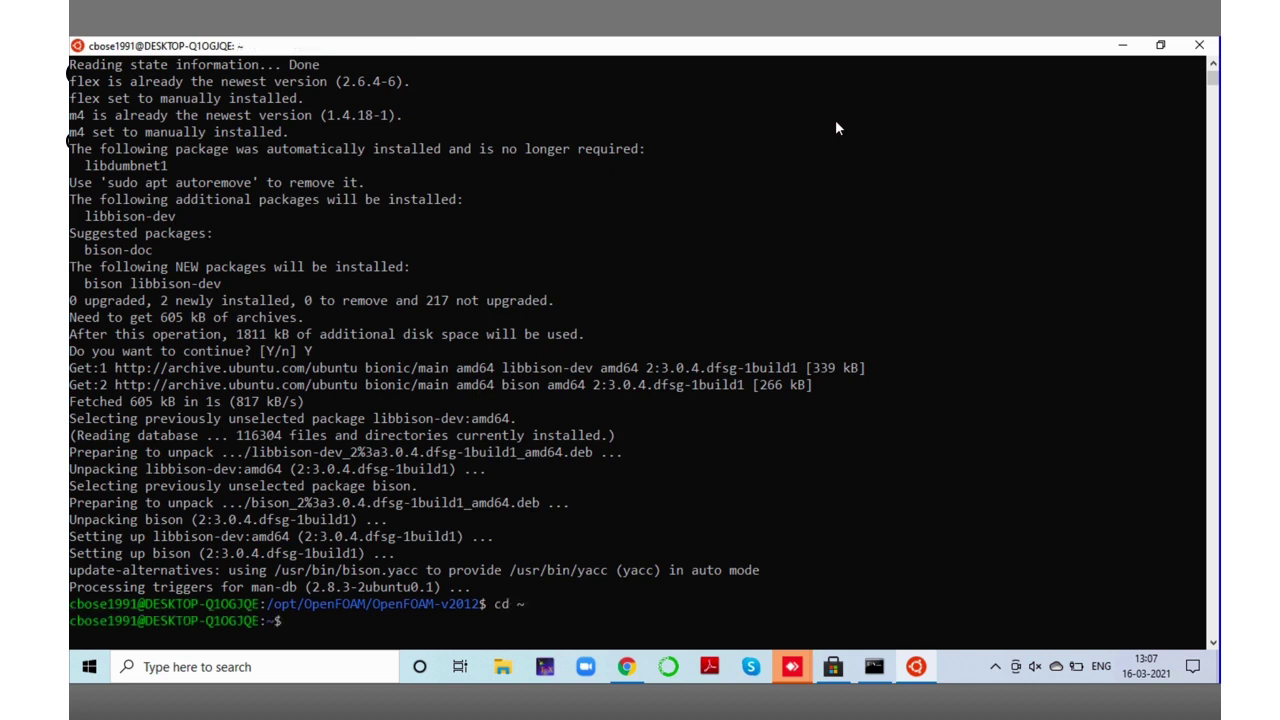
{"action": "type", "text": "reset"}
{"action": "key", "text": "Return"}
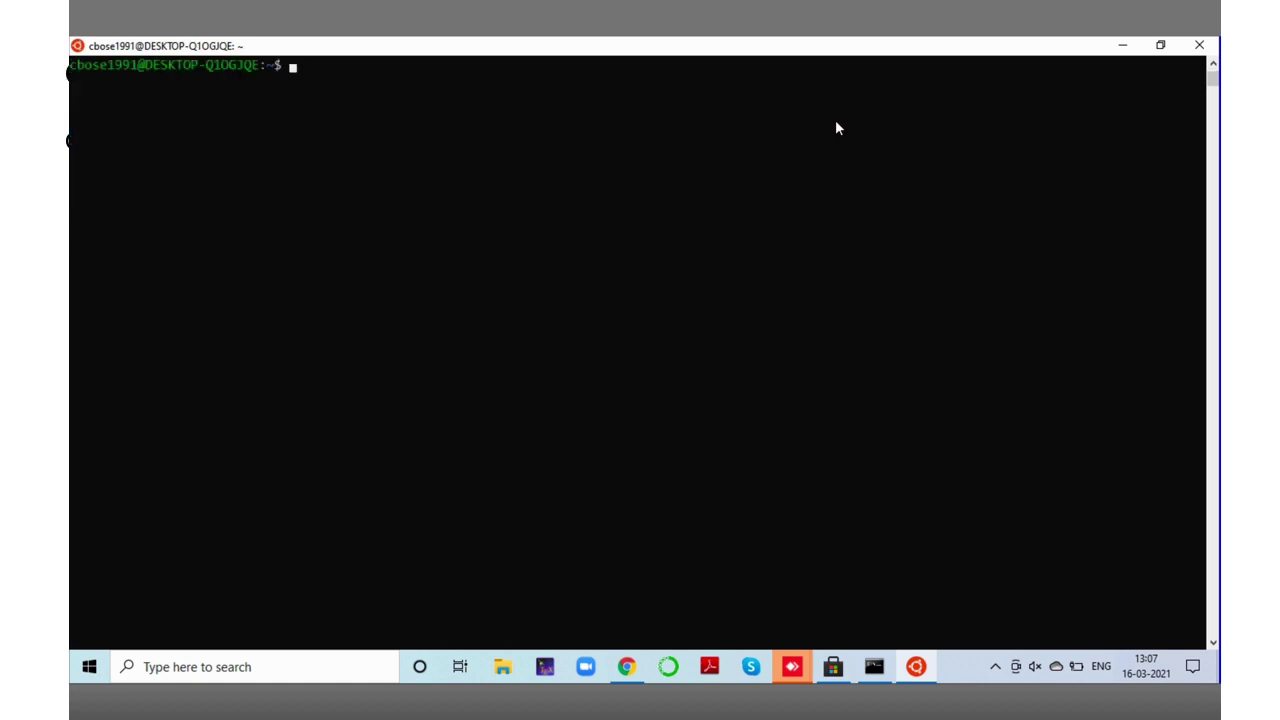
{"action": "type", "text": "ll"}
{"action": "key", "text": "BackSpace"}
{"action": "type", "text": "s"}
{"action": "key", "text": "Return"}
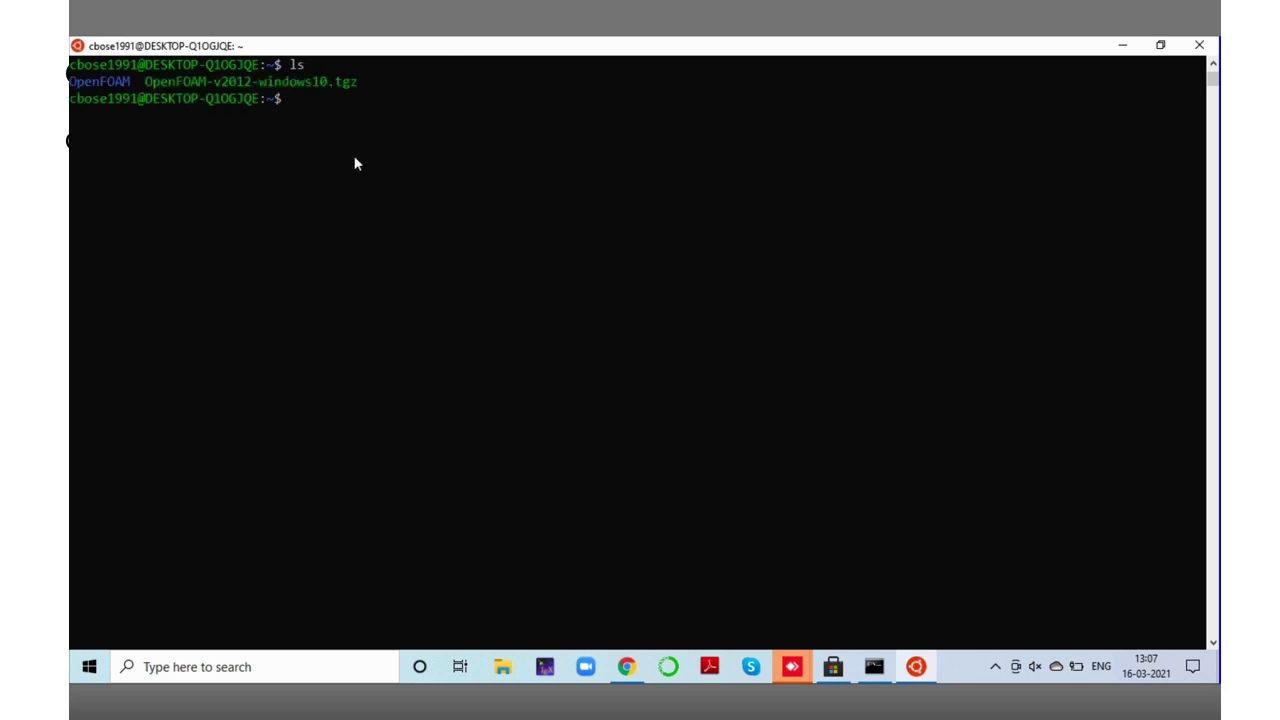
- Change into the OpenFOAM directory in home and list its contents
{"action": "type", "text": "cd OpenFOAM/"}
{"action": "key", "text": "Return"}
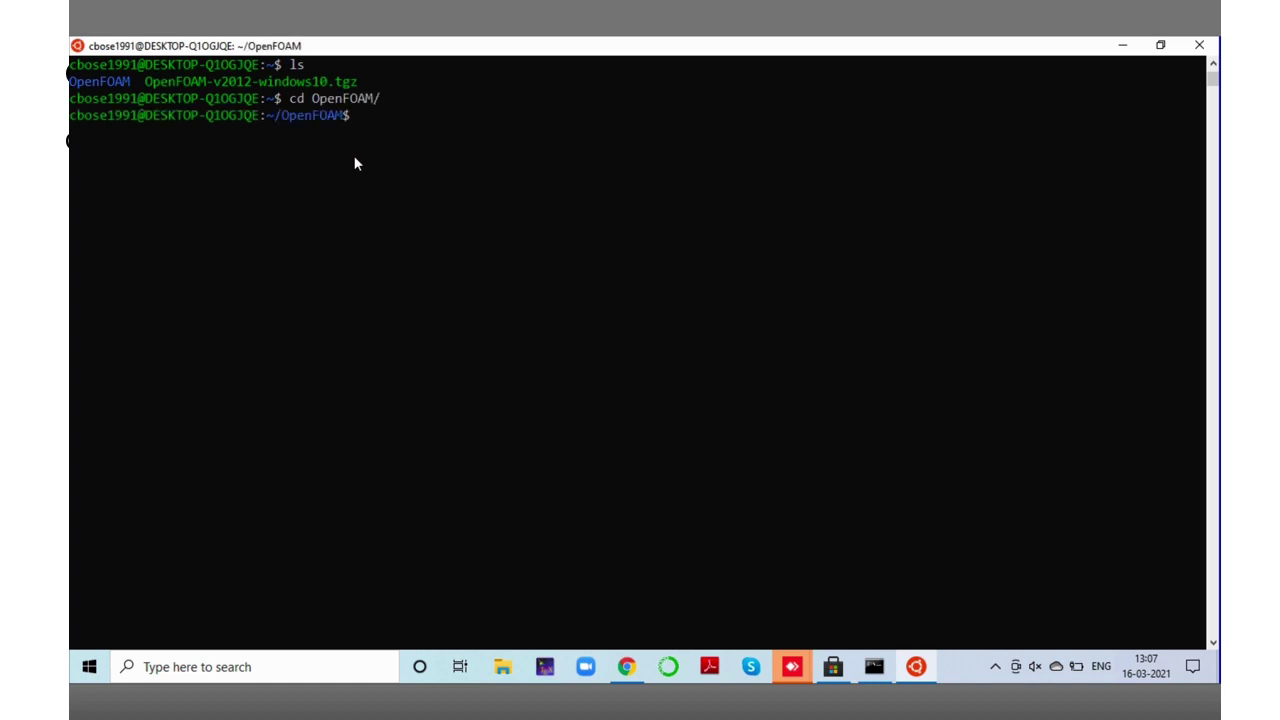
{"action": "type", "text": "ls"}
{"action": "key", "text": "Return"}
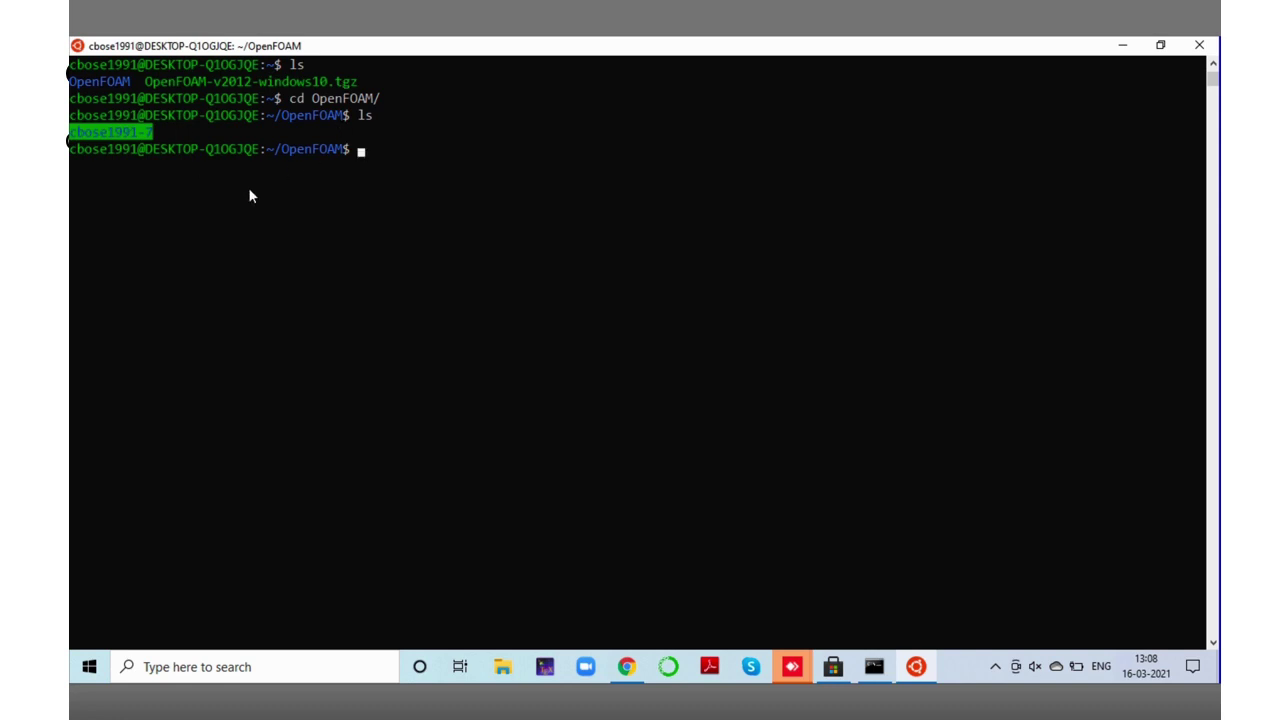
- Create a directory with sudo named after the Linux username plus the suffix -v2012, and list the OpenFOAM directory
{"action": "type", "text": "sudo mkdir cbose"}
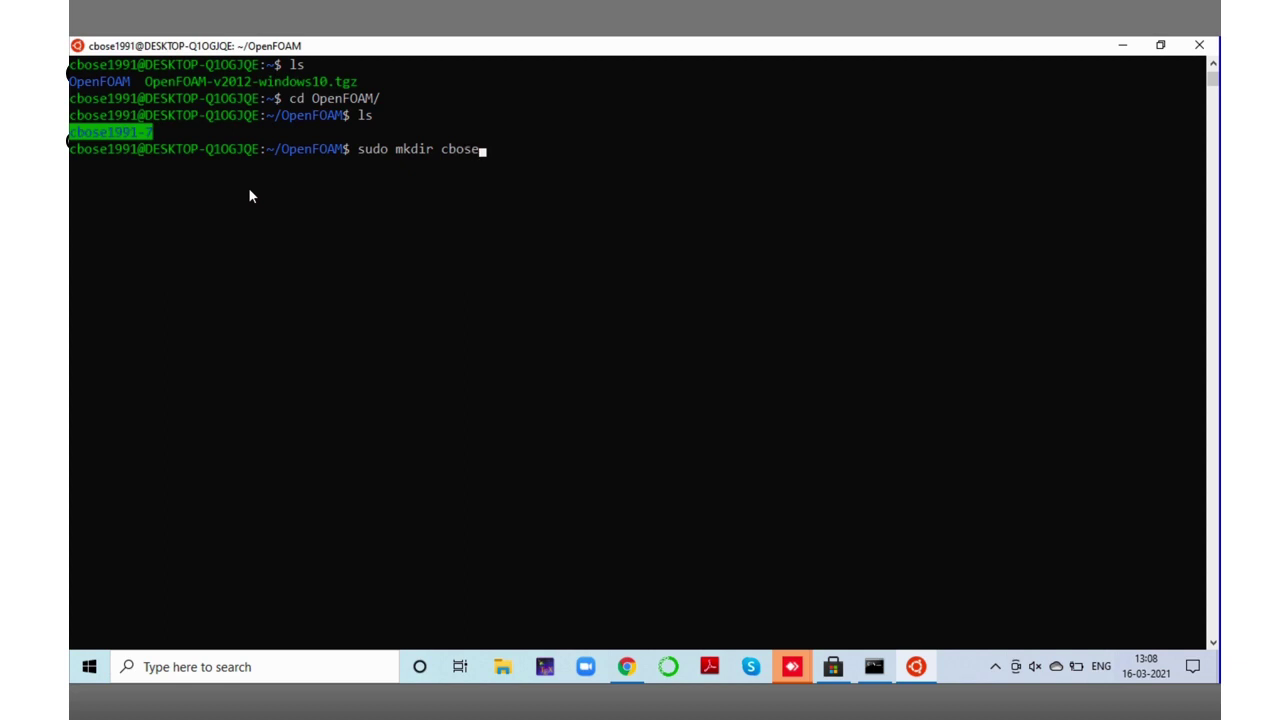
{"action": "type", "text": "1991-v2012"}
{"action": "key", "text": "Return"}
{"action": "type", "text": "ls"}
{"action": "key", "text": "Return"}
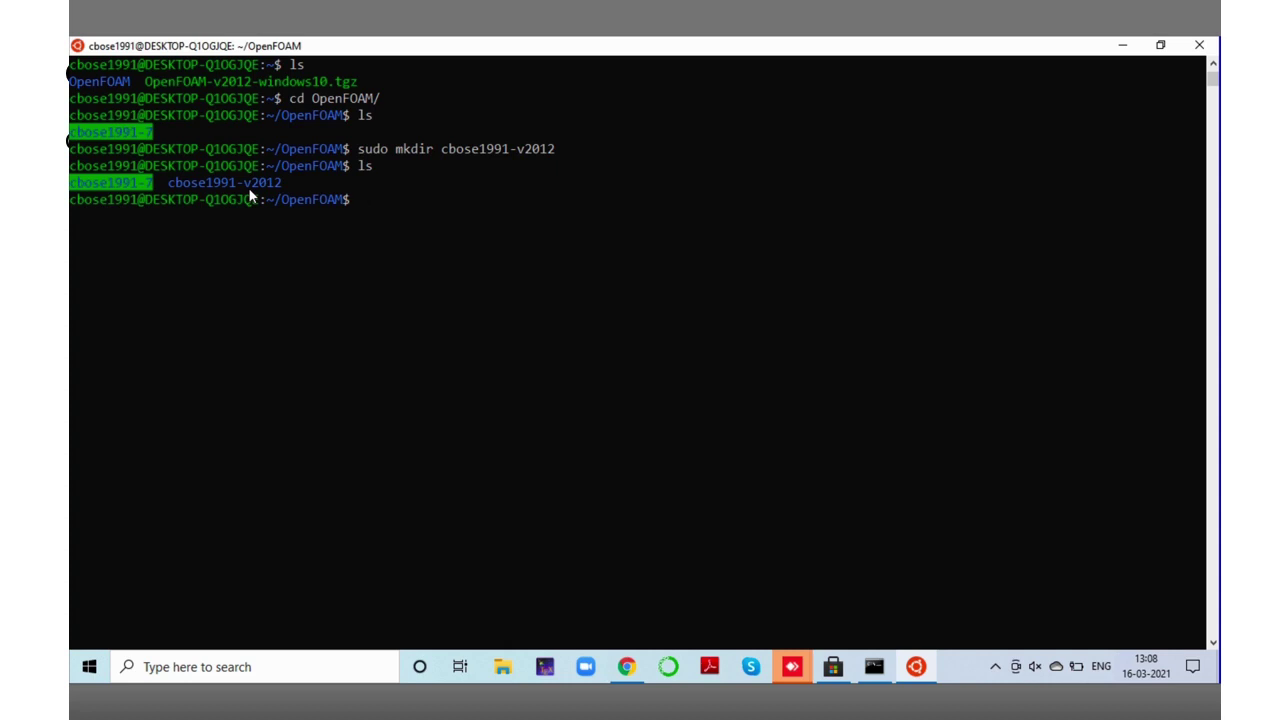
- Change into the new -v2012 user directory and create a directory named run in it with sudo
{"action": "type", "text": "cd cb"}
{"action": "key", "text": "Tab"}
{"action": "type", "text": "v20"}
{"action": "key", "text": "Tab"}
{"action": "key", "text": "Return"}
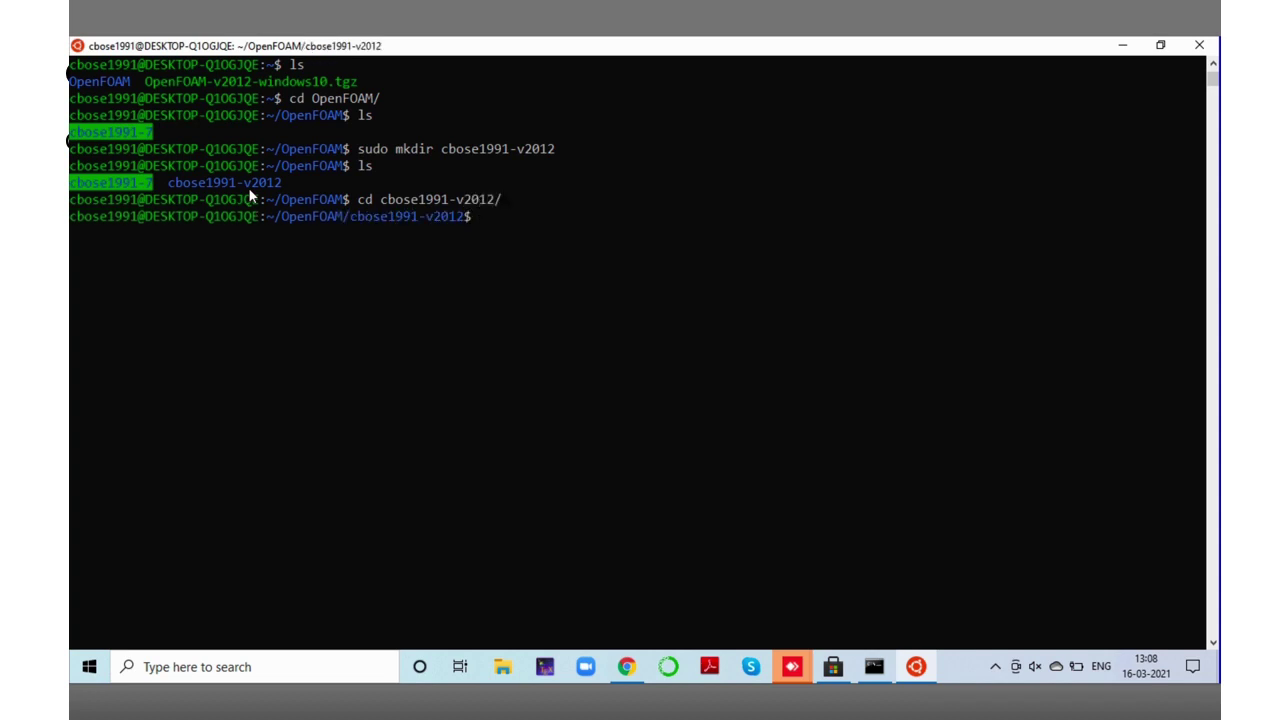
{"action": "type", "text": "sudo mkdir run"}
{"action": "key", "text": "Return"}
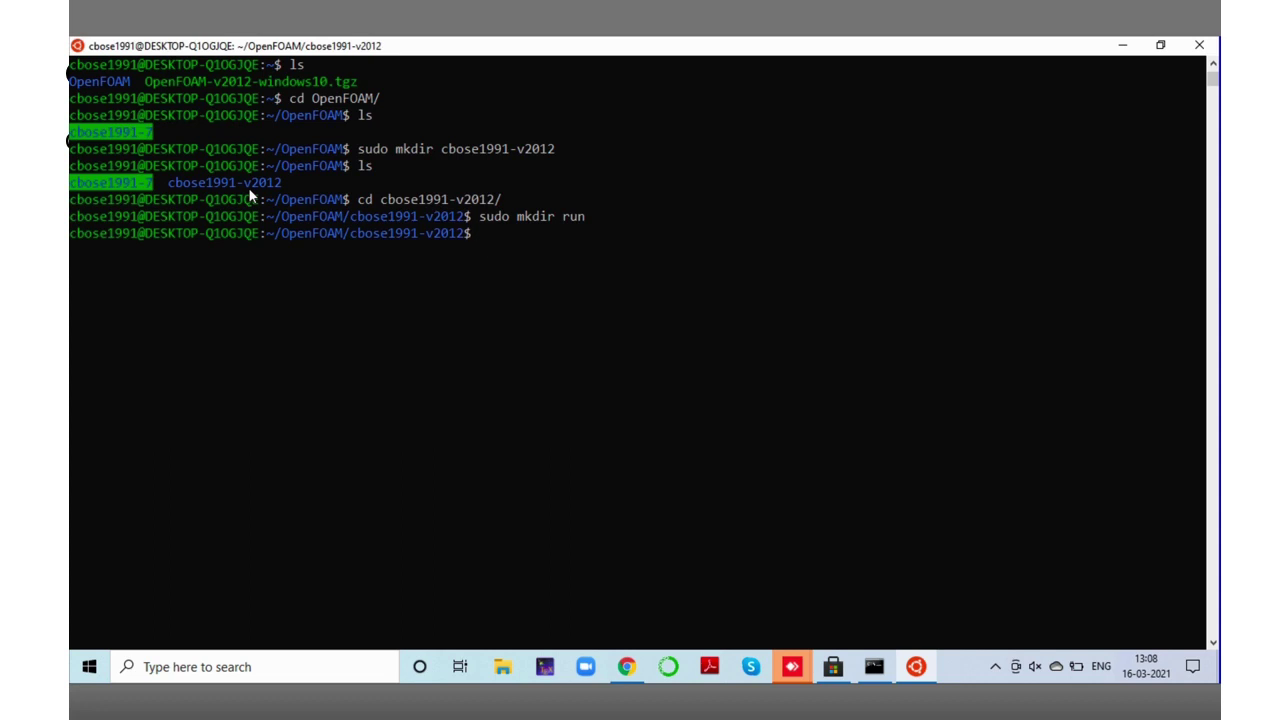
- Test the run and foam aliases by jumping to the run directory, to the OpenFOAM-v2012 directory and back to run
{"action": "type", "text": "run"}
{"action": "key", "text": "Return"}
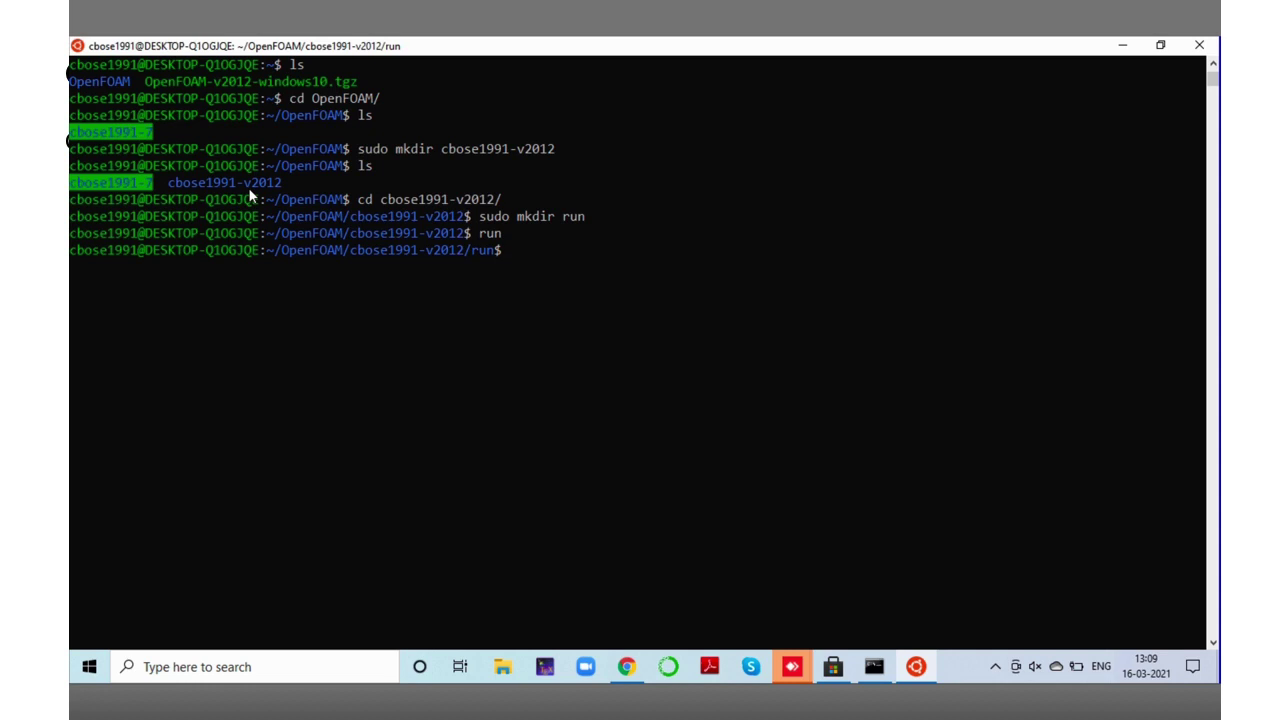
{"action": "type", "text": "foam"}
{"action": "key", "text": "Return"}
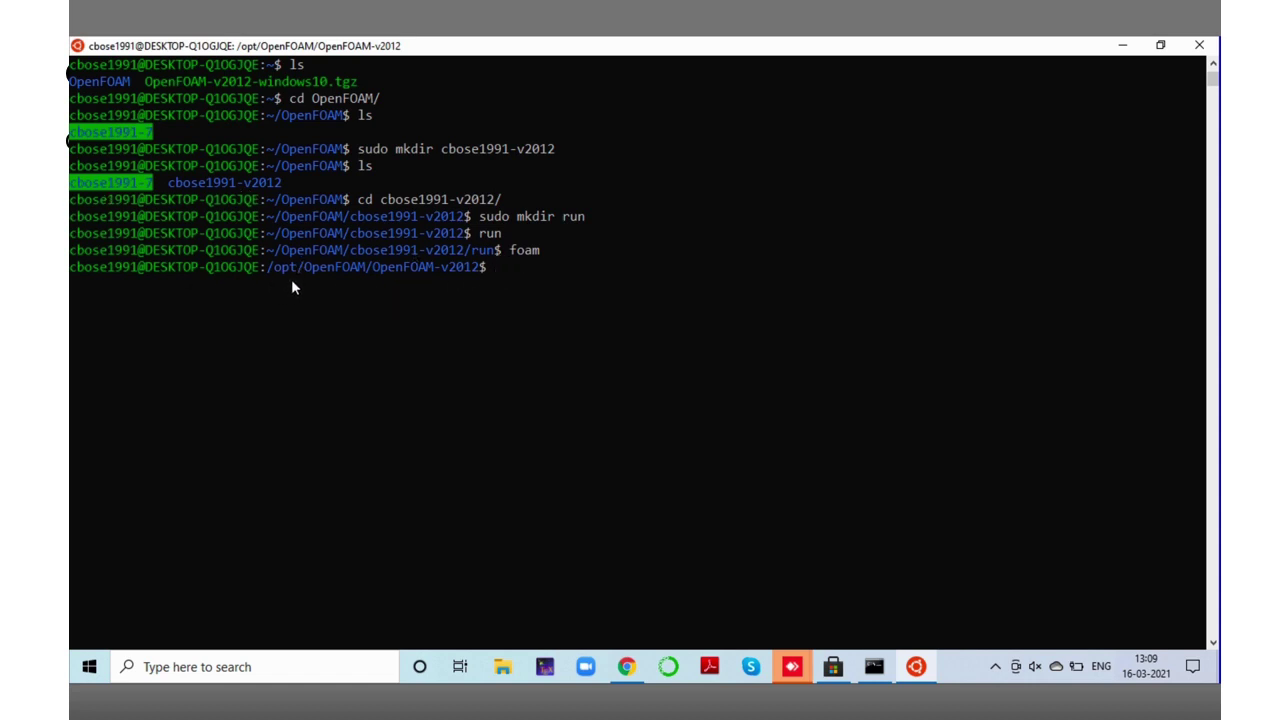
{"action": "type", "text": "run"}
{"action": "key", "text": "Return"}
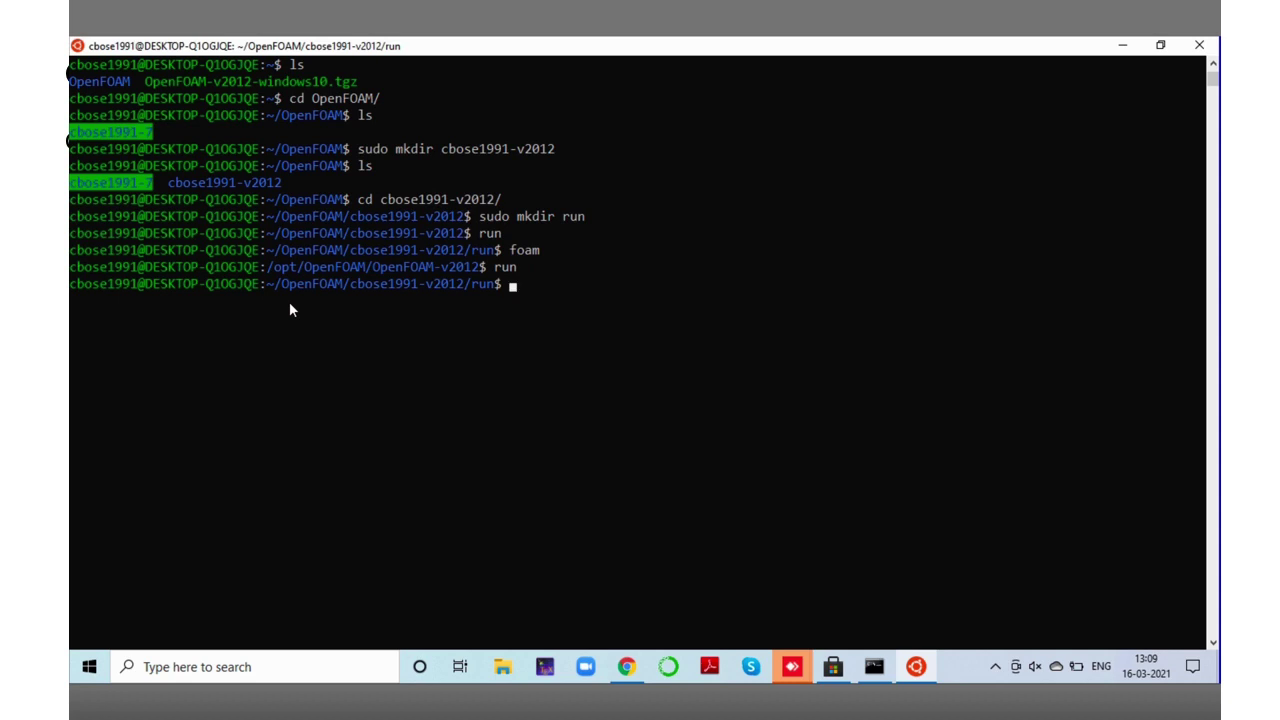
- Move up to the -v2012 user directory and try chmod -R 777 on run/ without sudo
{"action": "type", "text": "cd .."}
{"action": "key", "text": "Return"}
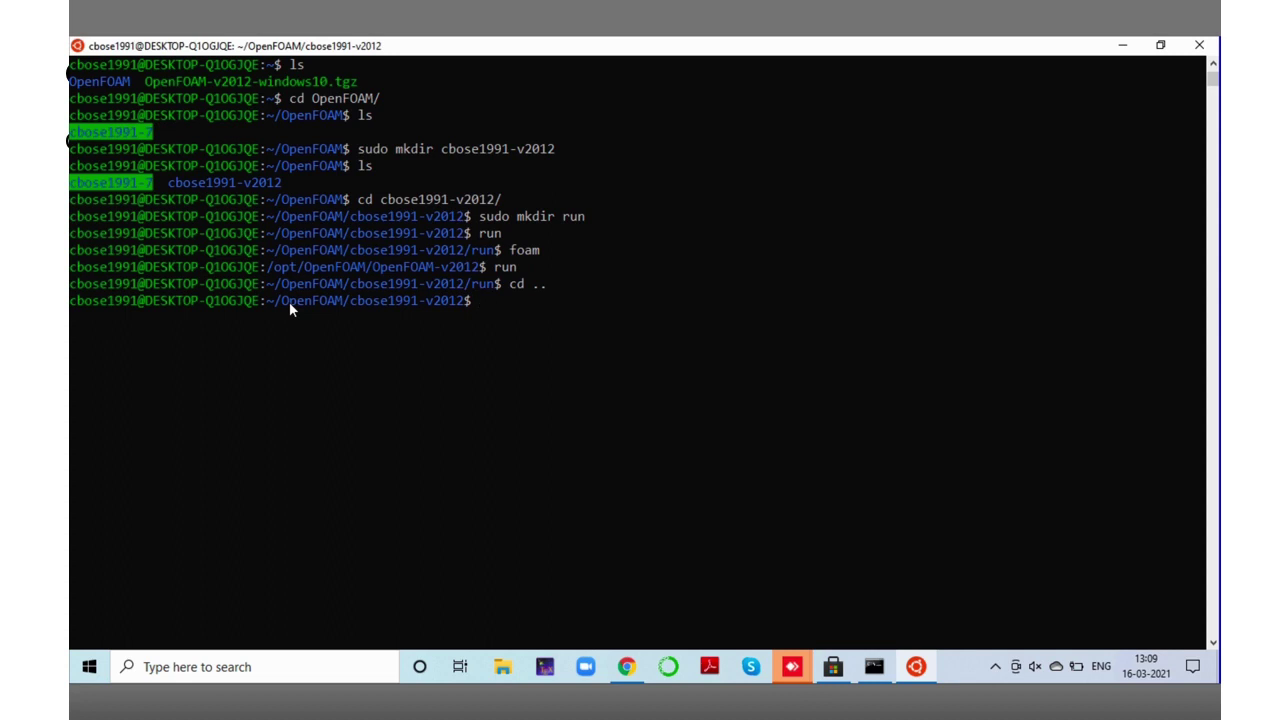
{"action": "type", "text": "chmod -R 777 run/"}
{"action": "key", "text": "Return"}
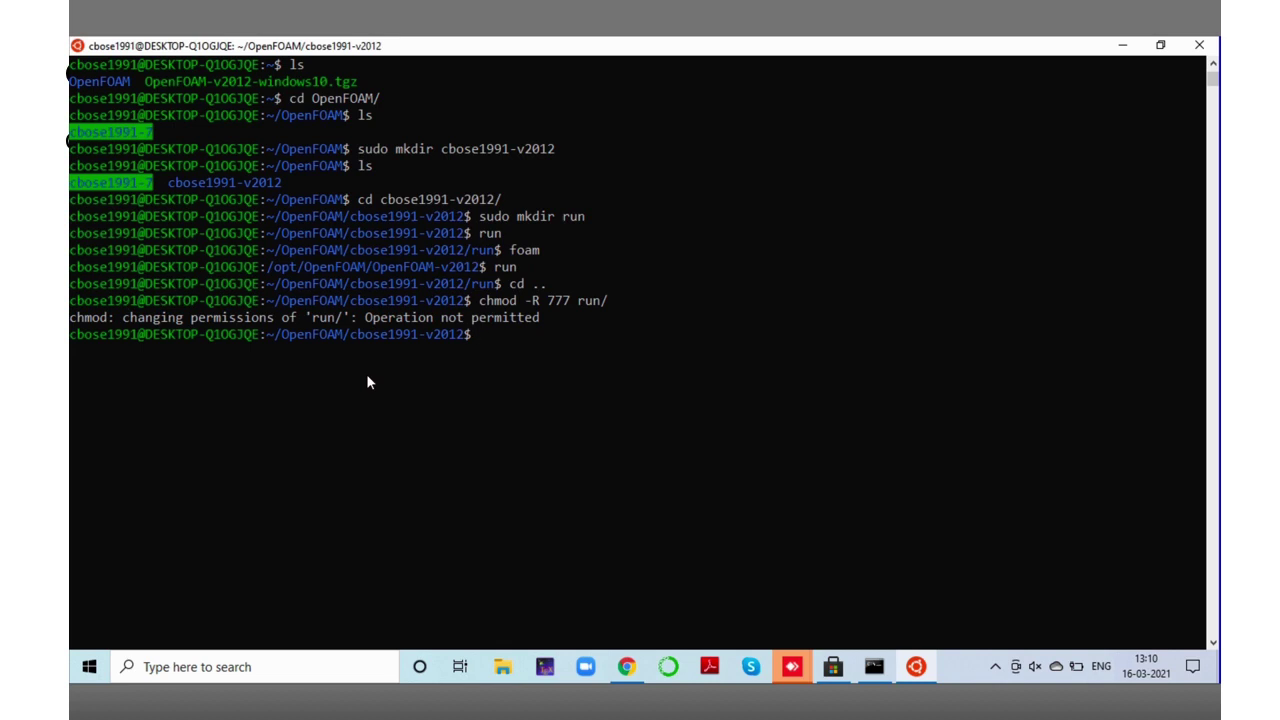
- Rerun the recursive chmod 777 on the run/ directory with sudo
{"action": "key", "text": "Up"}
{"action": "key", "text": "Left"}
{"action": "key", "text": "Left"}
{"action": "key", "text": "Left"}
{"action": "key", "text": "Left"}
{"action": "key", "text": "Left"}
{"action": "key", "text": "Left"}
{"action": "key", "text": "Left"}
{"action": "key", "text": "Left"}
{"action": "key", "text": "Left"}
{"action": "key", "text": "Left"}
{"action": "key", "text": "Left"}
{"action": "key", "text": "Left"}
{"action": "key", "text": "Left"}
{"action": "key", "text": "Left"}
{"action": "key", "text": "Left"}
{"action": "key", "text": "Left"}
{"action": "type", "text": "sudo"}
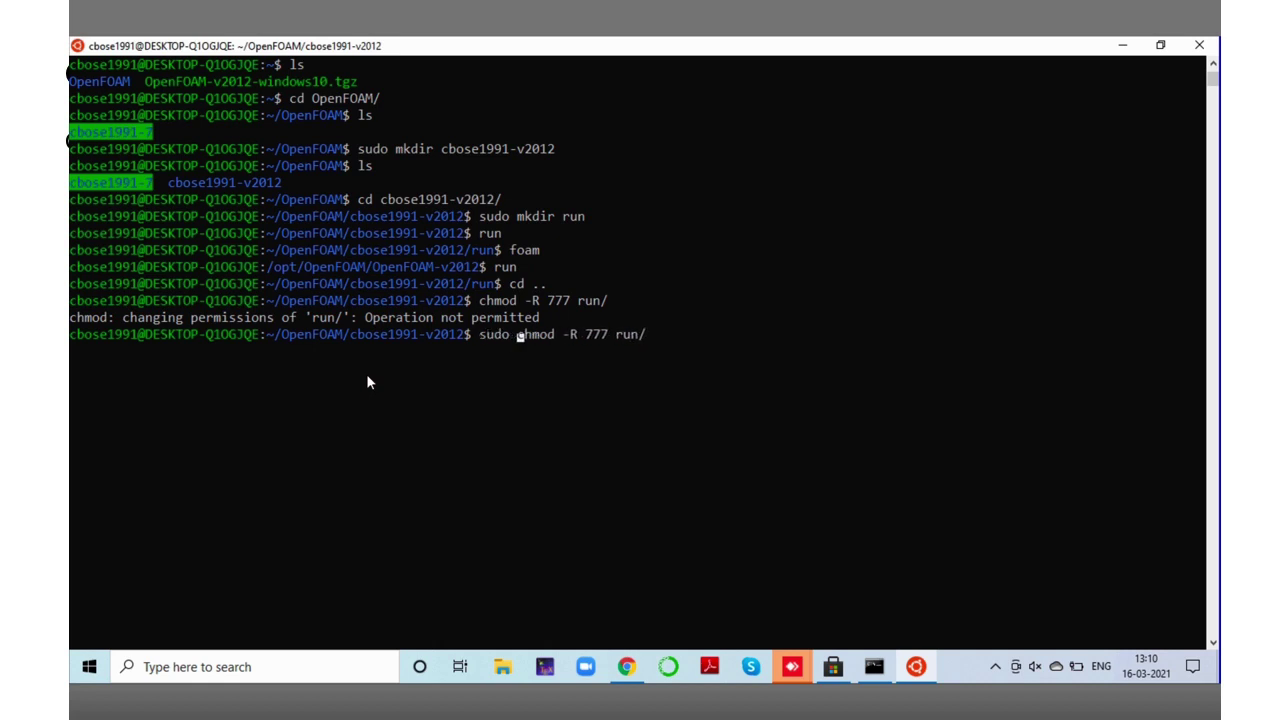
{"action": "key", "text": "Return"}
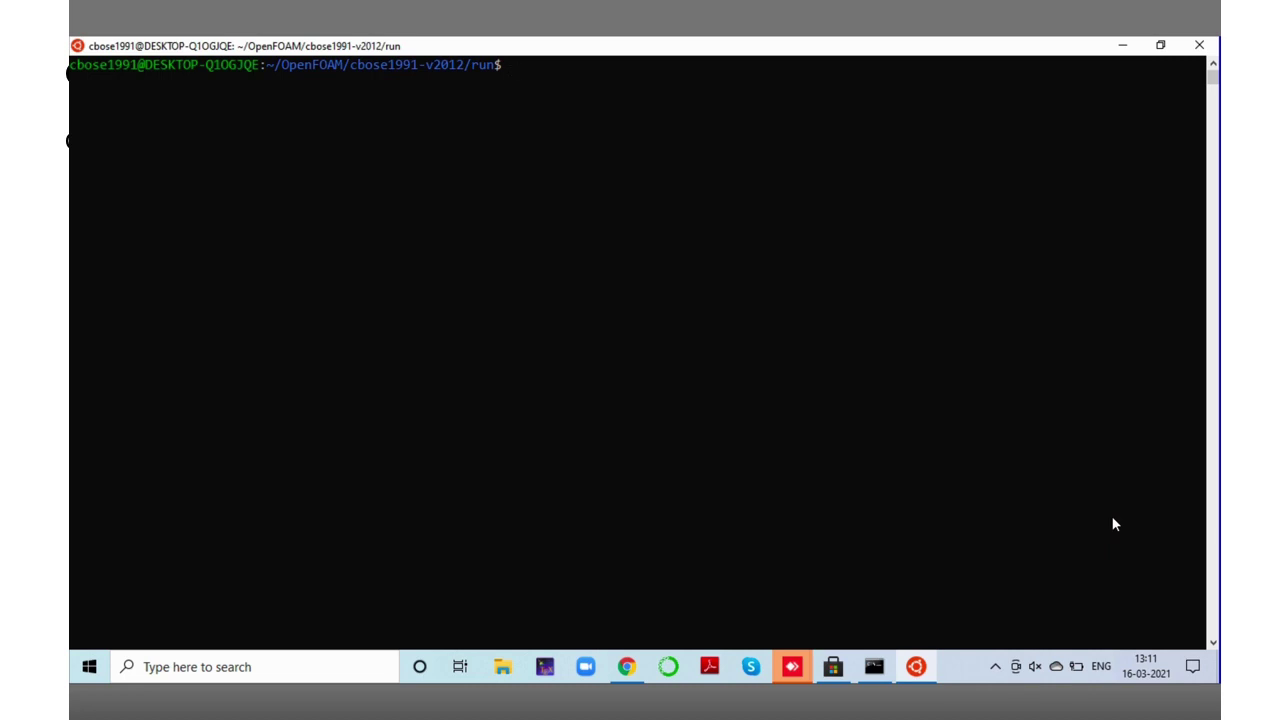
- Go to the OpenFOAM tutorials directory through $FOAM_TUTORIALS and run the tut alias for it
{"action": "type", "text": "cd $FOAM_TUTORIALS"}
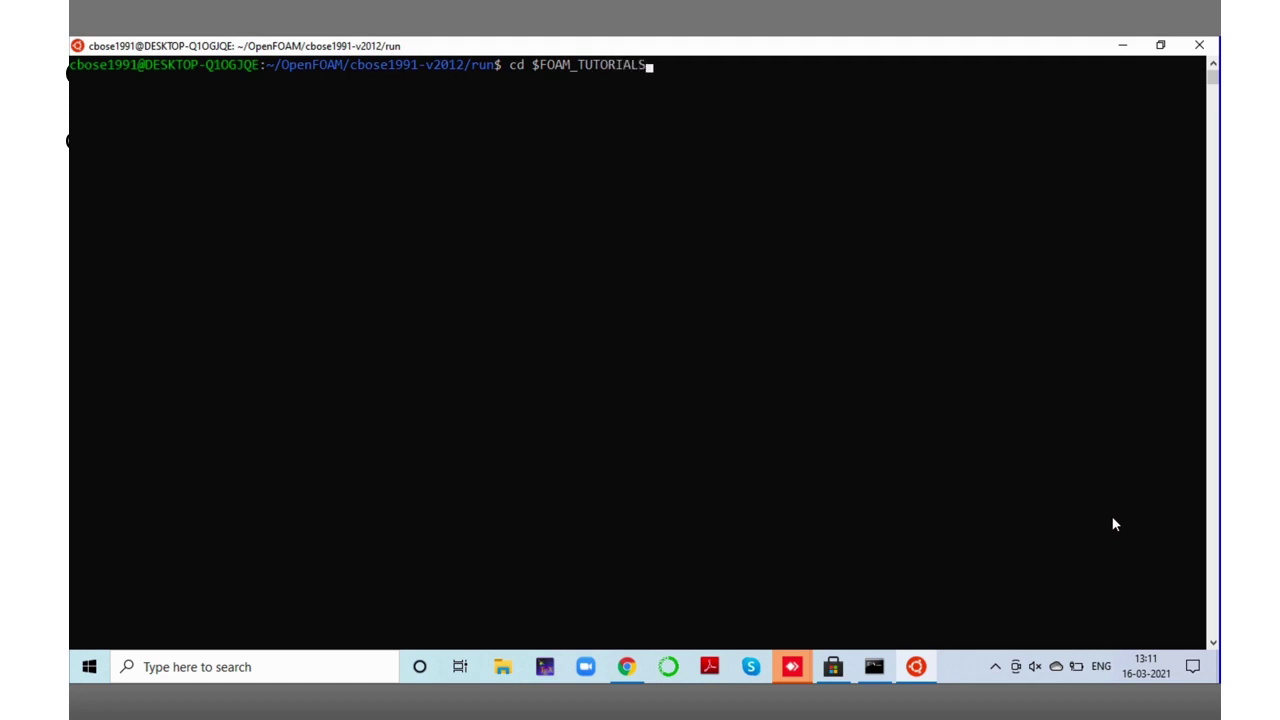
{"action": "key", "text": "Return"}
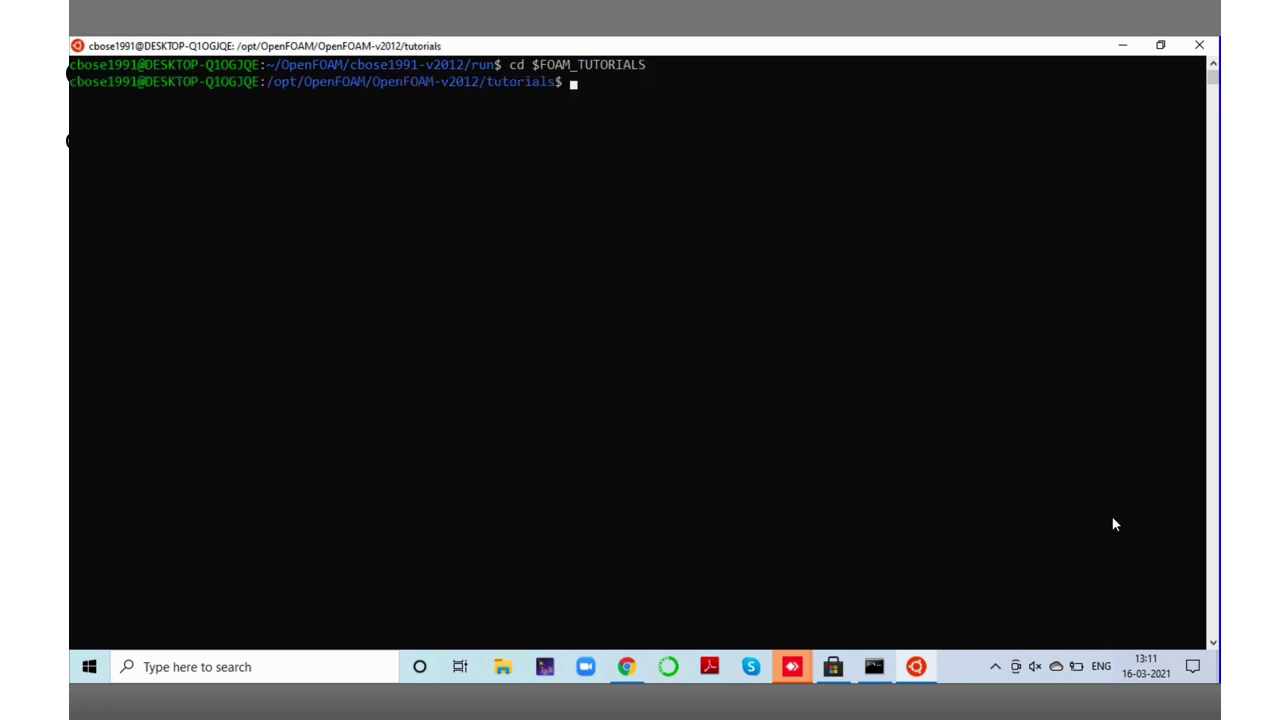
{"action": "type", "text": "tut"}
{"action": "key", "text": "Return"}
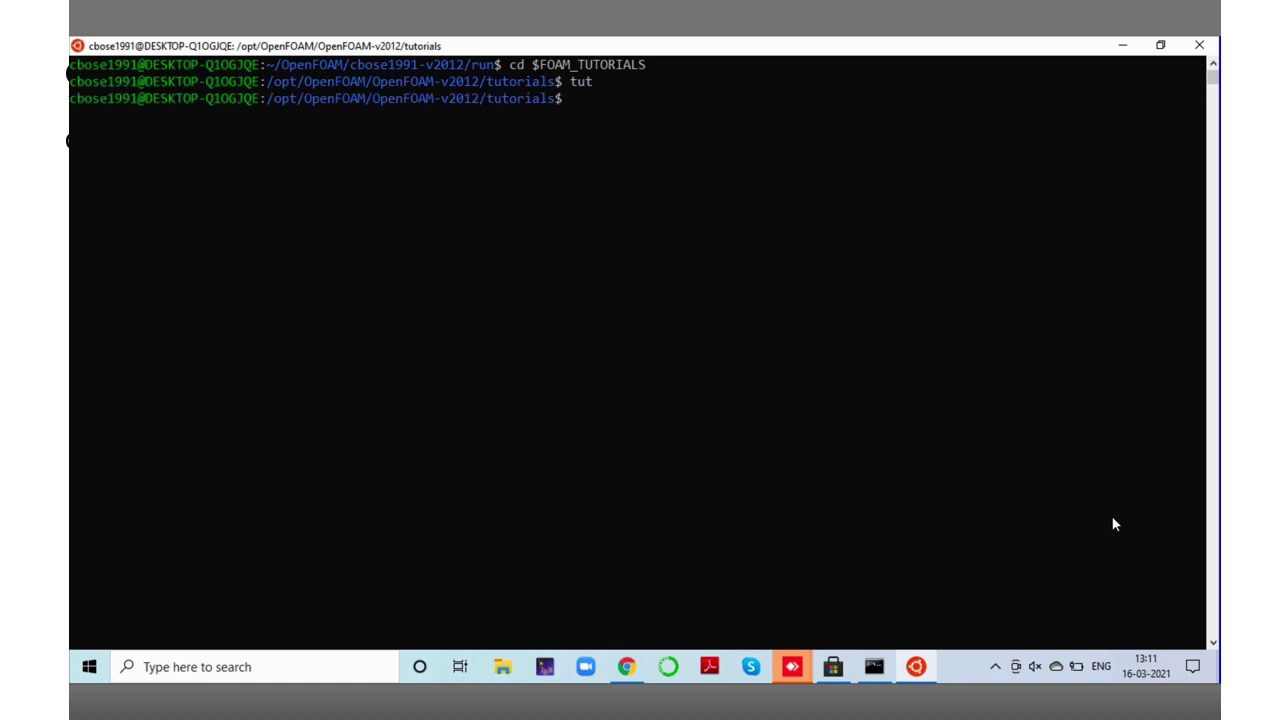
- Change into incompressible/icoFoam/cavity within the tutorials and list its contents
{"action": "type", "text": "cd inco"}
{"action": "key", "text": "Tab"}
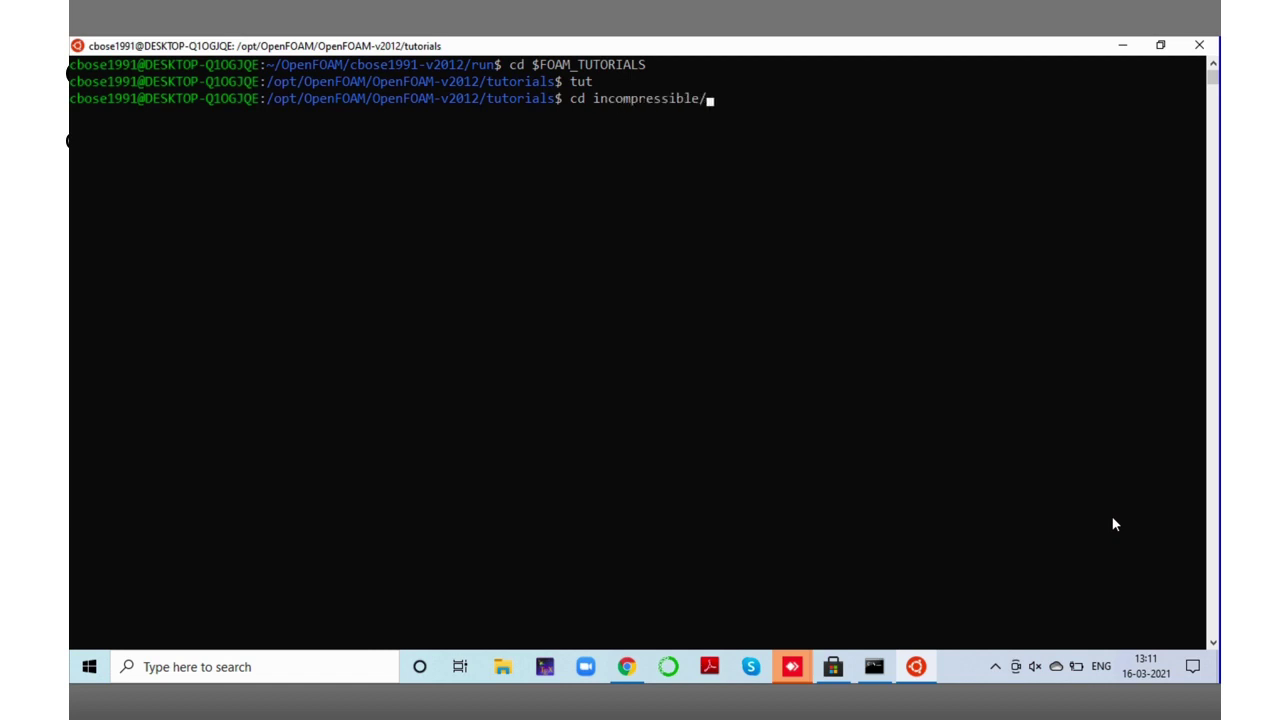
{"action": "type", "text": "ico"}
{"action": "key", "text": "Tab"}
{"action": "type", "text": "cavity"}
{"action": "key", "text": "Return"}
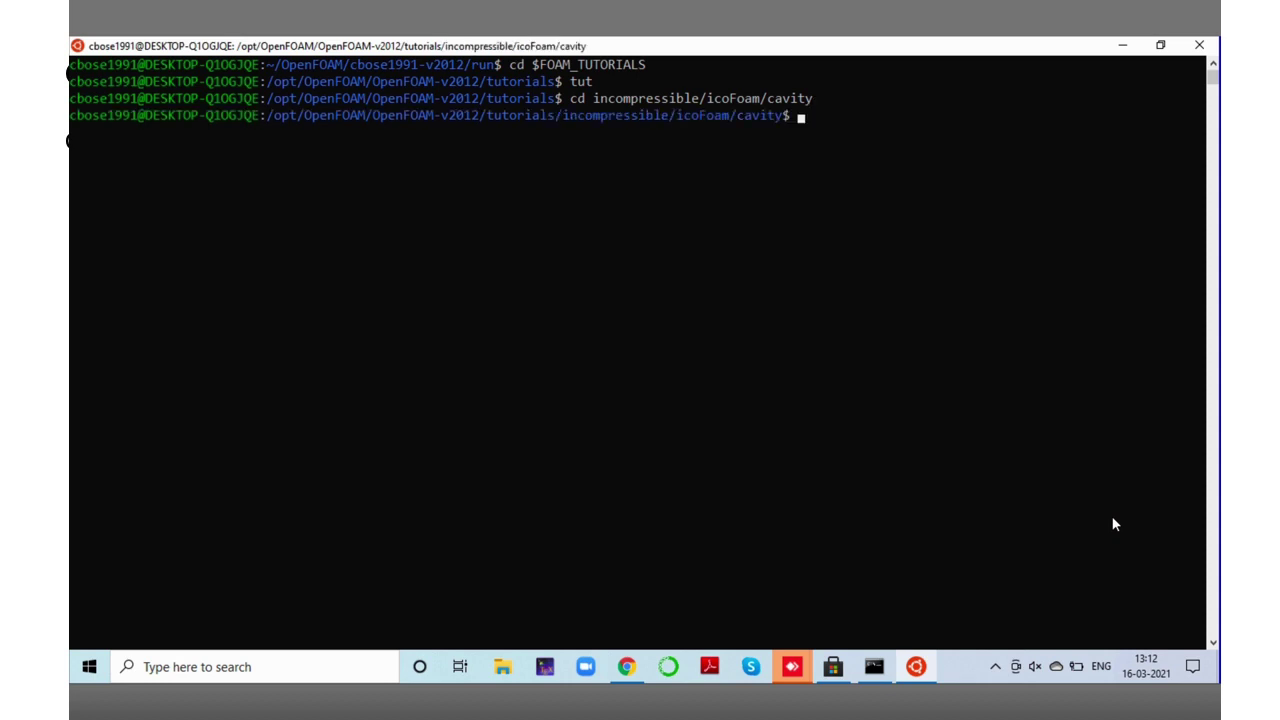
{"action": "type", "text": "ls"}
{"action": "key", "text": "Return"}
- Copy the cavity case recursively to $FOAM_RUN, then jump to the run directory and list its contents
{"action": "type", "text": "c"}
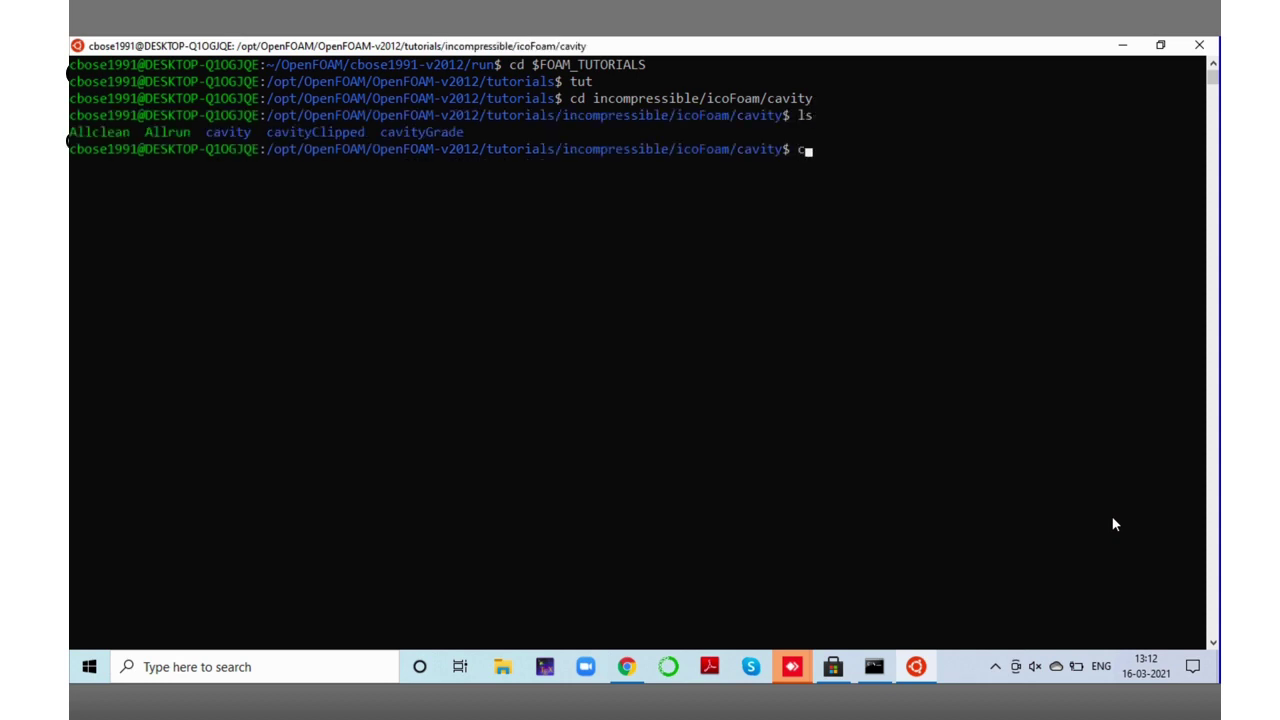
{"action": "type", "text": "p -rf cavity $FOAM_RUN"}
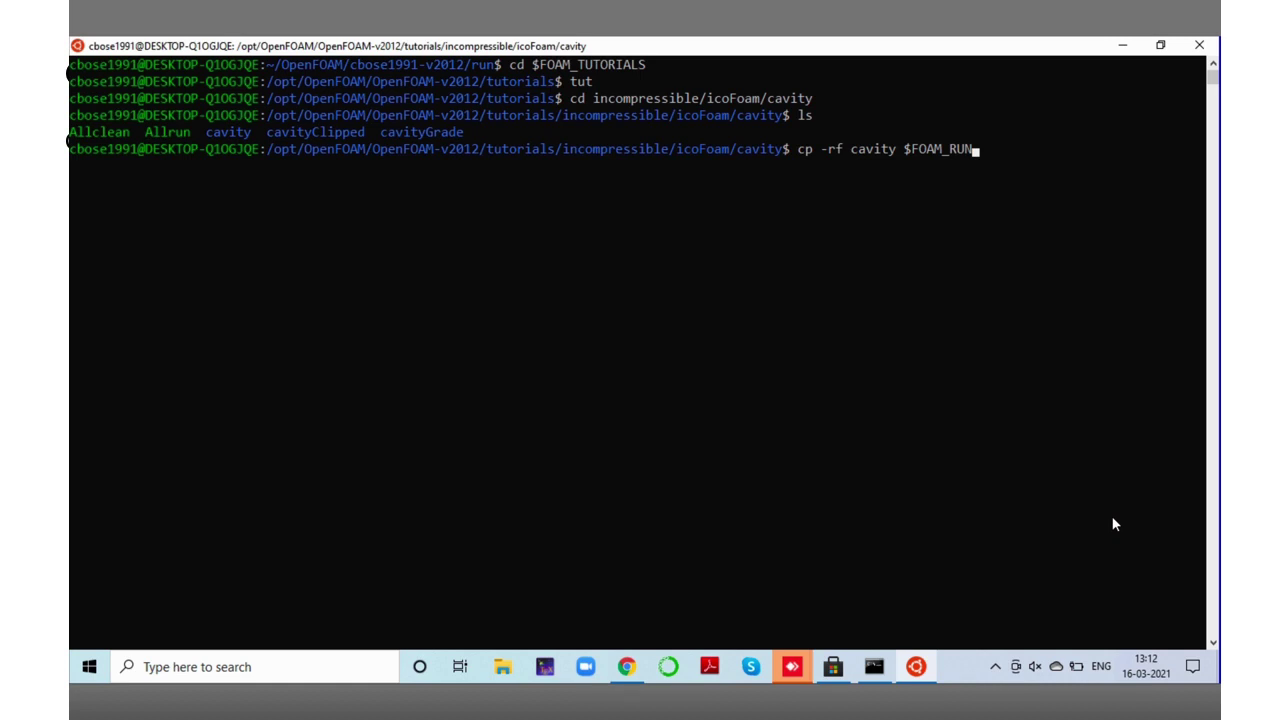
{"action": "key", "text": "Return"}
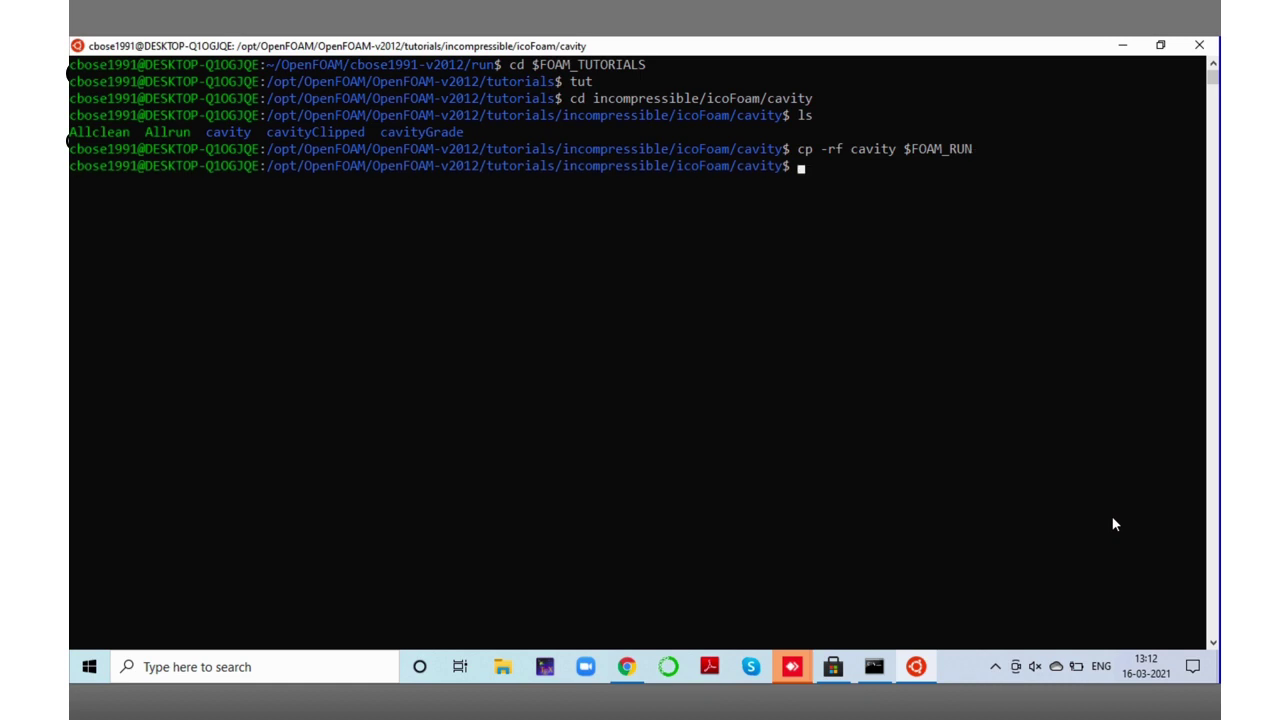
{"action": "type", "text": "run"}
{"action": "key", "text": "Return"}
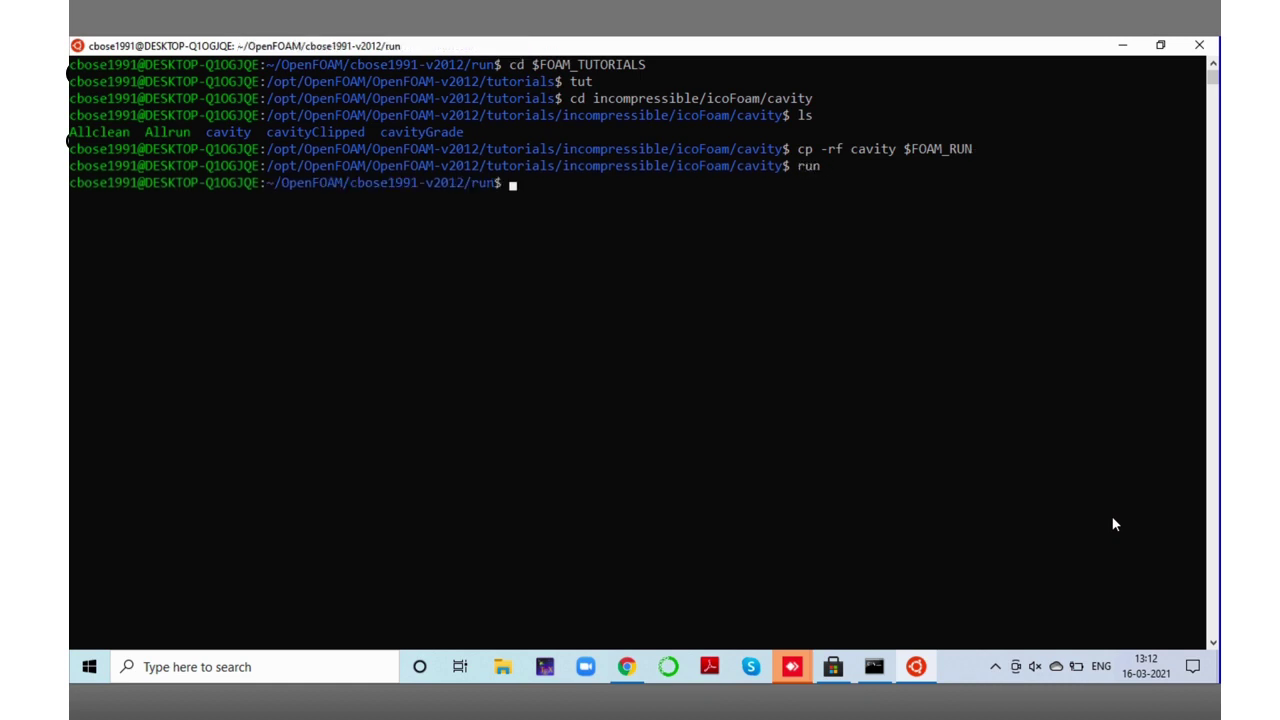
{"action": "type", "text": "ls"}
{"action": "key", "text": "Return"}
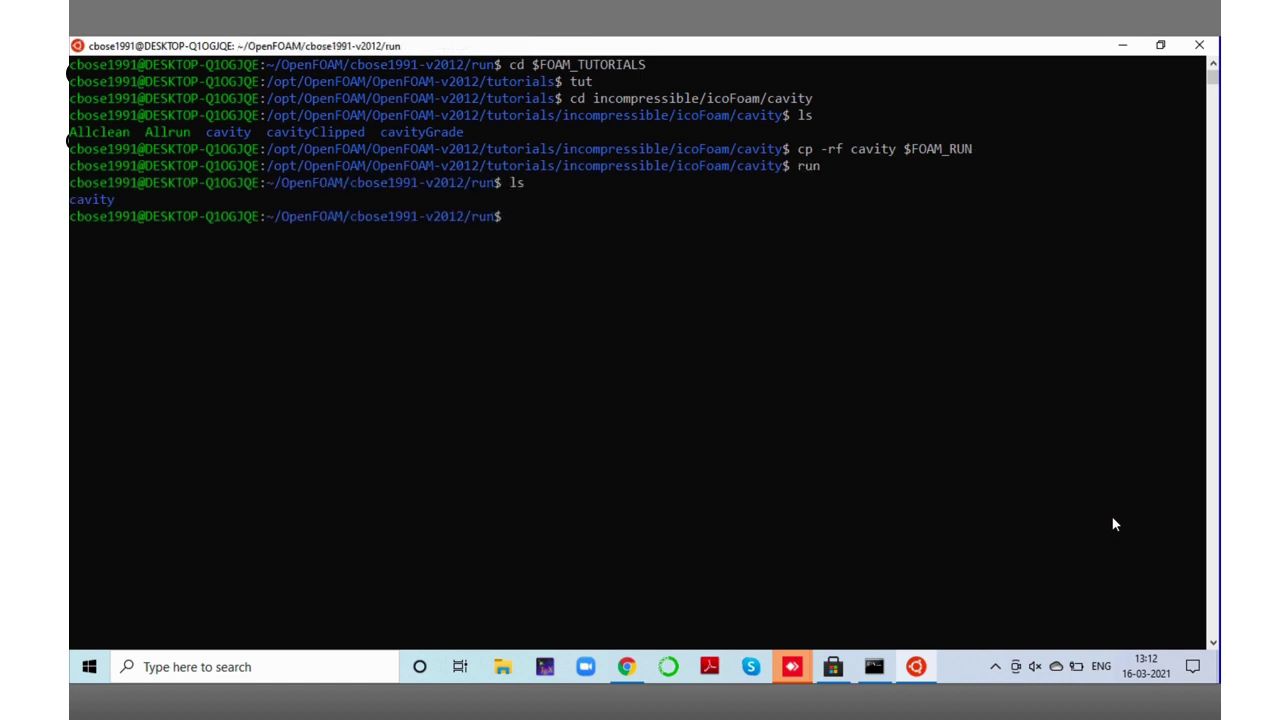
- Change into the copied cavity case in the run directory and list its contents
{"action": "type", "text": "cd c"}
{"action": "key", "text": "Tab"}
{"action": "key", "text": "Return"}
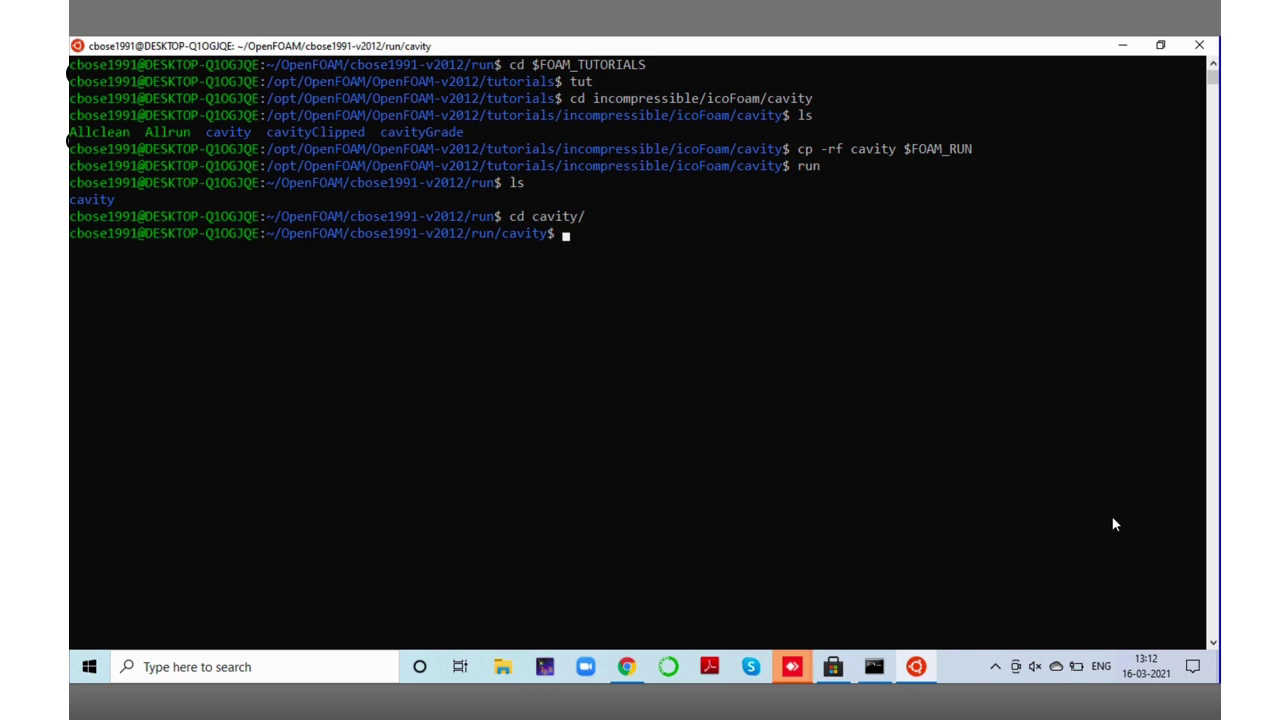
{"action": "type", "text": "ls"}
{"action": "key", "text": "Return"}
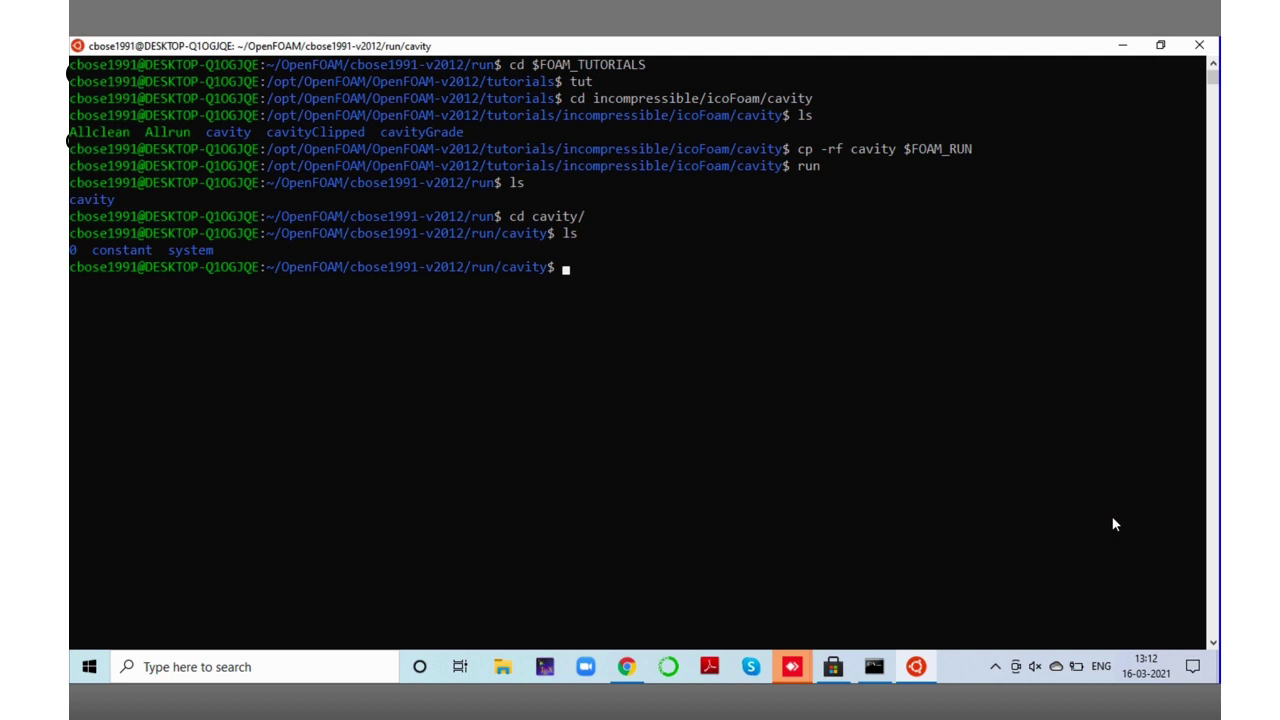
- Generate the cavity case's mesh with blockMesh and run the icoFoam solver on it
{"action": "type", "text": "blockmes"}
{"action": "key", "text": "BackSpace"}
{"action": "key", "text": "BackSpace"}
{"action": "key", "text": "BackSpace"}
{"action": "key", "text": "BackSpace"}
{"action": "key", "text": "BackSpace"}
{"action": "key", "text": "BackSpace"}
{"action": "key", "text": "BackSpace"}
{"action": "key", "text": "BackSpace"}
{"action": "type", "text": "blockM"}
{"action": "key", "text": "Tab"}
{"action": "key", "text": "Return"}
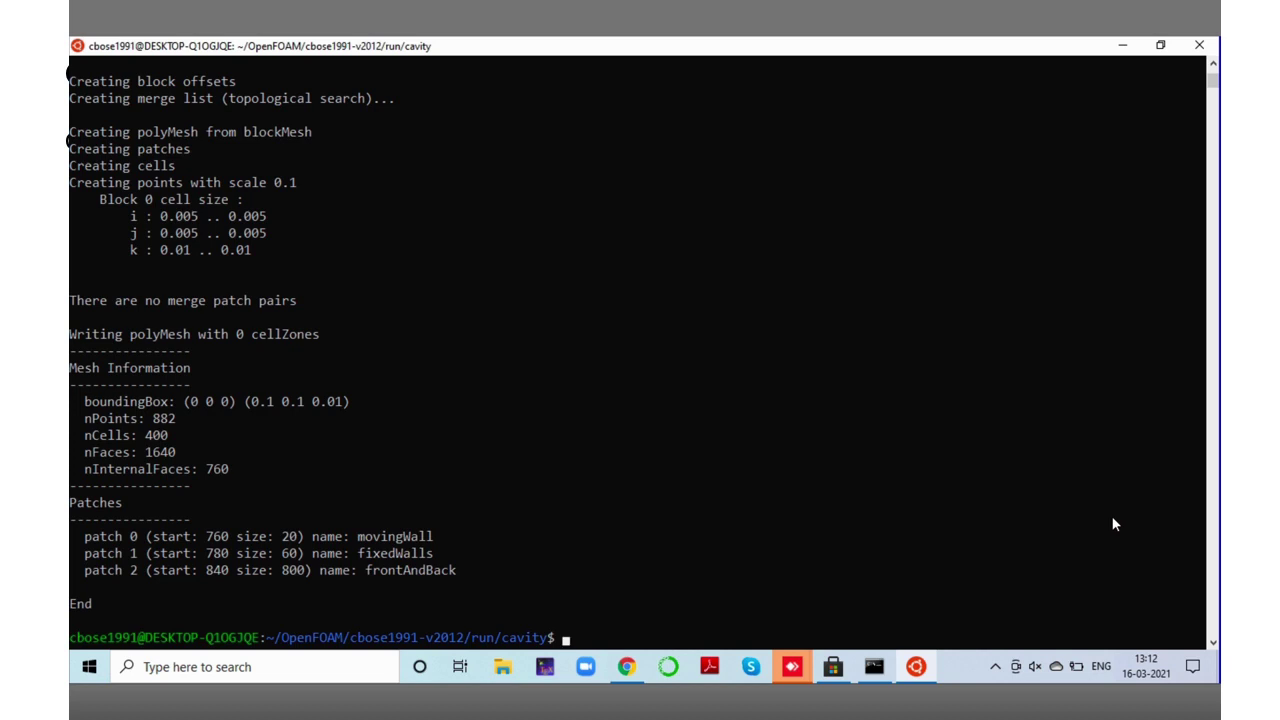
{"action": "type", "text": "icoFoam"}
{"action": "key", "text": "Return"}
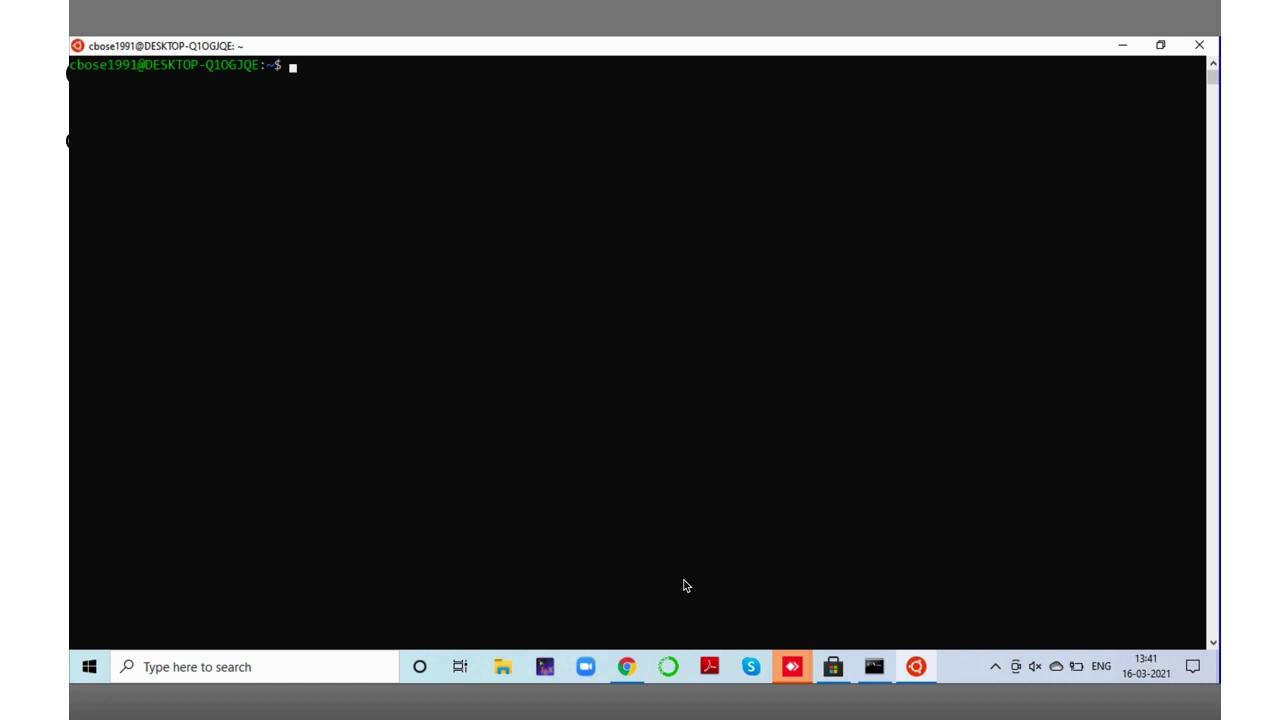
- Open .bashrc in nano, examine the OpenFOAM version aliases and the DISPLAY export at the end of the file, and exit the editor
{"action": "type", "text": "nano .bashrc"}
{"action": "key", "text": "Return"}
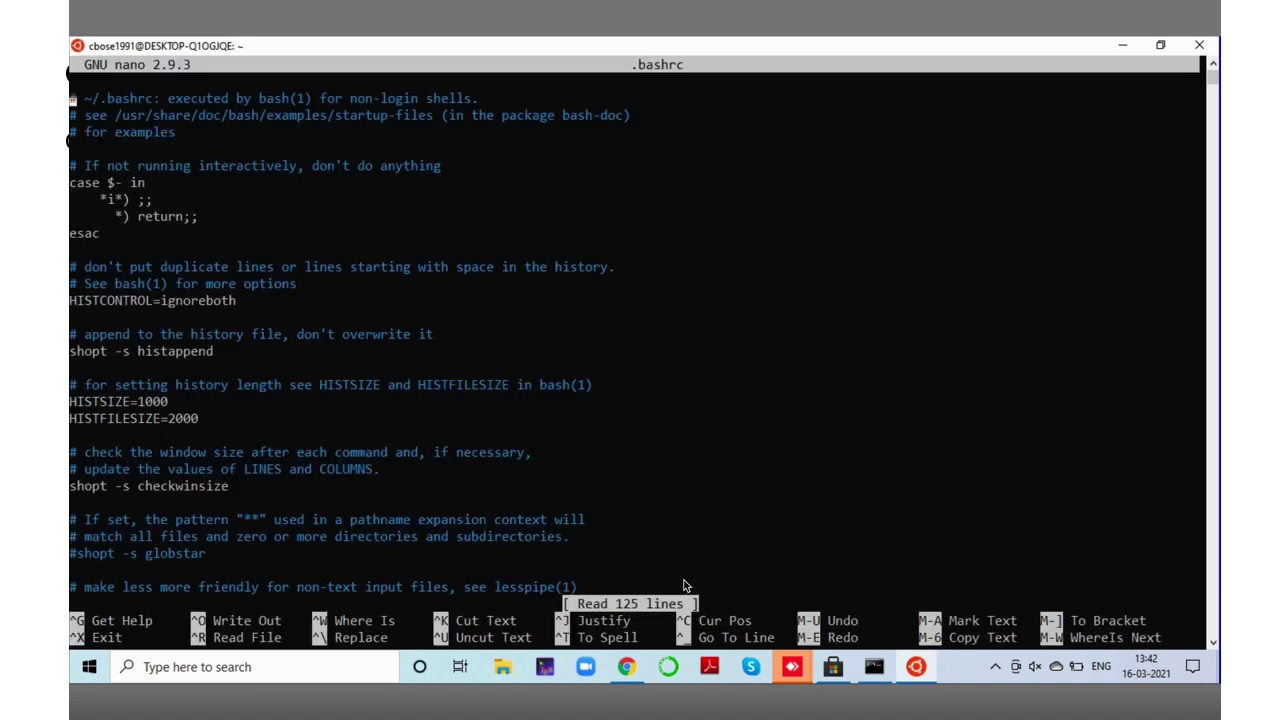
{"action": "key", "text": "Down"}
{"action": "key", "text": "Down"}
{"action": "key", "text": "Down"}
{"action": "key", "text": "Down"}
{"action": "key", "text": "Down"}
{"action": "key", "text": "Down"}
{"action": "key", "text": "Down"}
{"action": "key", "text": "Down"}
{"action": "key", "text": "Down"}
{"action": "key", "text": "Down"}
{"action": "key", "text": "Down"}
{"action": "key", "text": "Down"}
{"action": "key", "text": "Down"}
{"action": "key", "text": "Down"}
{"action": "key", "text": "Down"}
{"action": "key", "text": "Down"}
{"action": "key", "text": "Down"}
{"action": "key", "text": "Down"}
{"action": "key", "text": "Down"}
{"action": "key", "text": "Down"}
{"action": "key", "text": "Down"}
{"action": "key", "text": "Down"}
{"action": "key", "text": "Down"}
{"action": "key", "text": "Down"}
{"action": "key", "text": "Down"}
{"action": "key", "text": "Down"}
{"action": "key", "text": "Down"}
{"action": "key", "text": "Down"}
{"action": "key", "text": "Down"}
{"action": "key", "text": "Down"}
{"action": "key", "text": "Down"}
{"action": "key", "text": "Down"}
{"action": "key", "text": "Down"}
{"action": "key", "text": "Down"}
{"action": "key", "text": "Down"}
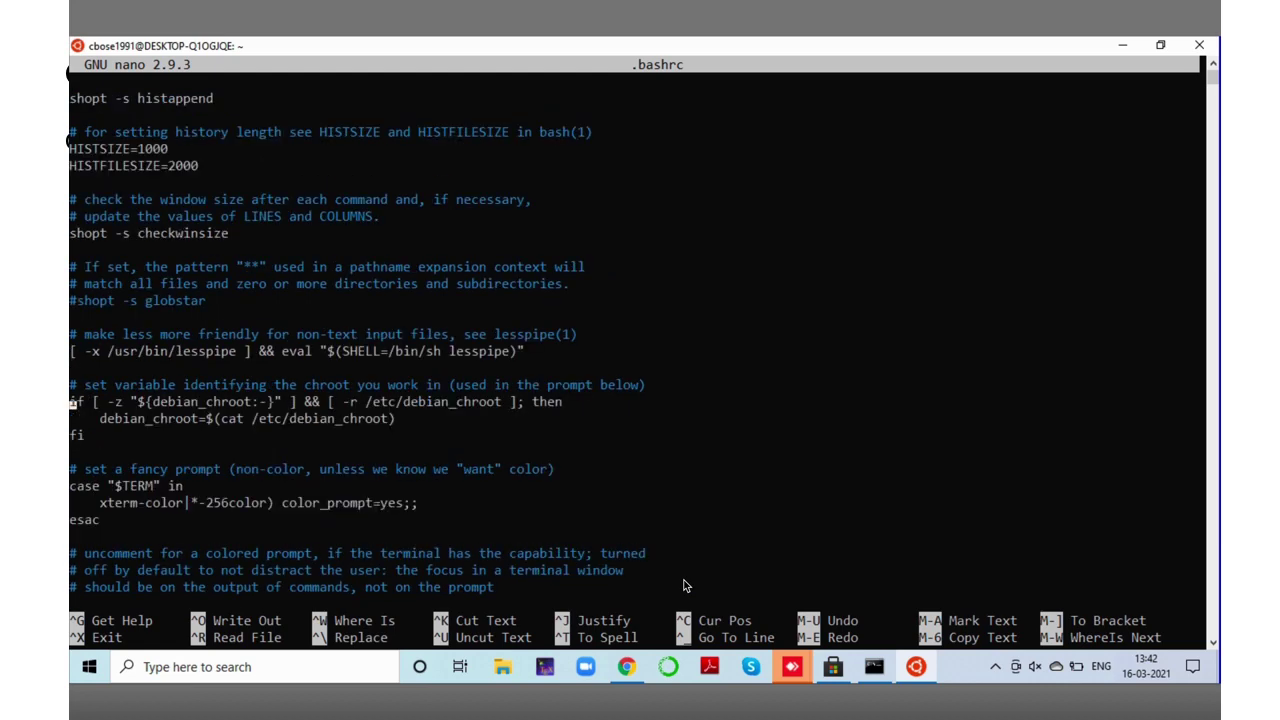
{"action": "key", "text": "Down"}
{"action": "key", "text": "Down"}
{"action": "key", "text": "Down"}
{"action": "key", "text": "Down"}
{"action": "key", "text": "Down"}
{"action": "key", "text": "Down"}
{"action": "key", "text": "Down"}
{"action": "key", "text": "Down"}
{"action": "key", "text": "Down"}
{"action": "key", "text": "Down"}
{"action": "key", "text": "Down"}
{"action": "key", "text": "Down"}
{"action": "key", "text": "Down"}
{"action": "key", "text": "Down"}
{"action": "key", "text": "Down"}
{"action": "key", "text": "Down"}
{"action": "key", "text": "Down"}
{"action": "key", "text": "Down"}
{"action": "key", "text": "Down"}
{"action": "key", "text": "Down"}
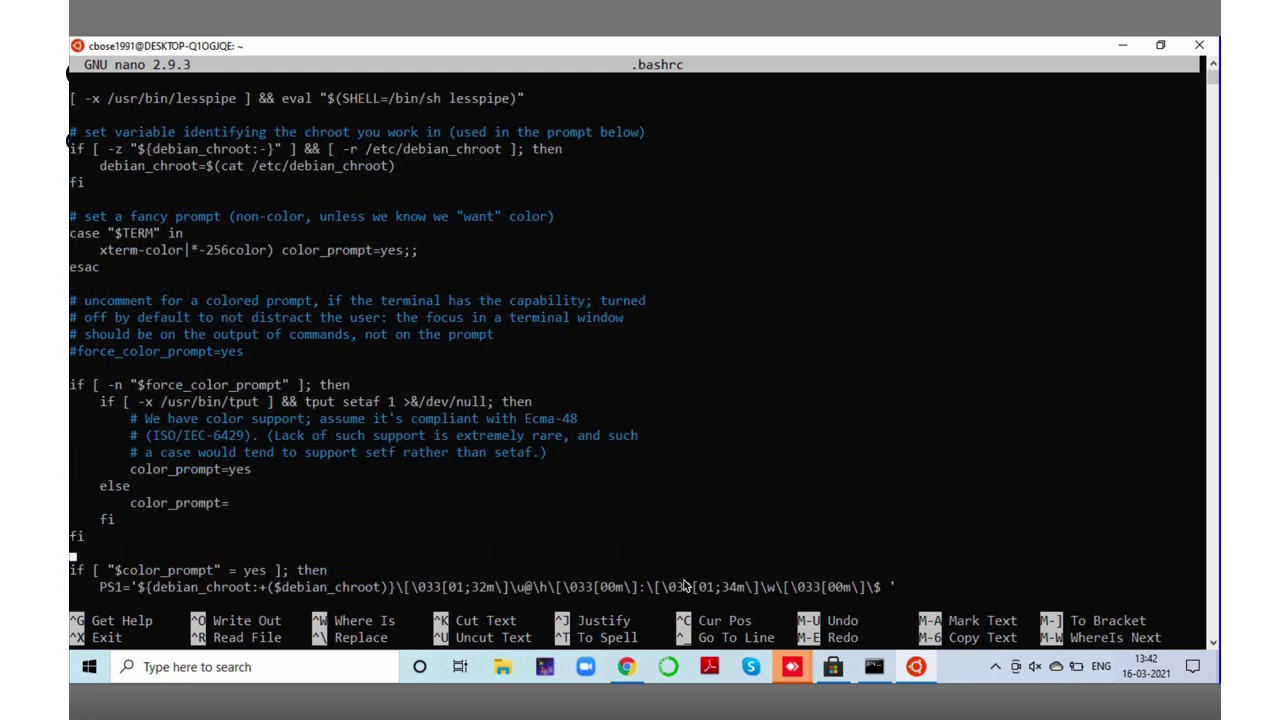
{"action": "key", "text": "Down"}
{"action": "key", "text": "Down"}
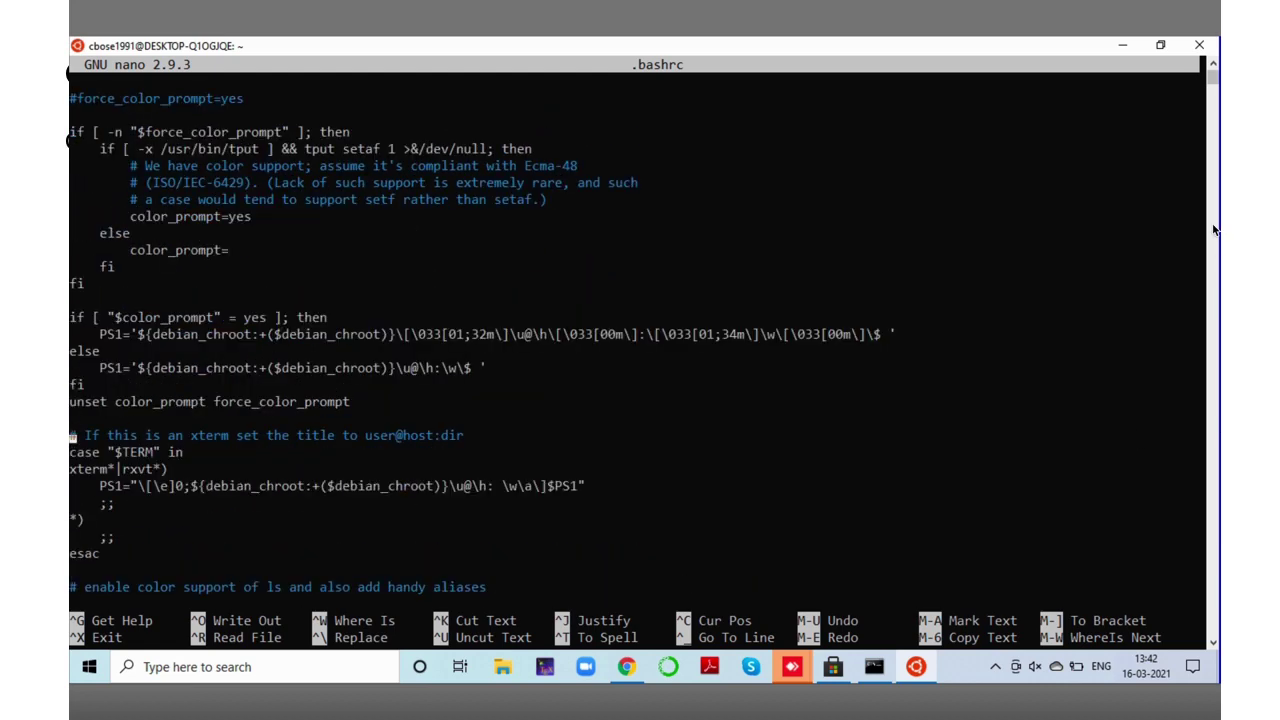
{"action": "left_click_drag", "start_coordinate": [1212, 85], "coordinate": [1199, 586]}
{"action": "left_click", "coordinate": [1108, 223]}
{"action": "key", "text": "Escape"}
{"action": "key", "text": "Down"}
{"action": "key", "text": "Down"}
{"action": "key", "text": "Down"}
{"action": "key", "text": "Down"}
{"action": "key", "text": "Down"}
{"action": "key", "text": "Down"}
{"action": "key", "text": "Down"}
{"action": "key", "text": "Down"}
{"action": "key", "text": "Down"}
{"action": "key", "text": "Down"}
{"action": "key", "text": "Down"}
{"action": "key", "text": "Down"}
{"action": "key", "text": "Down"}
{"action": "key", "text": "Down"}
{"action": "key", "text": "Down"}
{"action": "key", "text": "Down"}
{"action": "key", "text": "Down"}
{"action": "key", "text": "Down"}
{"action": "key", "text": "Down"}
{"action": "key", "text": "Down"}
{"action": "key", "text": "Down"}
{"action": "key", "text": "Down"}
{"action": "key", "text": "Down"}
{"action": "key", "text": "Down"}
{"action": "key", "text": "Down"}
{"action": "key", "text": "Down"}
{"action": "key", "text": "Down"}
{"action": "key", "text": "Down"}
{"action": "key", "text": "Down"}
{"action": "key", "text": "Down"}
{"action": "key", "text": "Down"}
{"action": "key", "text": "Down"}
{"action": "key", "text": "Down"}
{"action": "key", "text": "Down"}
{"action": "key", "text": "Down"}
{"action": "key", "text": "Down"}
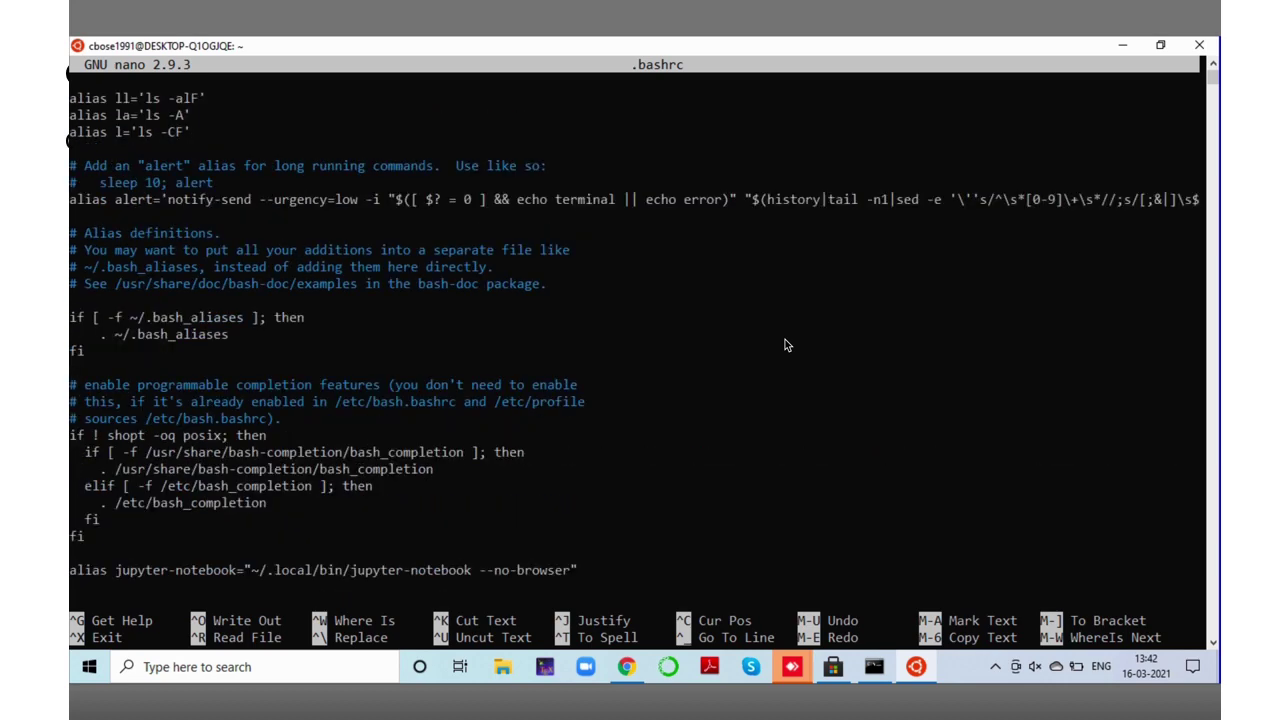
{"action": "key", "text": "Down"}
{"action": "key", "text": "Down"}
{"action": "key", "text": "Down"}
{"action": "key", "text": "Down"}
{"action": "key", "text": "Down"}
{"action": "key", "text": "Down"}
{"action": "key", "text": "Down"}
{"action": "key", "text": "Down"}
{"action": "key", "text": "Down"}
{"action": "key", "text": "Down"}
{"action": "key", "text": "Down"}
{"action": "key", "text": "Down"}
{"action": "key", "text": "Down"}
{"action": "key", "text": "Down"}
{"action": "key", "text": "Down"}
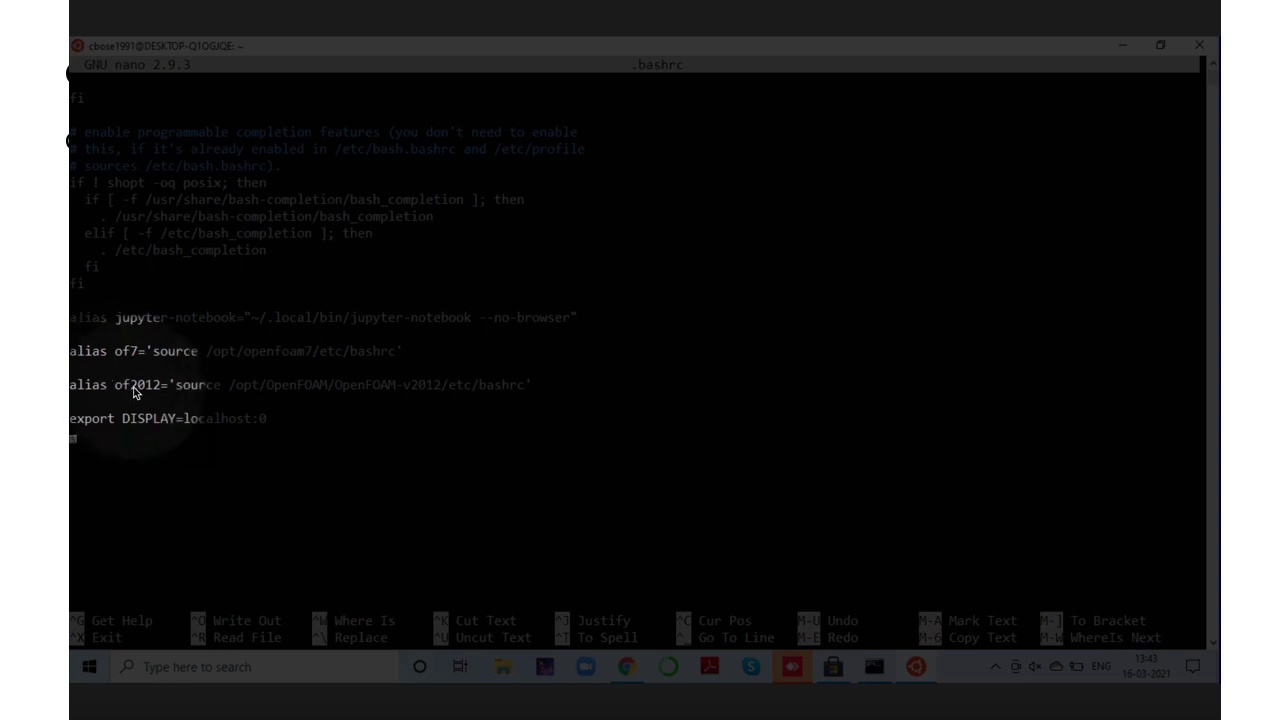
{"action": "key", "text": "ctrl+x"}
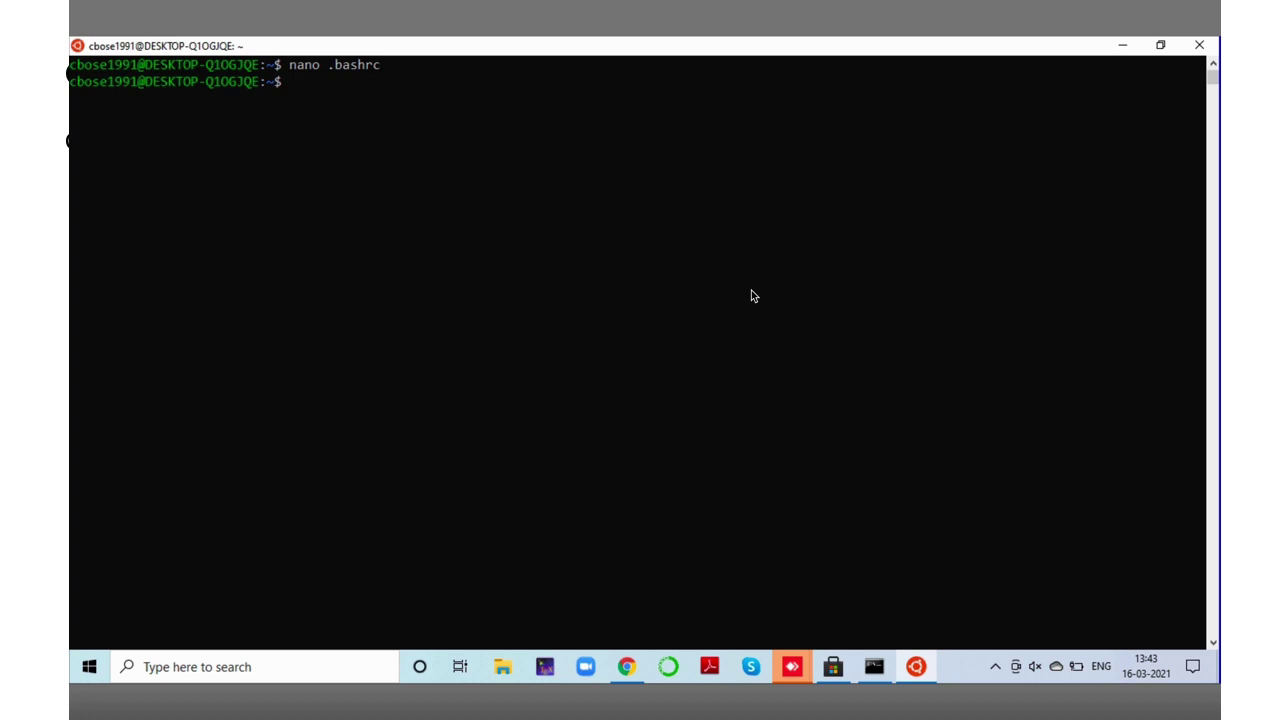
- Load the OpenFOAM environments with the aliases of2012 and of7 in turn, running foam after each to go to that version's installation directory
{"action": "type", "text": "of2012"}
{"action": "key", "text": "Return"}
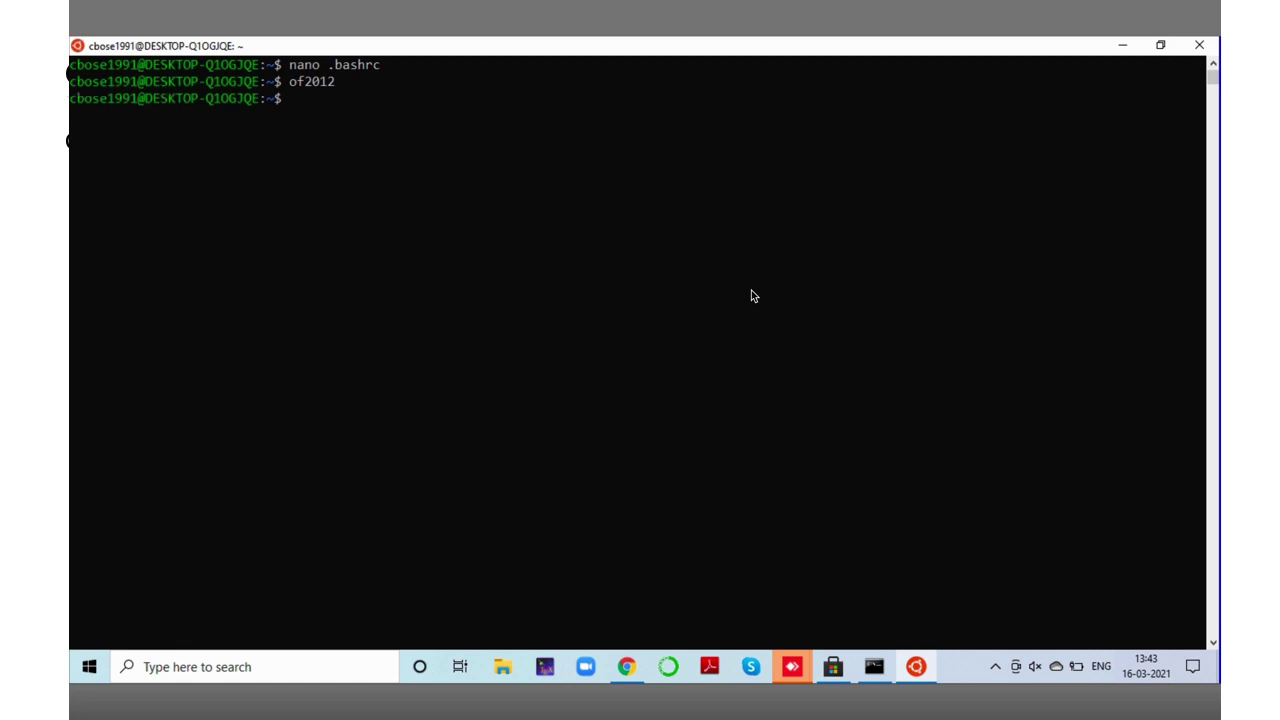
{"action": "type", "text": "foam"}
{"action": "key", "text": "Return"}
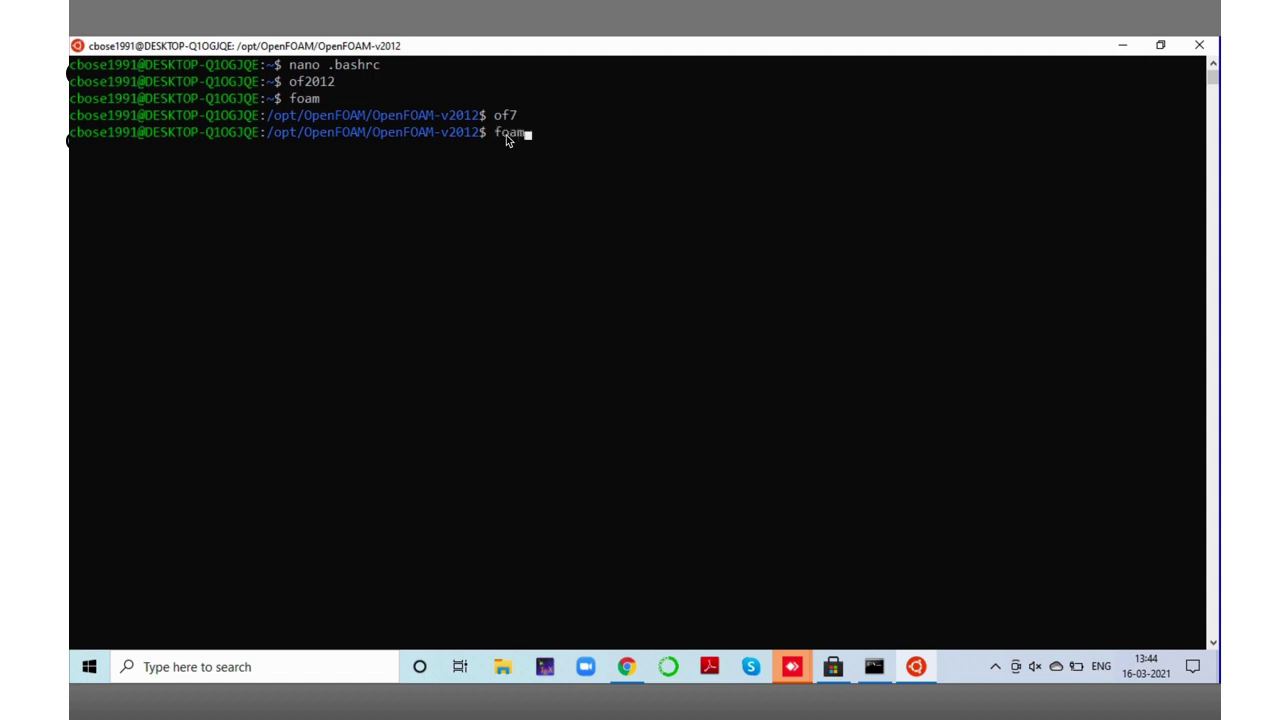
{"action": "key", "text": "Return"}
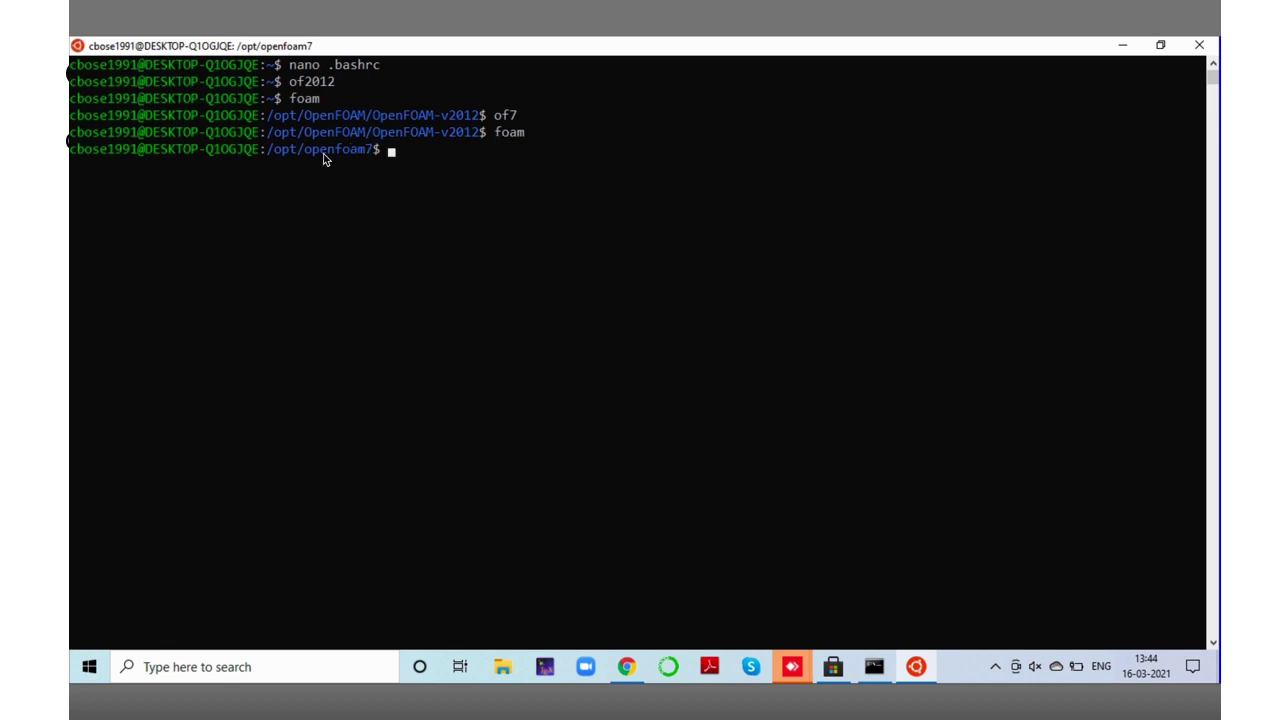